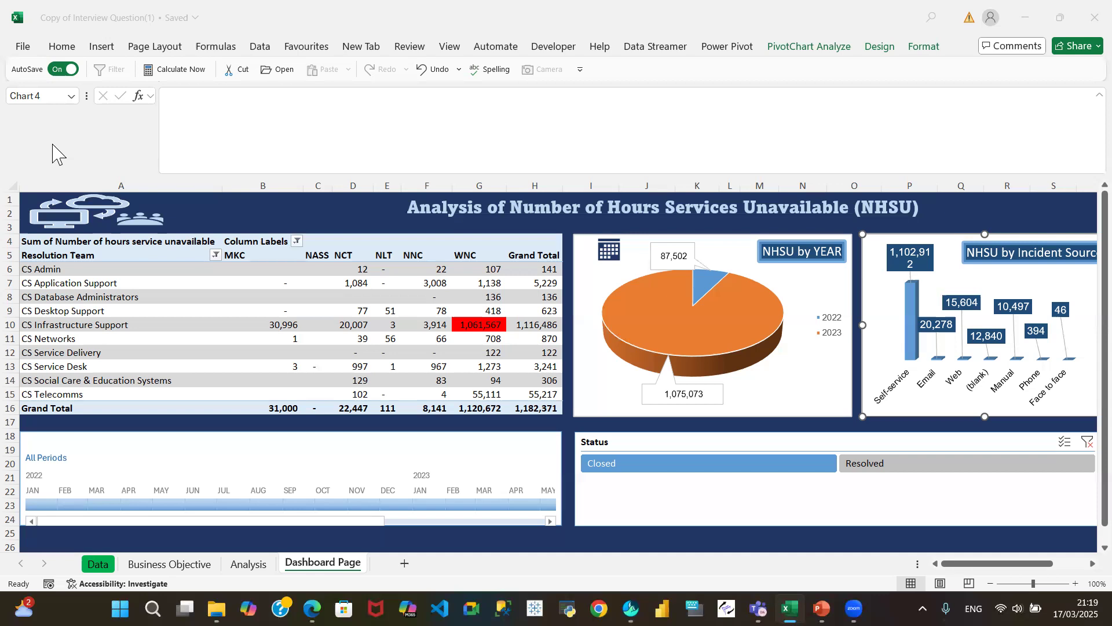
- Create a new blank workbook
left_click(17, 49)
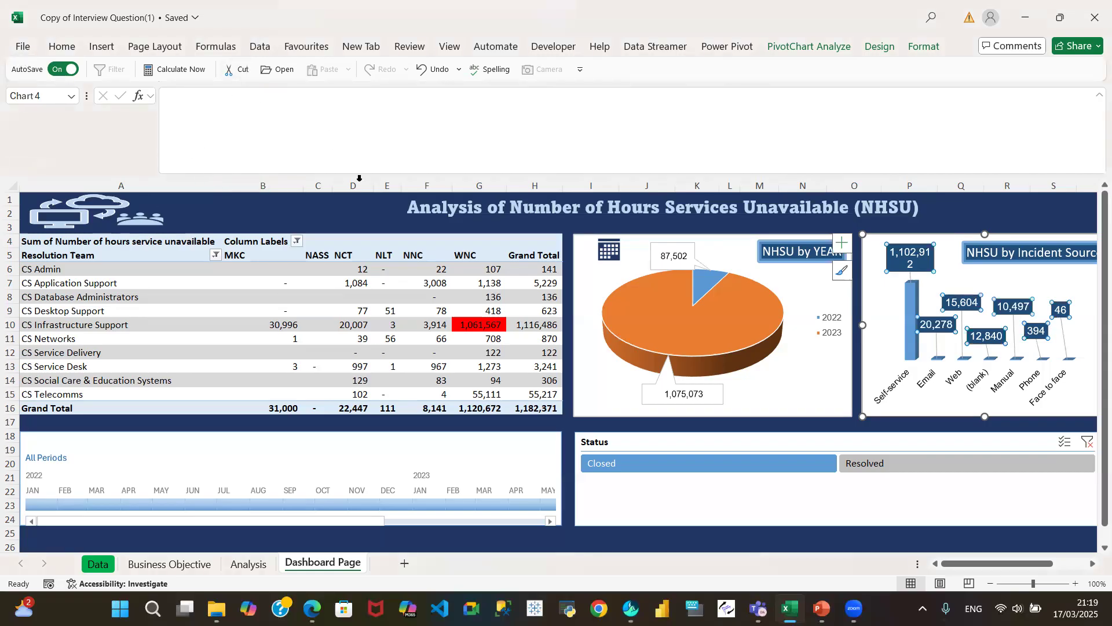
left_click(23, 47)
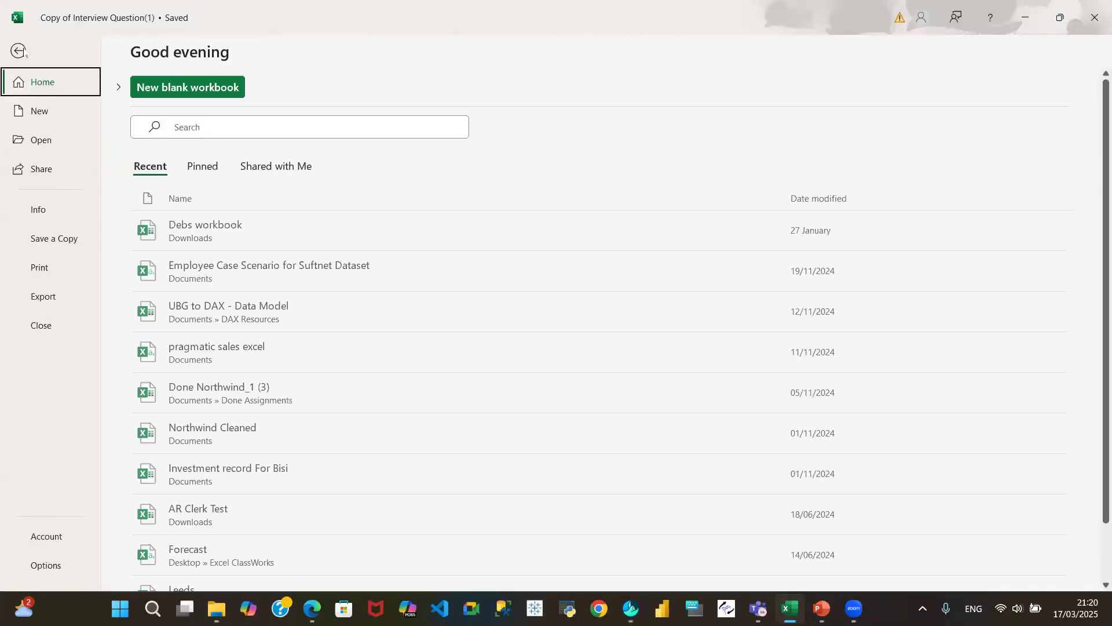
left_click(55, 147)
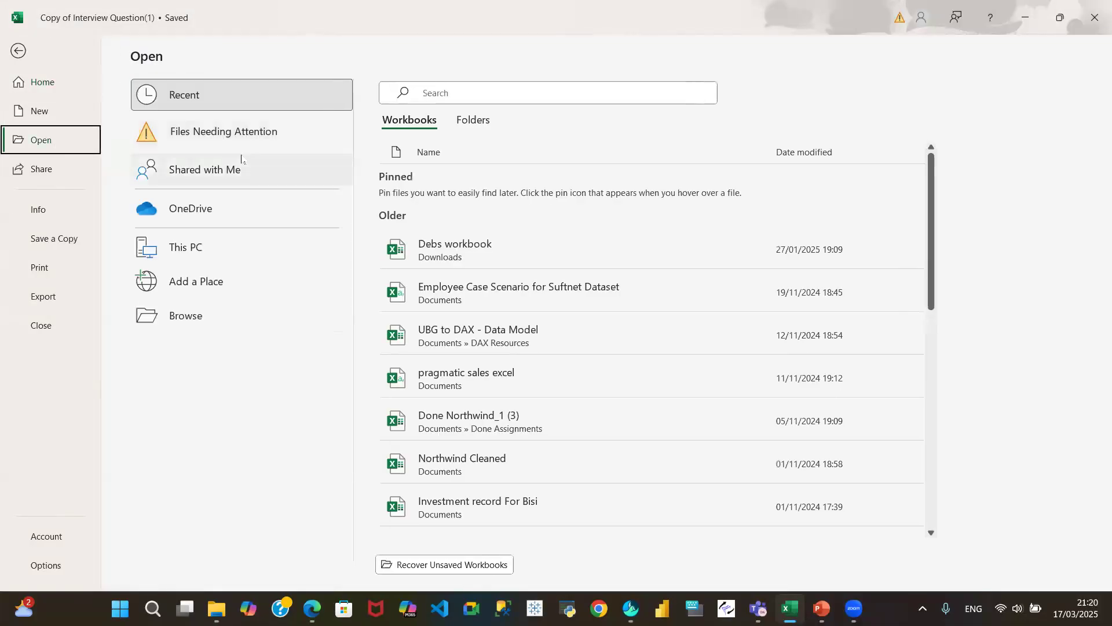
left_click(60, 114)
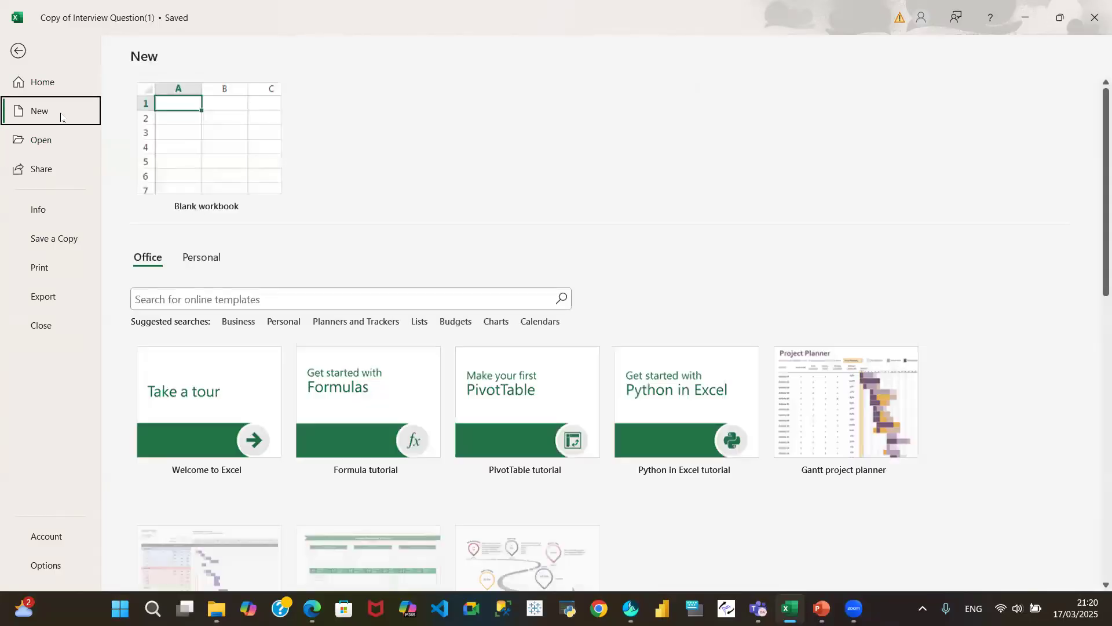
left_click(194, 140)
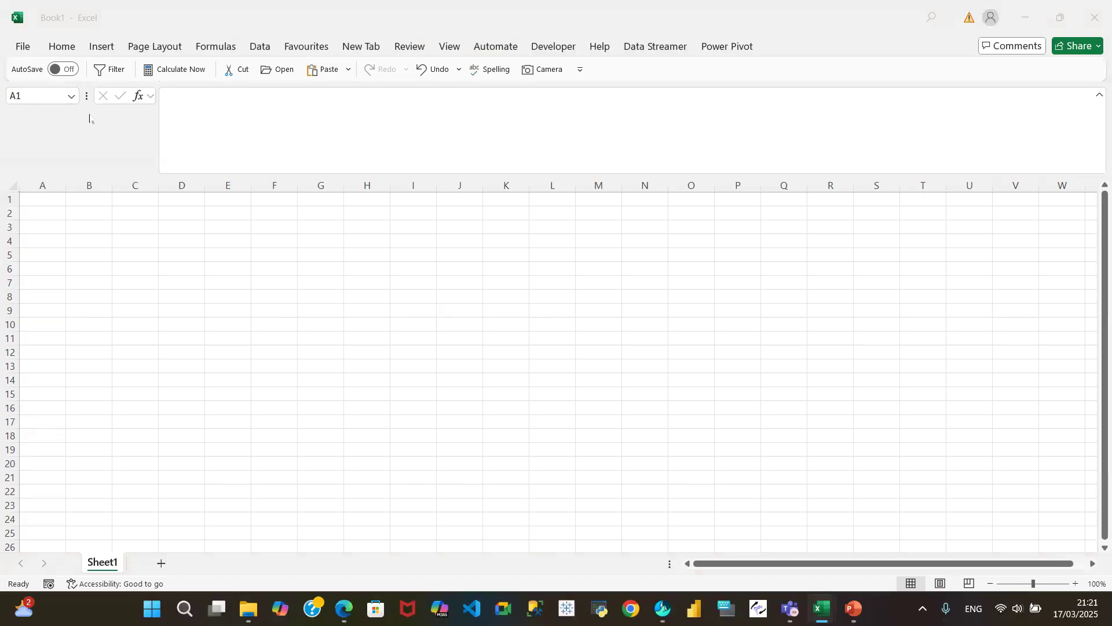
- Start importing data from a text/CSV file into the blank workbook
left_click(260, 52)
left_click(259, 48)
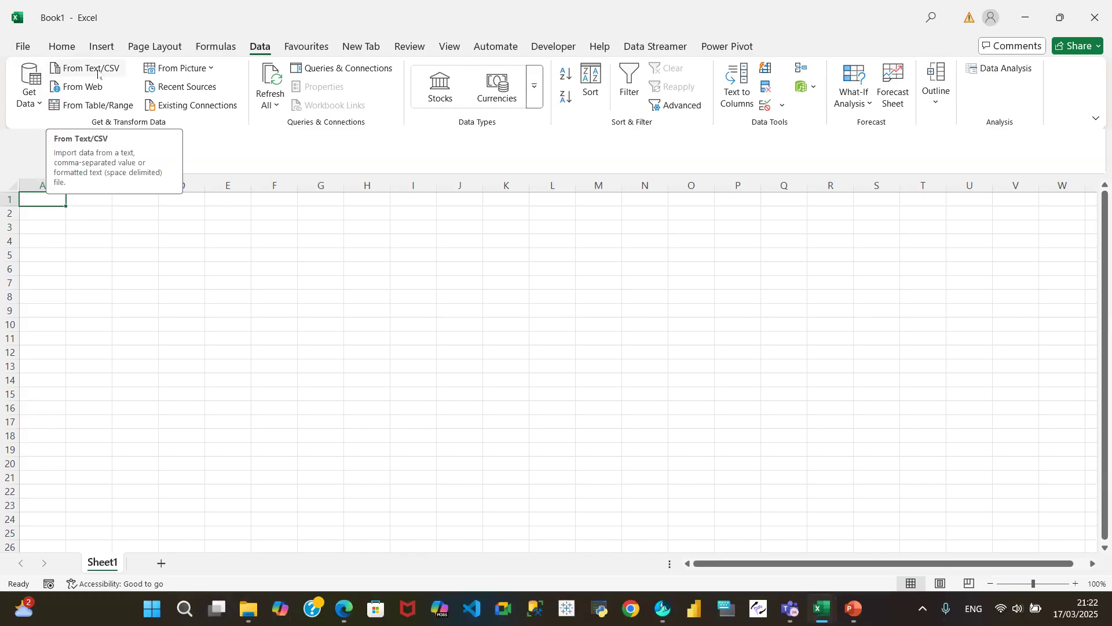
left_click(100, 71)
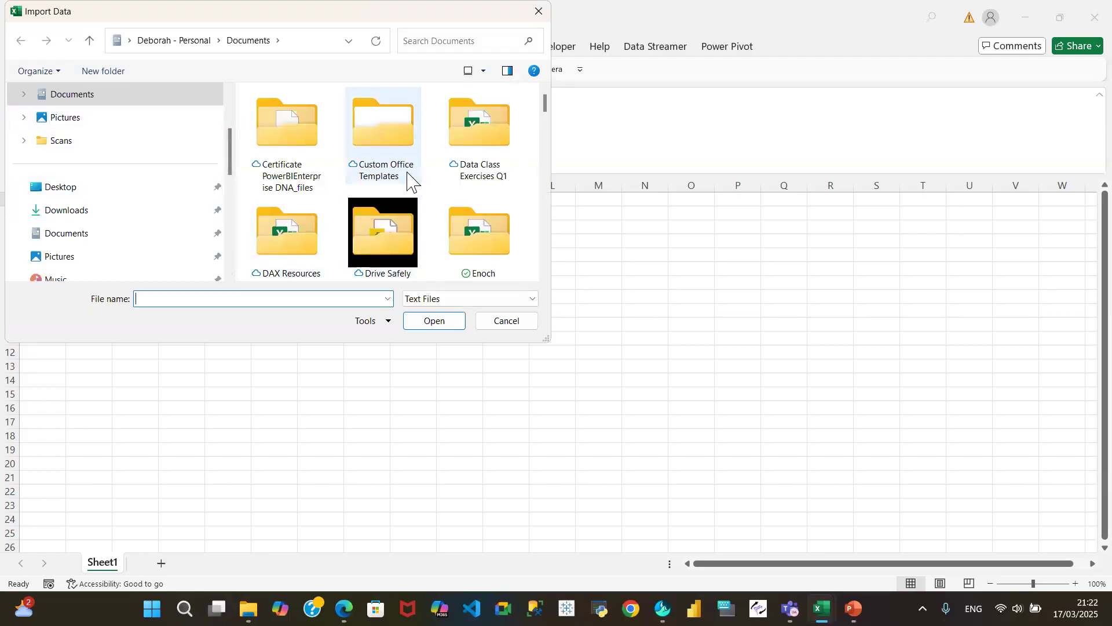
- Search the Documents folder for text files matching "int", browse the matches and clear the search
left_click(430, 40)
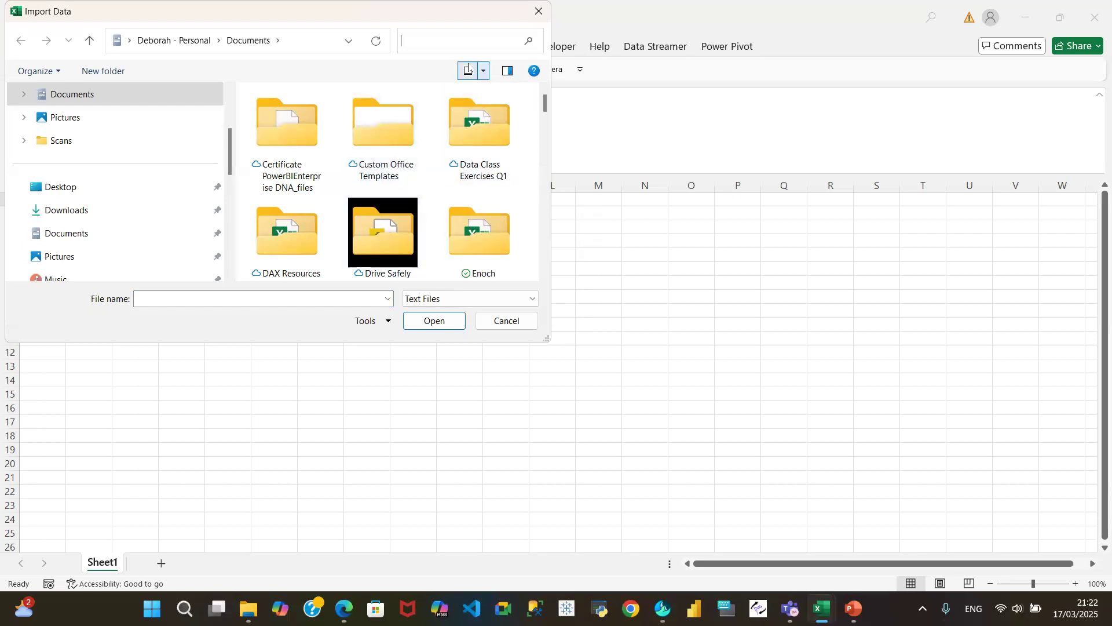
left_click(433, 38)
type("int")
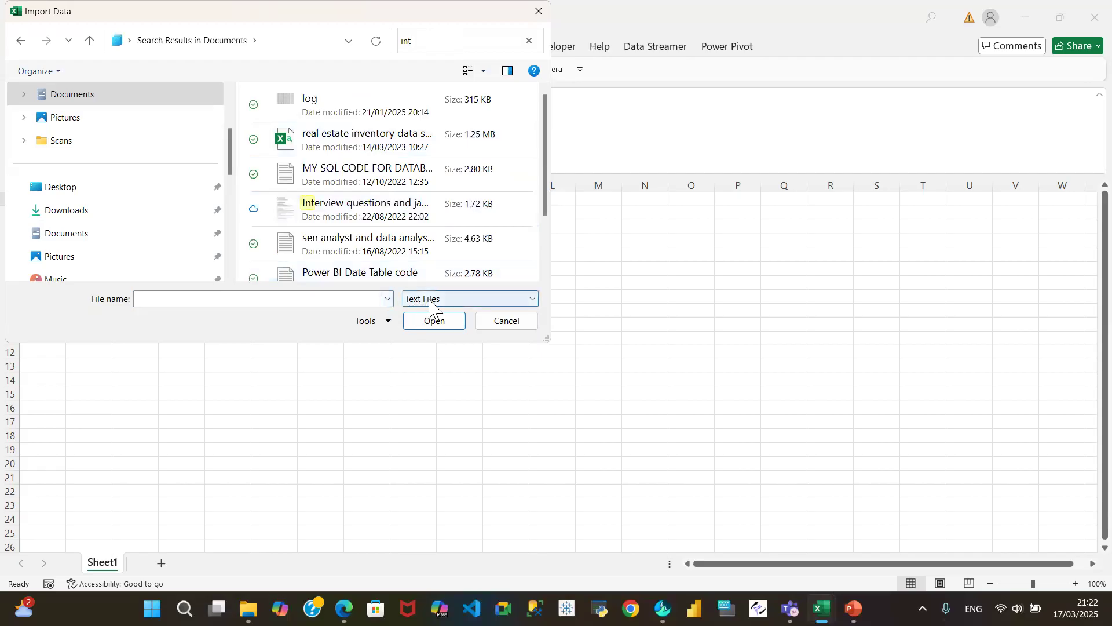
left_click(546, 276)
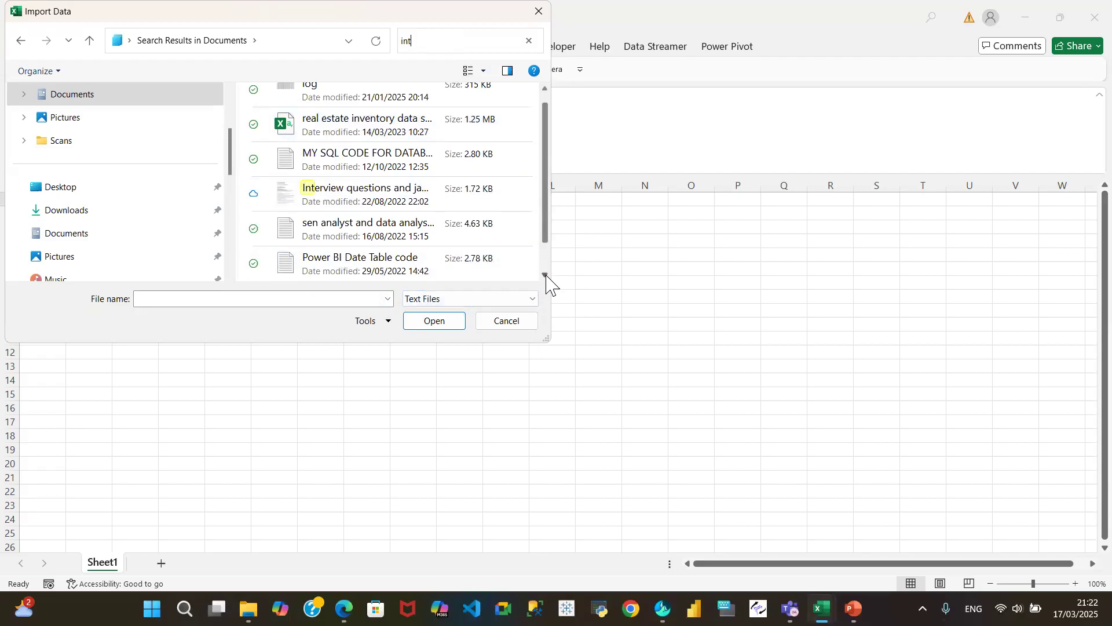
left_click(546, 275)
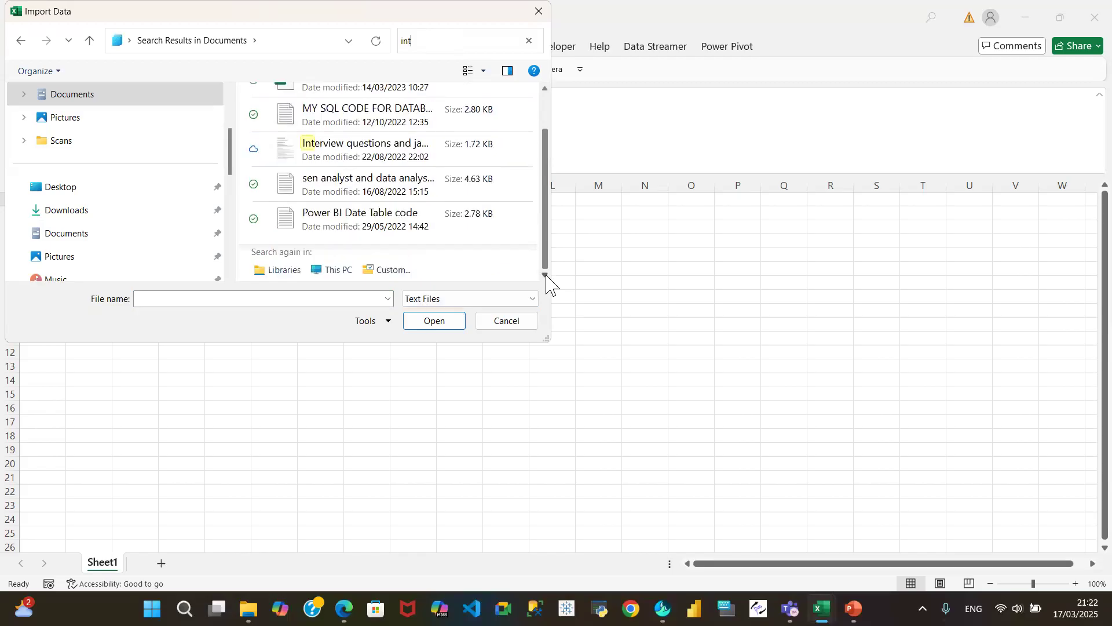
left_click(528, 41)
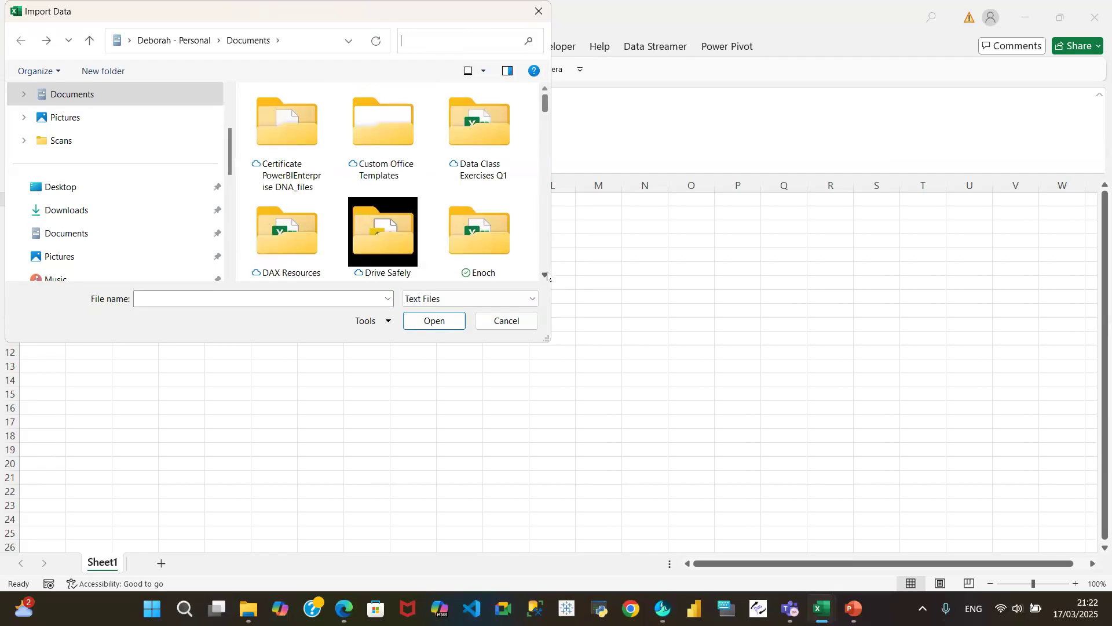
- Import the CSV file "Employee Case Scenario for Suftnet Dataset" from Documents and open it in Power Query Editor for transformation
scroll(546, 278, "down", 10)
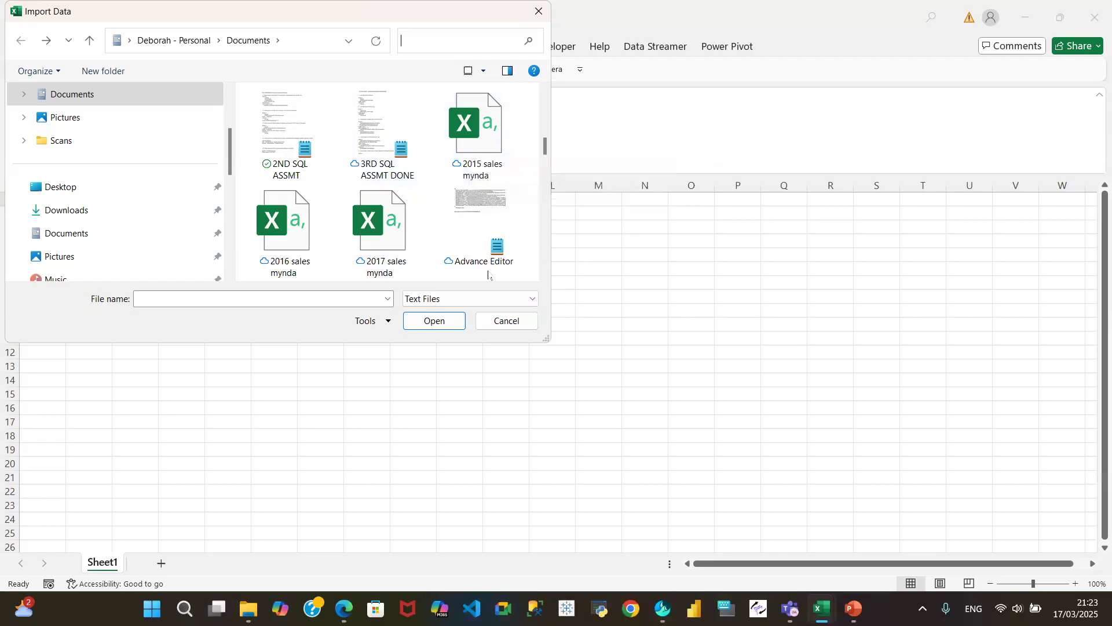
left_click(547, 278)
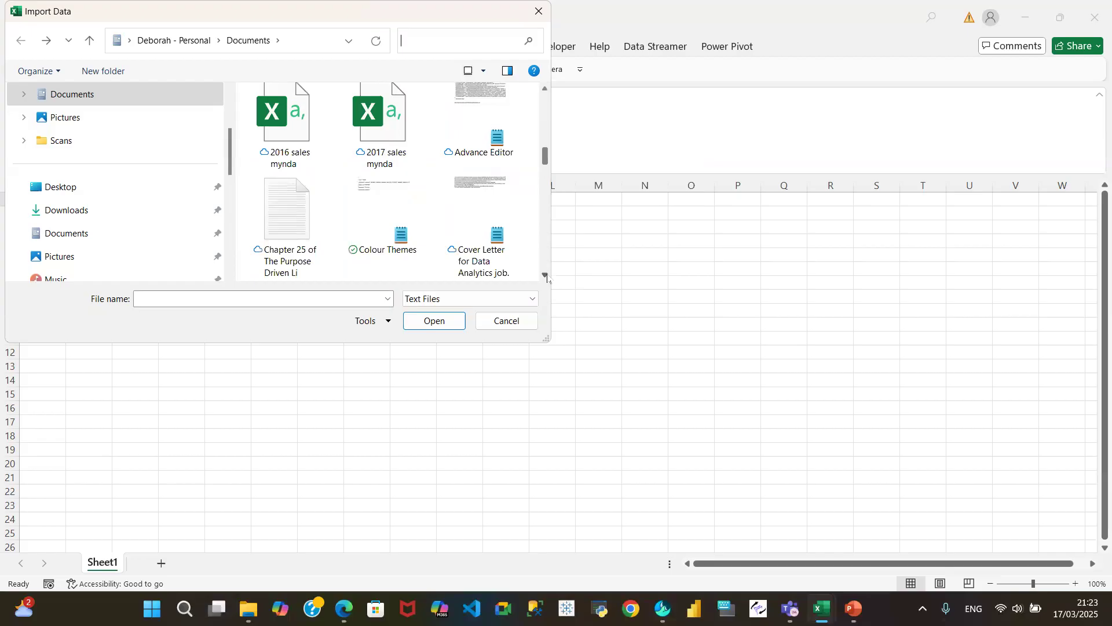
left_click(547, 278)
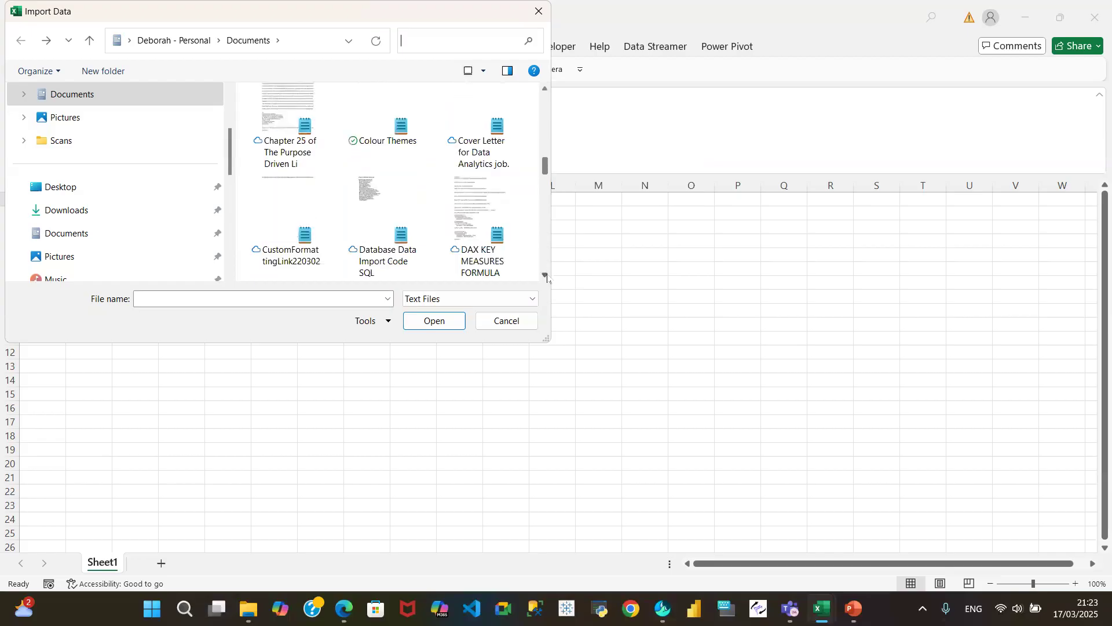
left_click(547, 278)
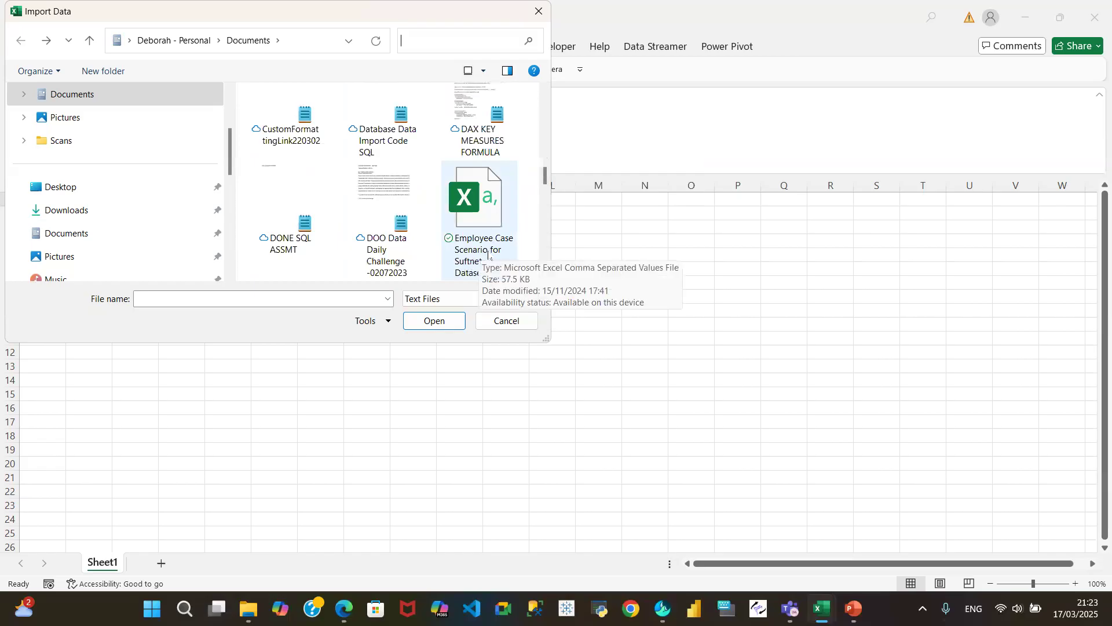
left_click(491, 201)
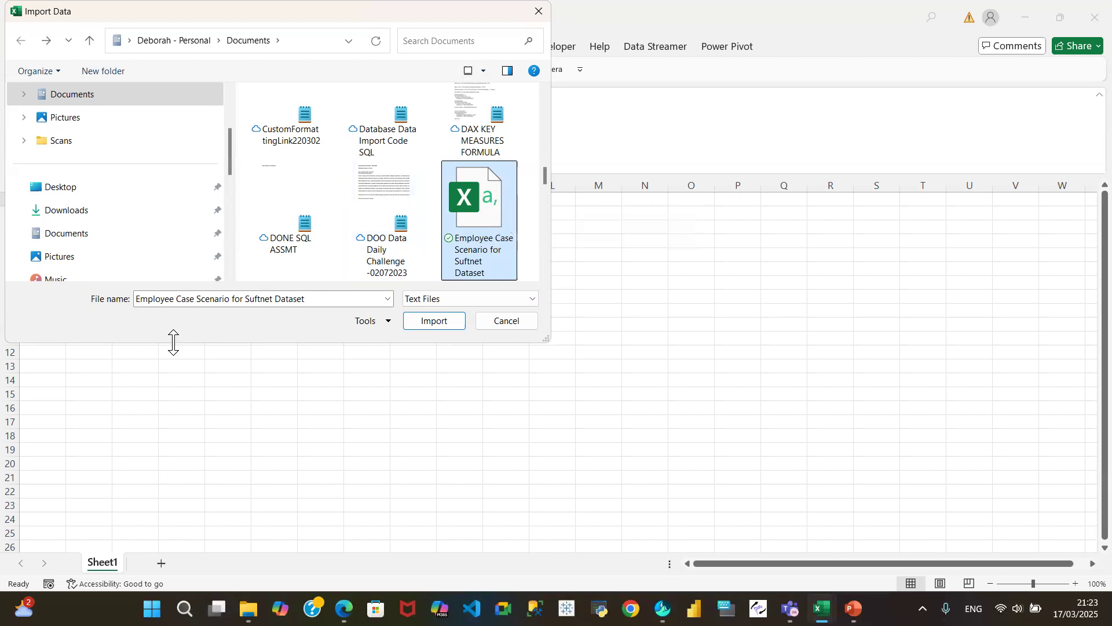
left_click(435, 321)
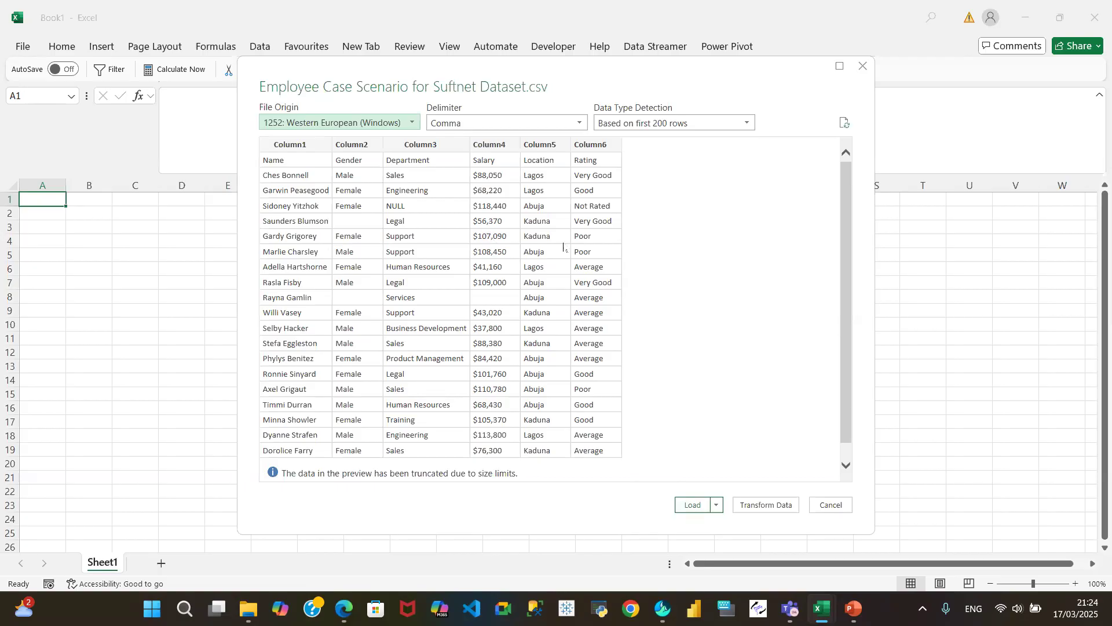
left_click(717, 505)
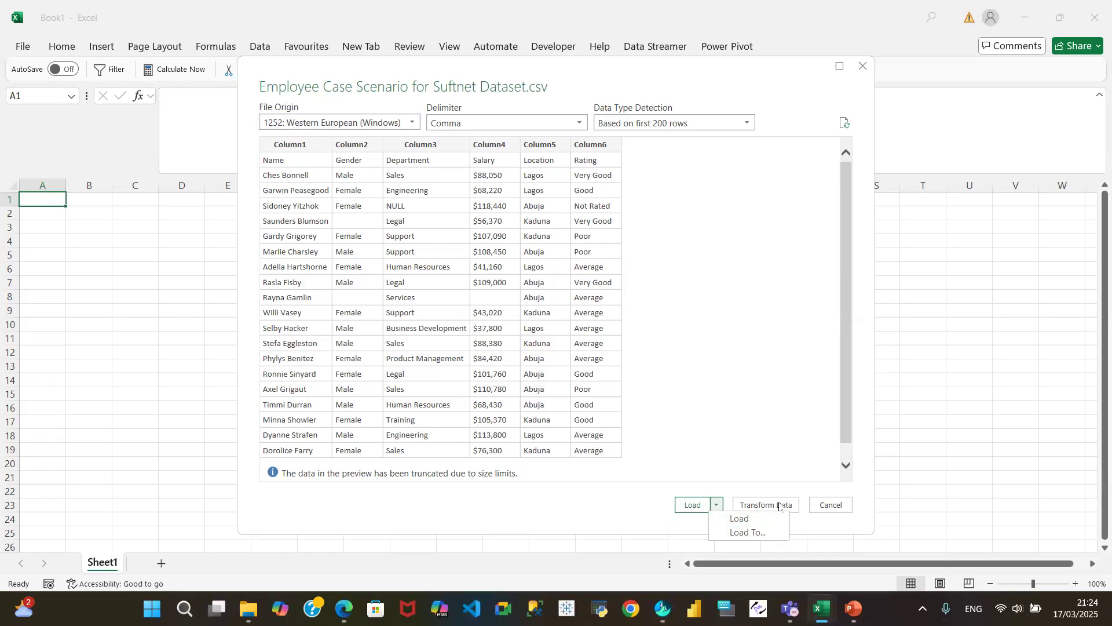
left_click(777, 505)
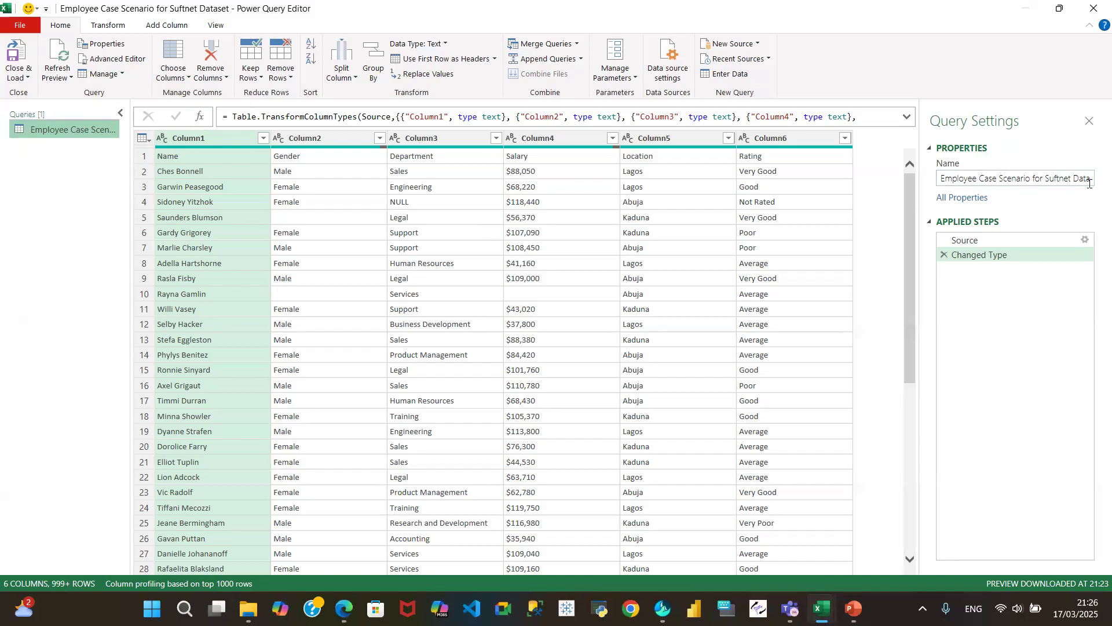
- Rename the query as "Employee Case Scenario"
left_click(1092, 179)
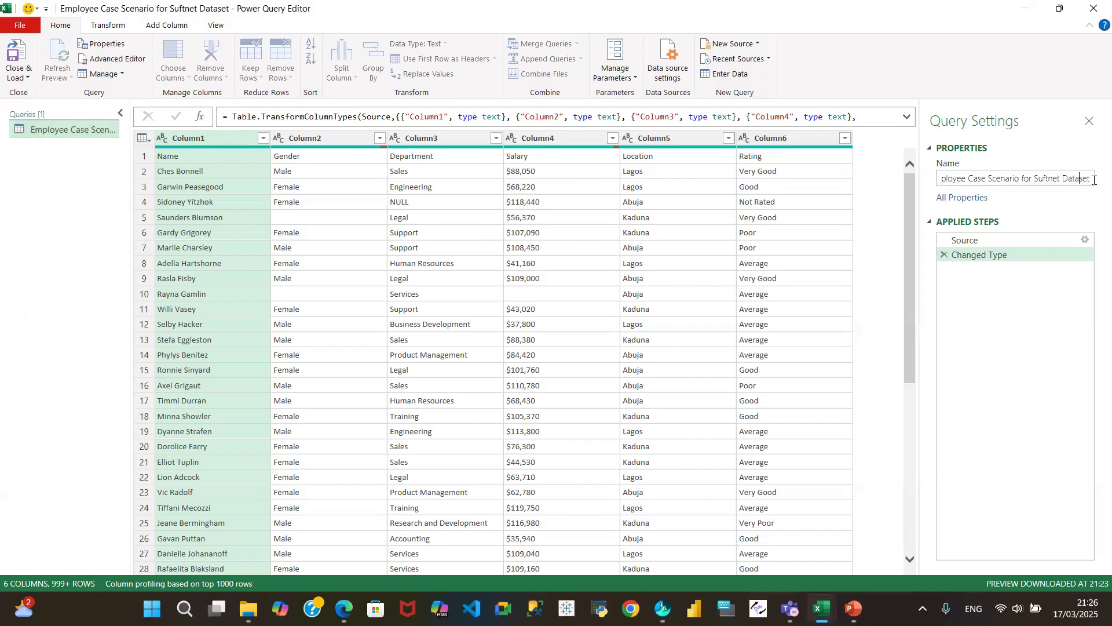
key("BackSpace")
key("BackSpace")
key("BackSpace")
key("BackSpace")
key("BackSpace")
key("BackSpace")
key("BackSpace")
key("BackSpace")
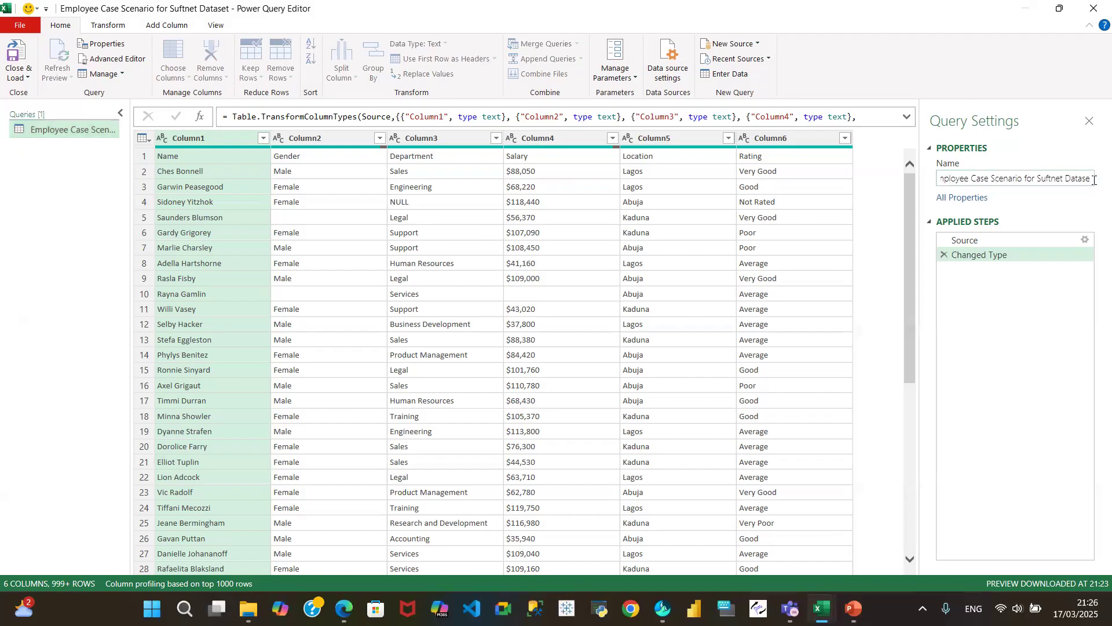
key("BackSpace")
key("BackSpace")
key("BackSpace")
key("BackSpace")
key("BackSpace")
key("BackSpace")
key("BackSpace")
key("BackSpace")
key("BackSpace")
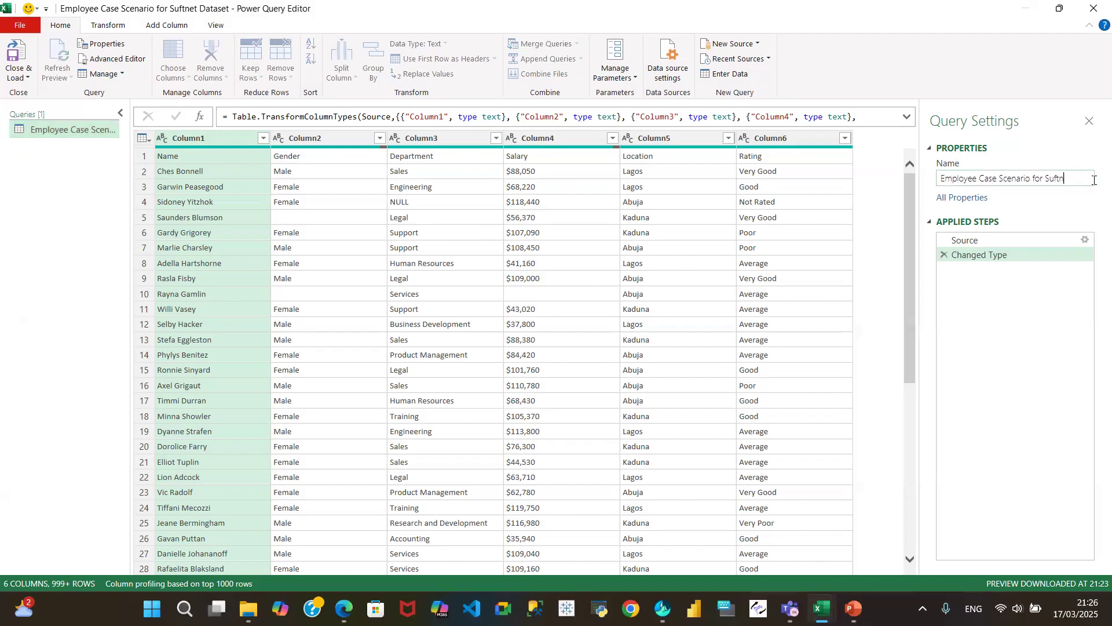
key("BackSpace")
key("BackSpace")
left_click(1040, 226)
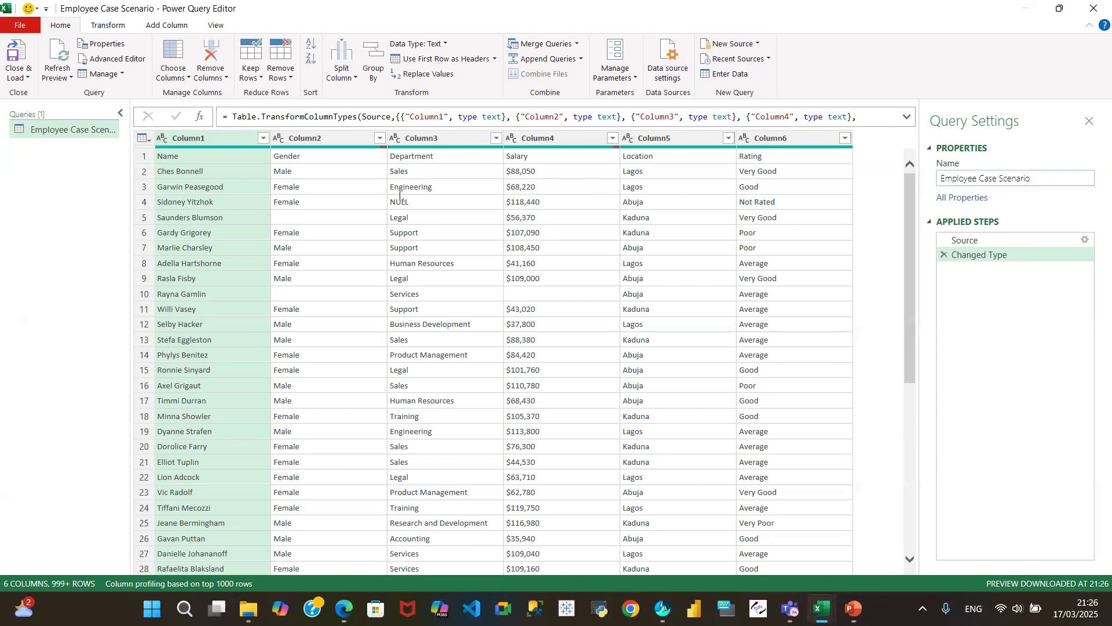
right_click(87, 130)
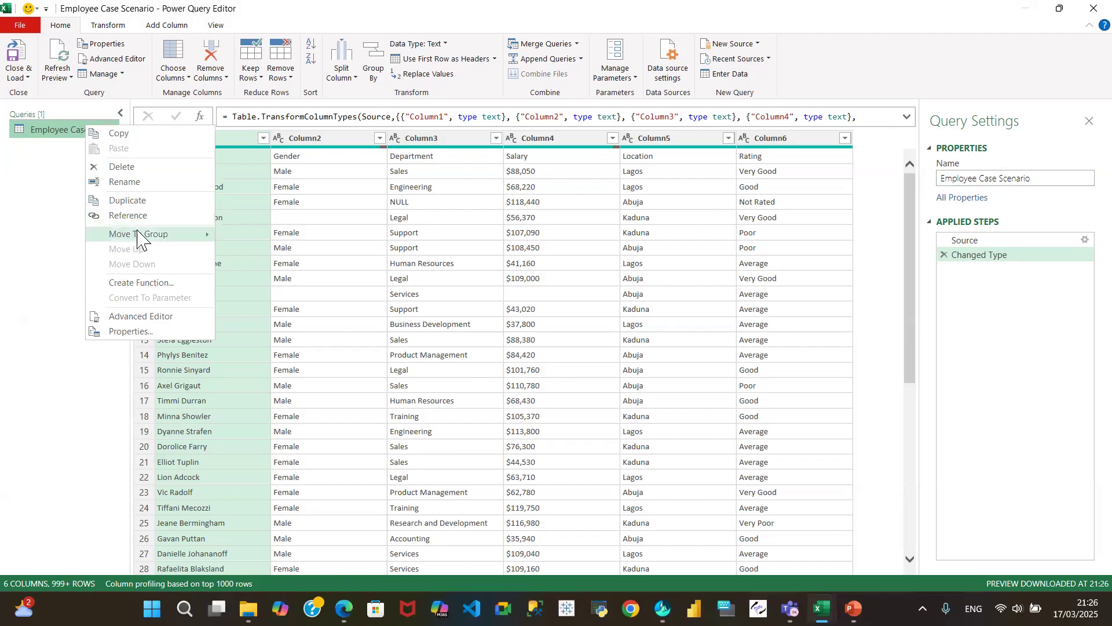
mouse_move(151, 235)
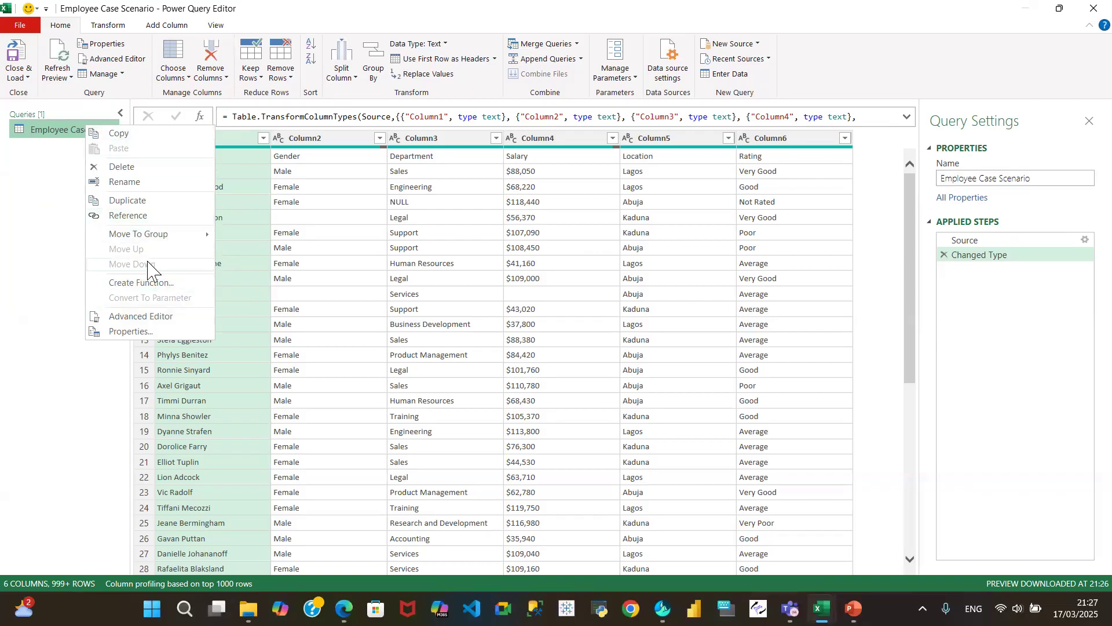
left_click(54, 149)
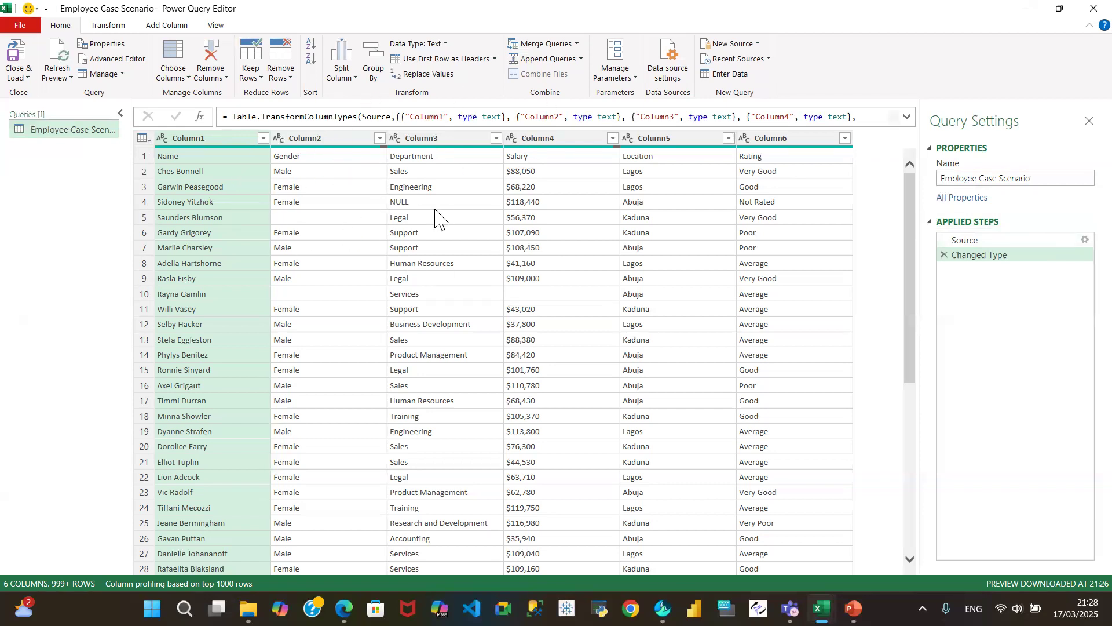
- Examine the full formulas behind the Source and Changed Type applied steps in the expanded formula bar
left_click(1035, 241)
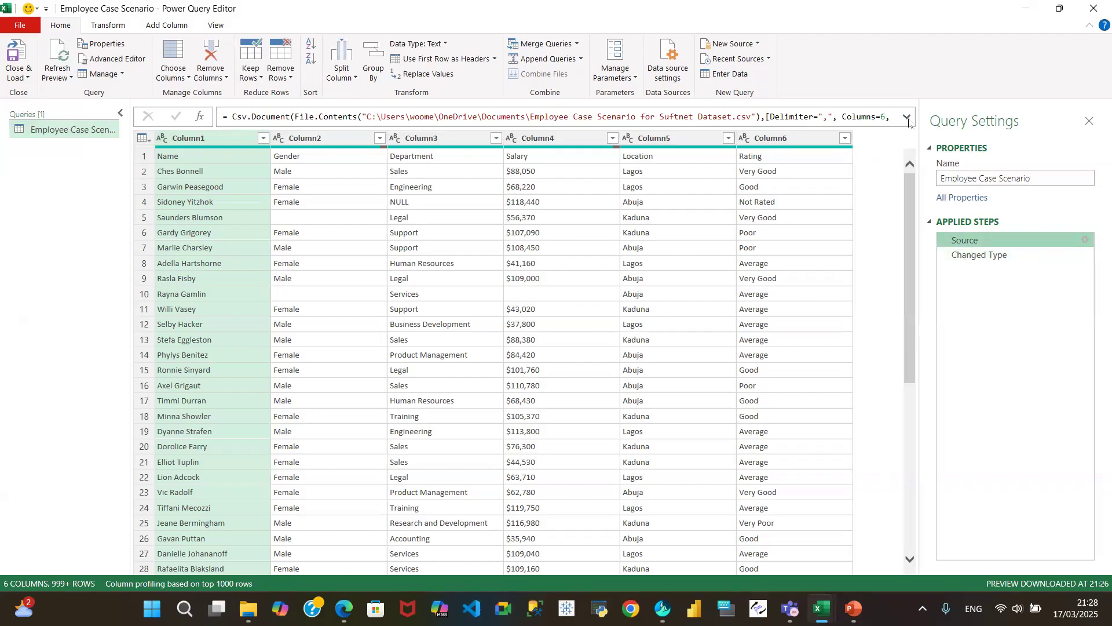
left_click(908, 119)
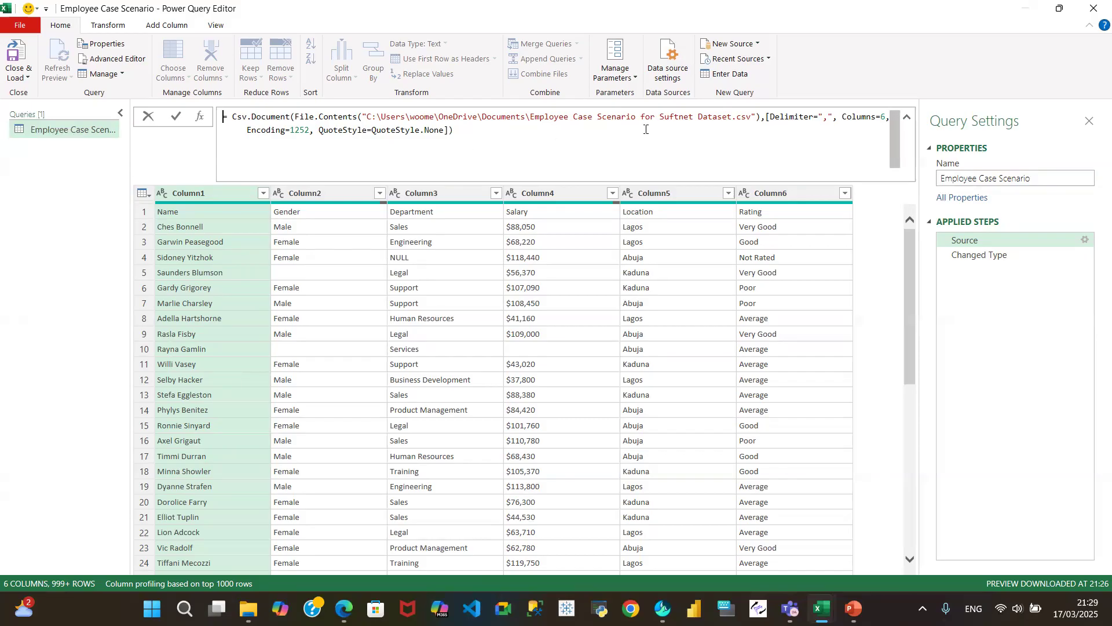
left_click(1048, 261)
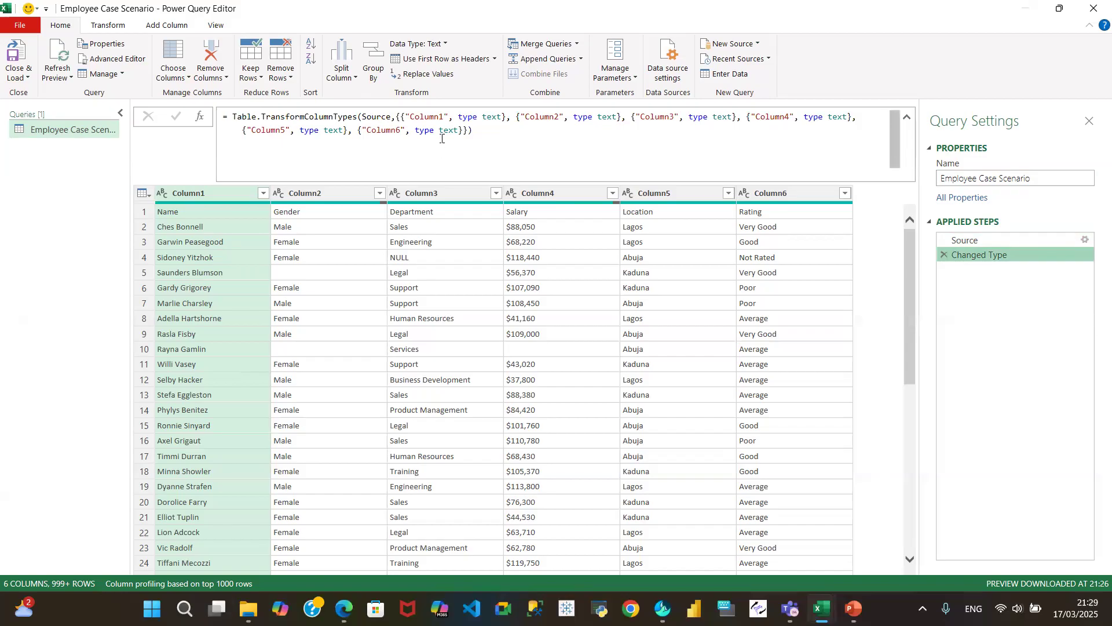
left_click(1028, 242)
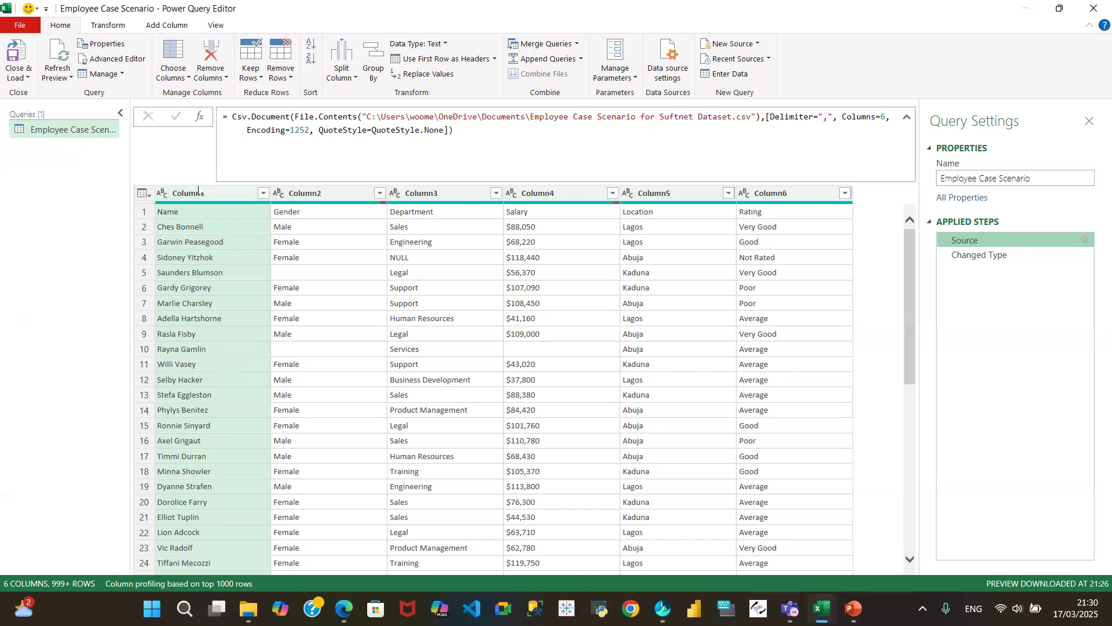
- Review the data type choices for Column1 and the file settings of the Source step without changing them
left_click(162, 194)
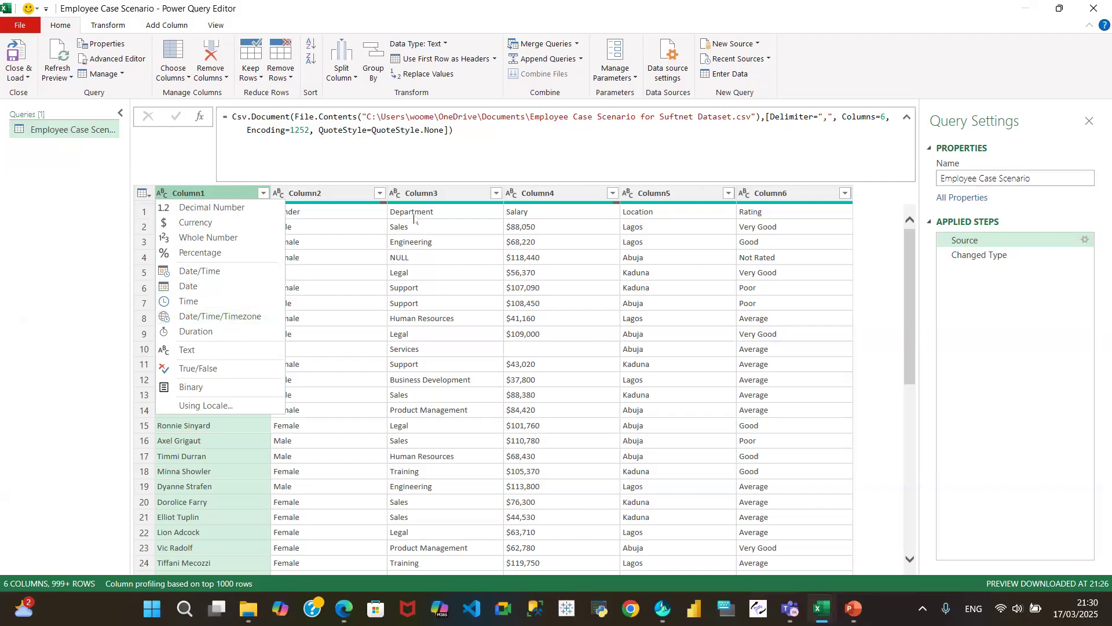
left_click(471, 195)
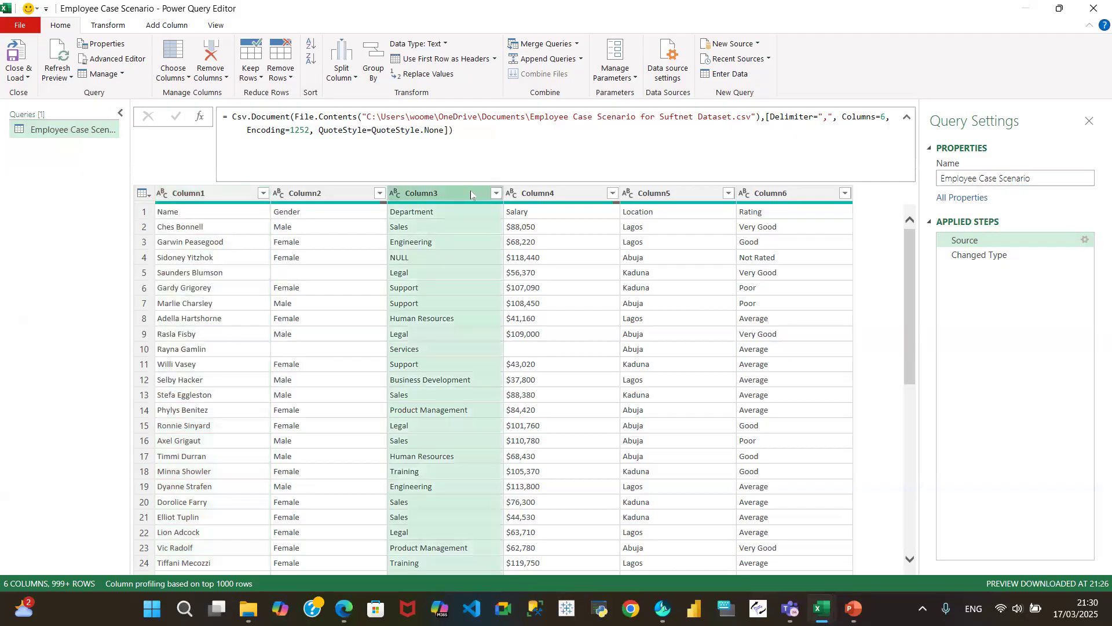
left_click(1081, 241)
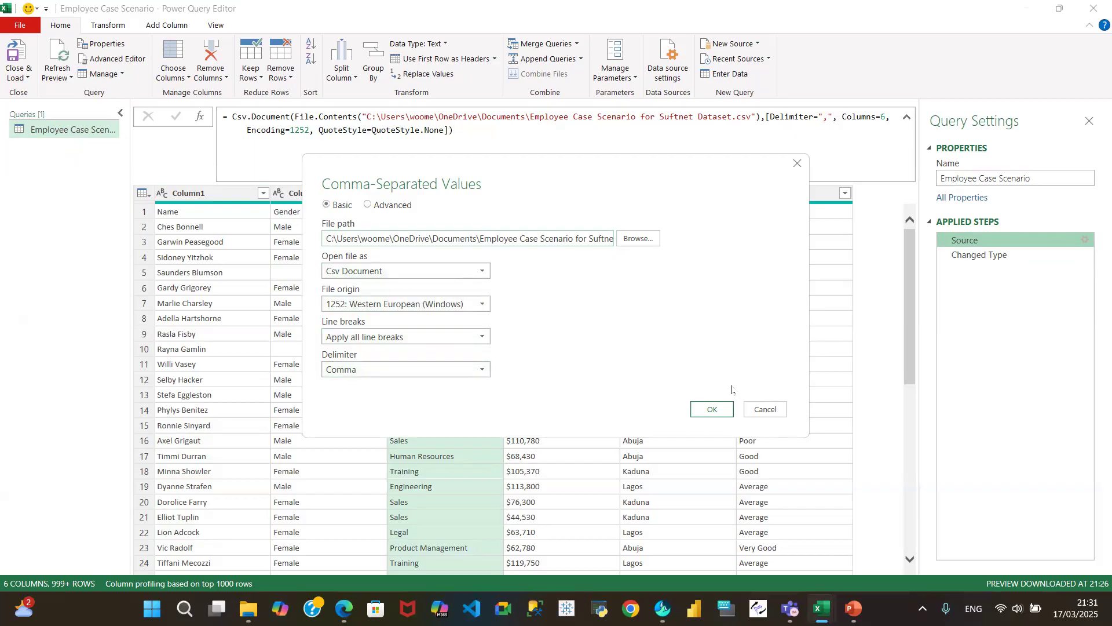
left_click(765, 409)
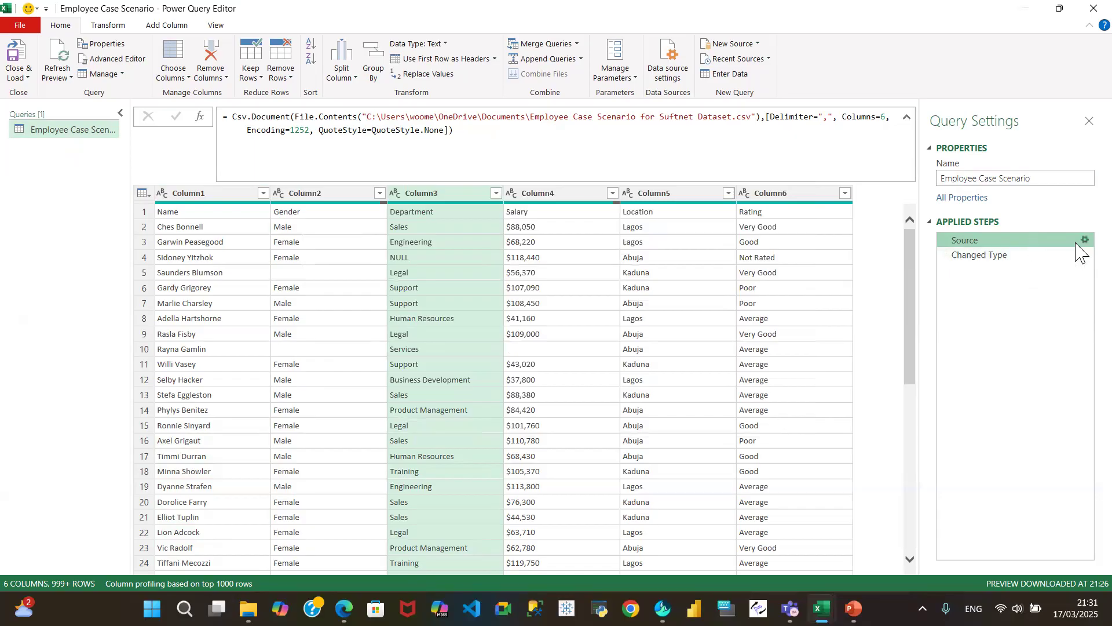
- Delete the automatic Changed Type applied step that follows Source in the query
left_click(1043, 246)
left_click(1043, 256)
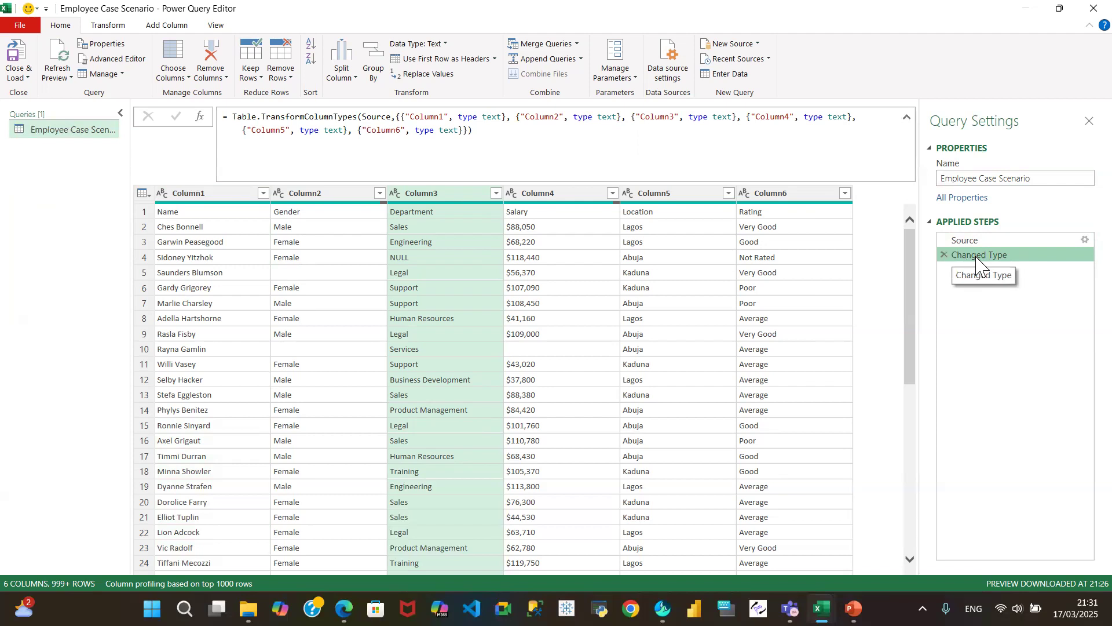
left_click(944, 256)
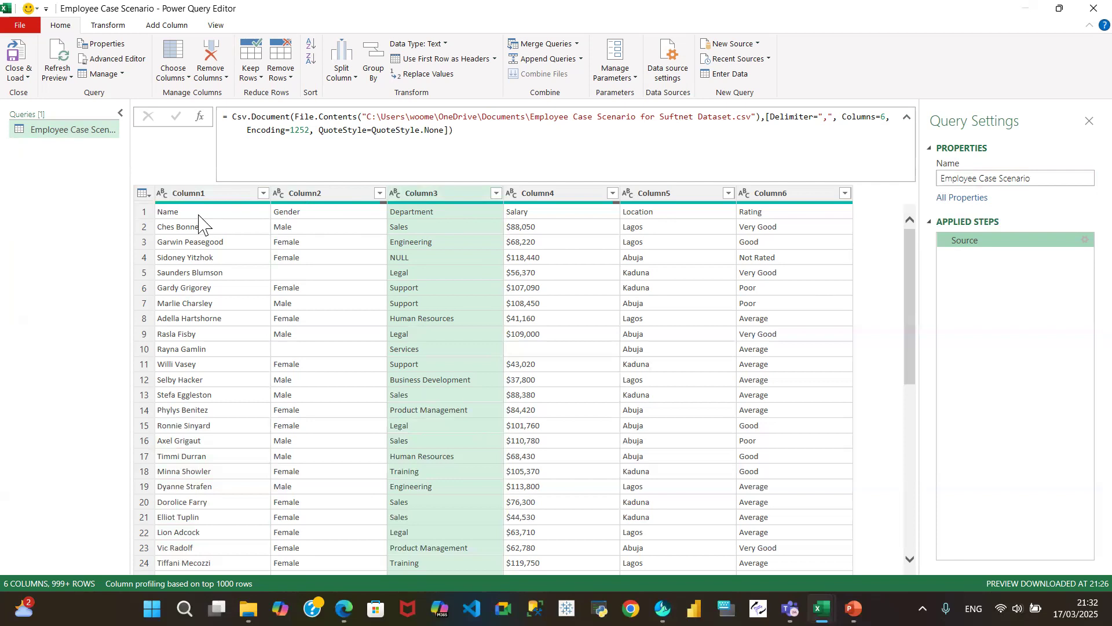
- Promote the first row of the table, from Name to Rating, to column headers
left_click(142, 193)
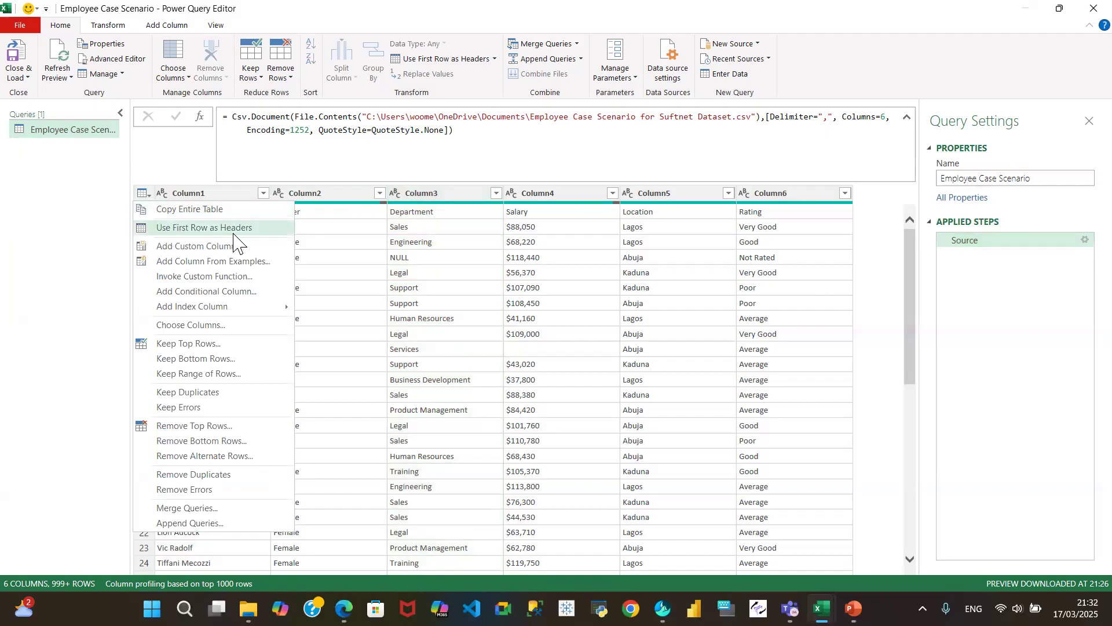
left_click(336, 212)
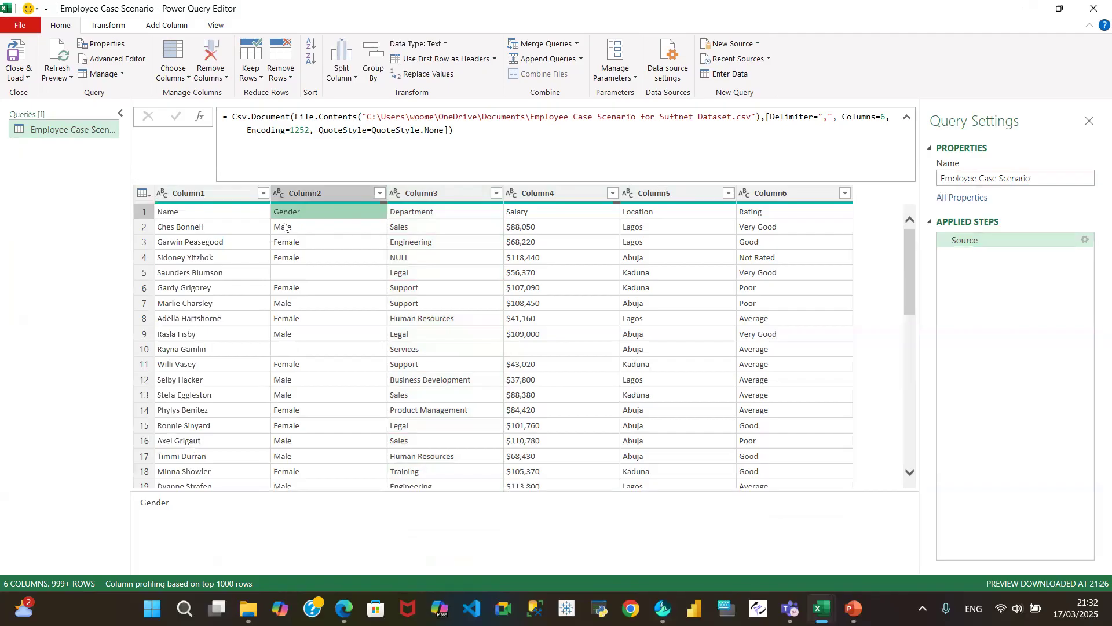
left_click(142, 194)
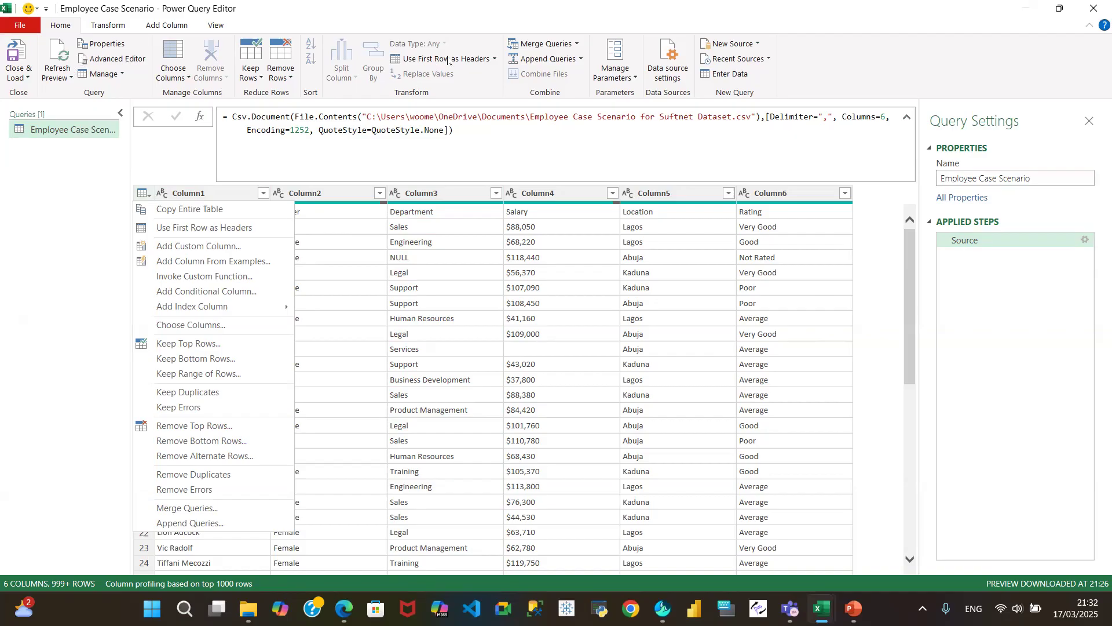
left_click(496, 64)
left_click(495, 59)
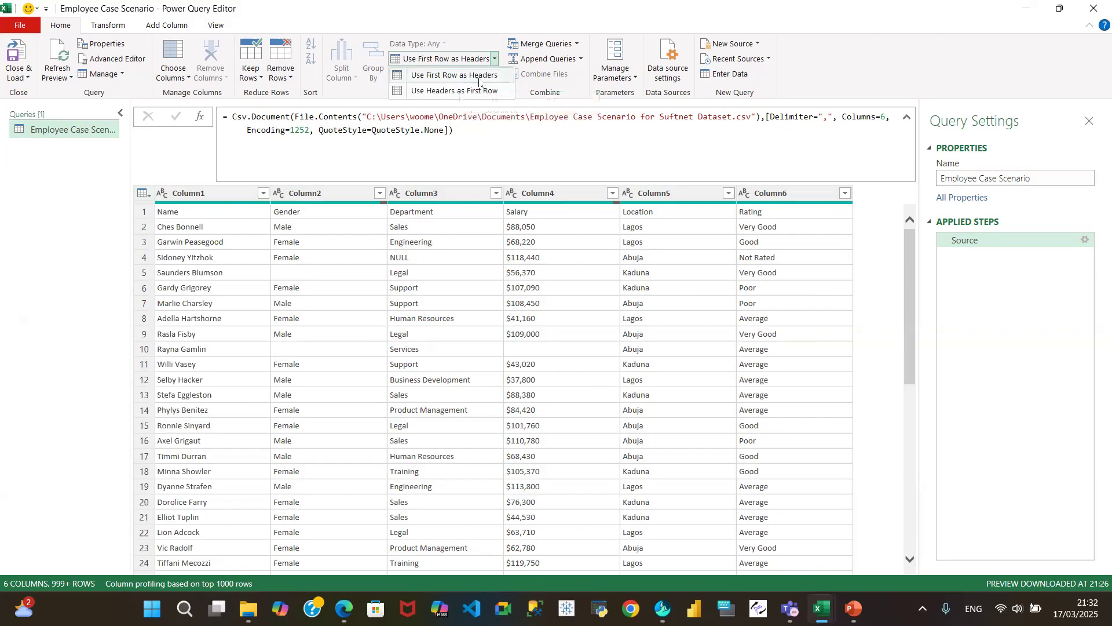
left_click(476, 75)
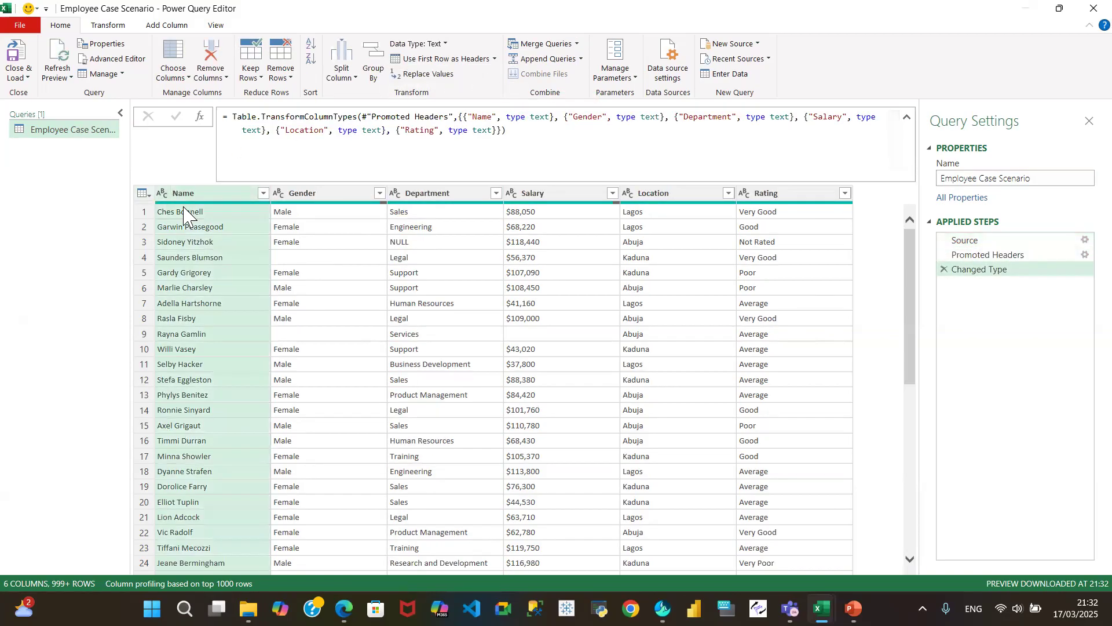
- Try demoting the column headers back into the first row of data
mouse_move(235, 204)
left_click(495, 59)
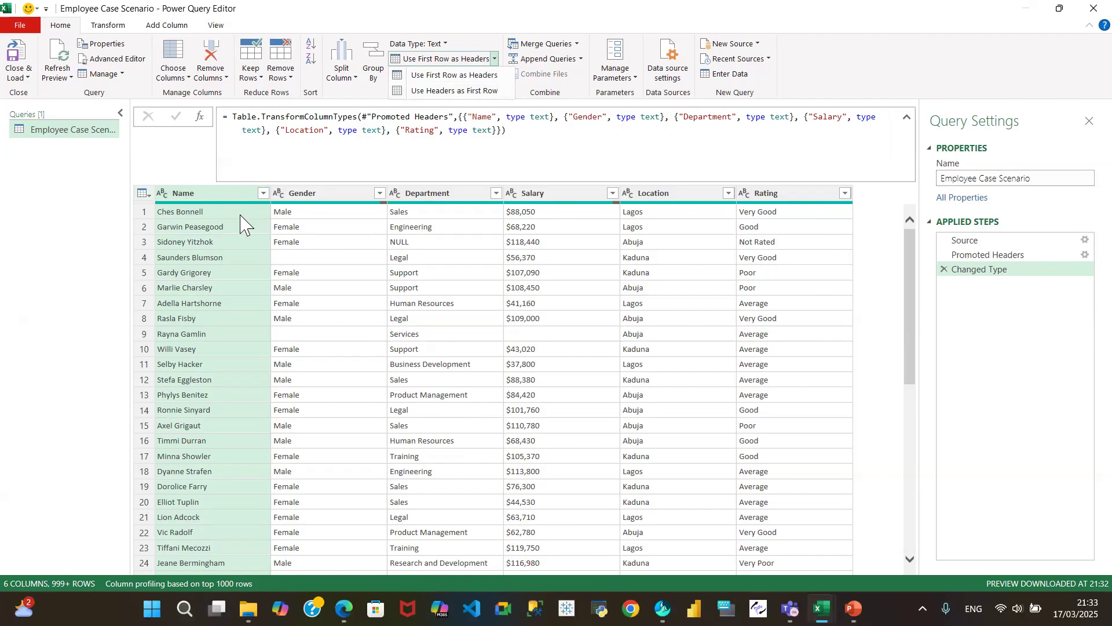
left_click(472, 91)
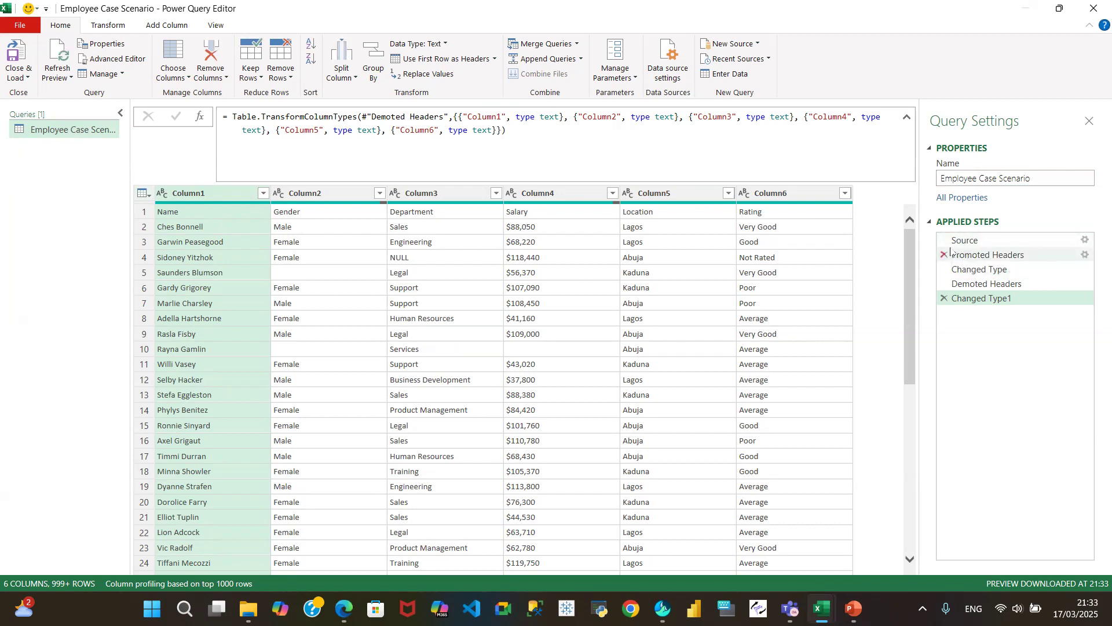
- Review the Source, Promoted Headers and first Changed Type applied steps, including the header promotion settings, without changing them
left_click(1011, 238)
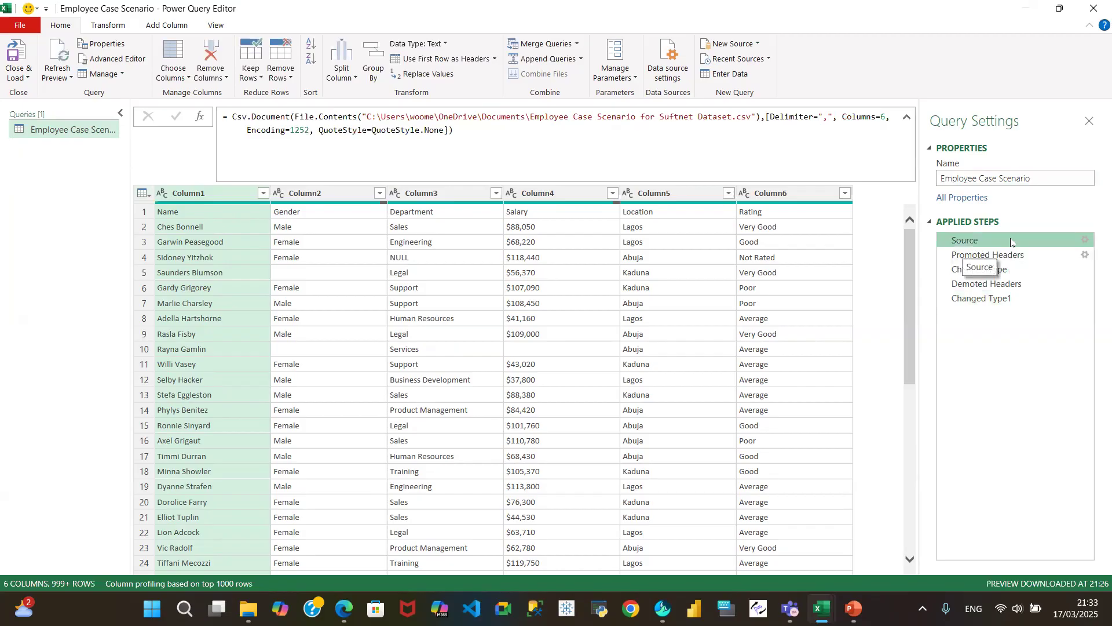
left_click(1027, 260)
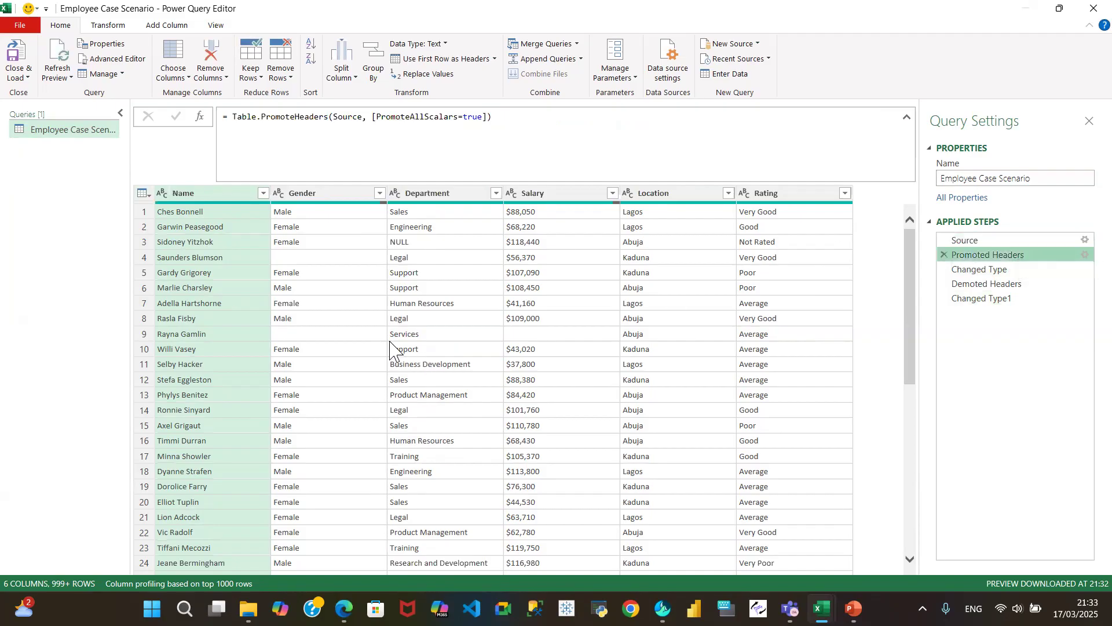
left_click(1077, 256)
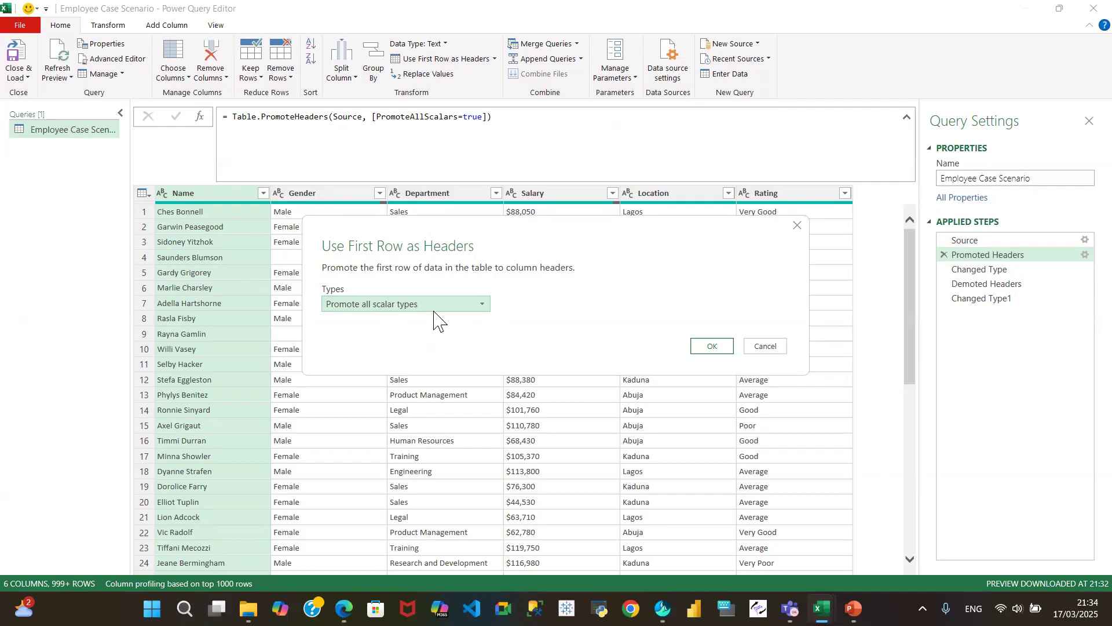
left_click(768, 350)
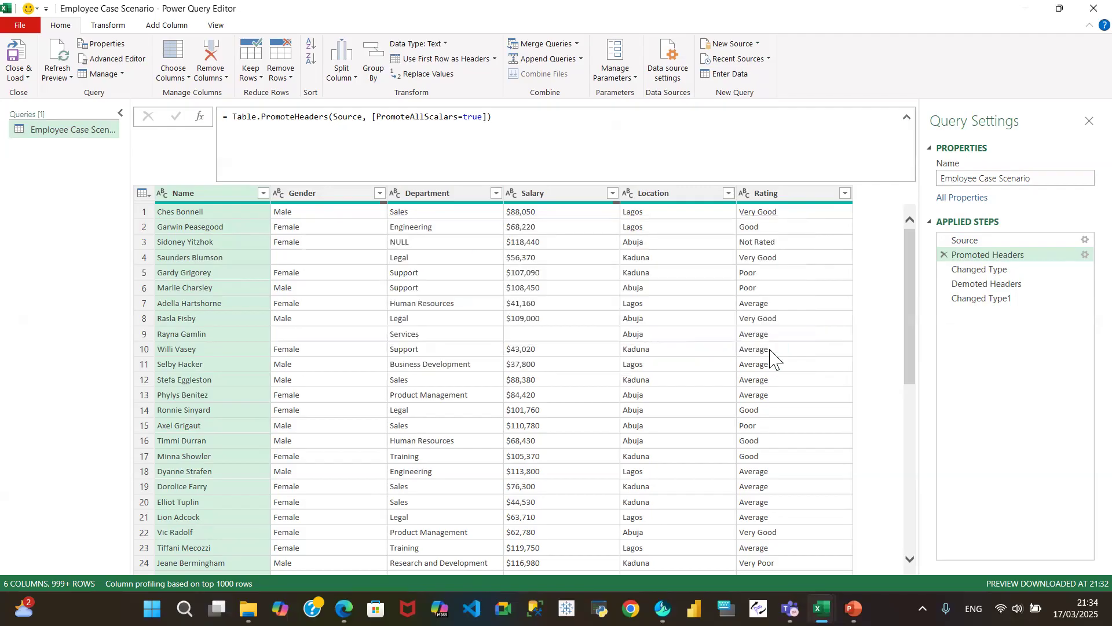
left_click(1026, 270)
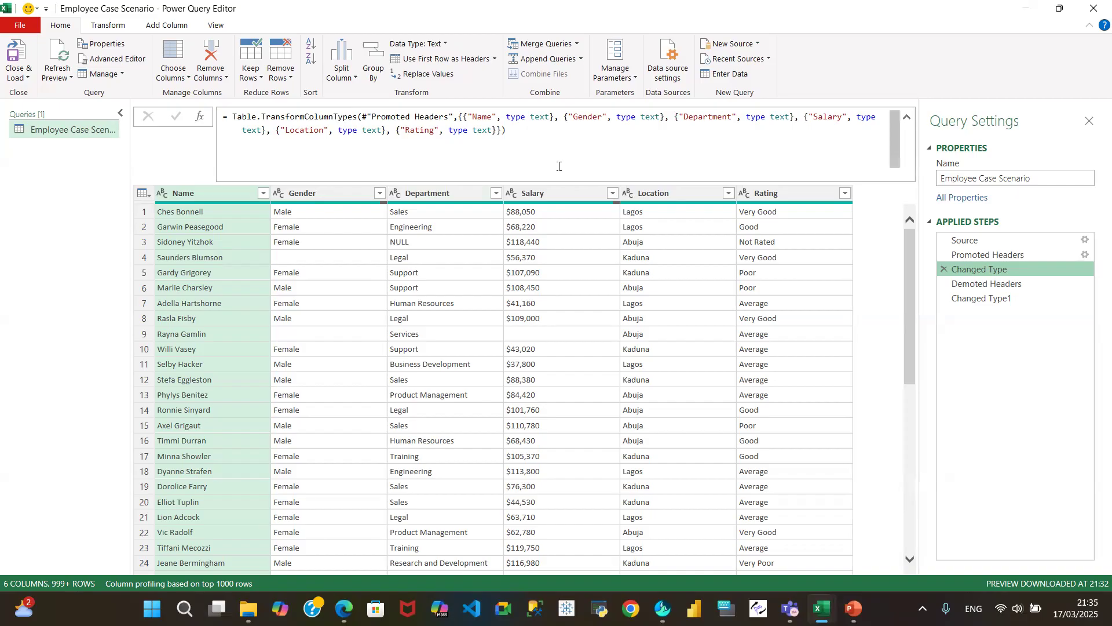
- Try changing the Salary column's data type to Currency within the intermediate Changed Type step, replacing the current conversion
left_click(511, 194)
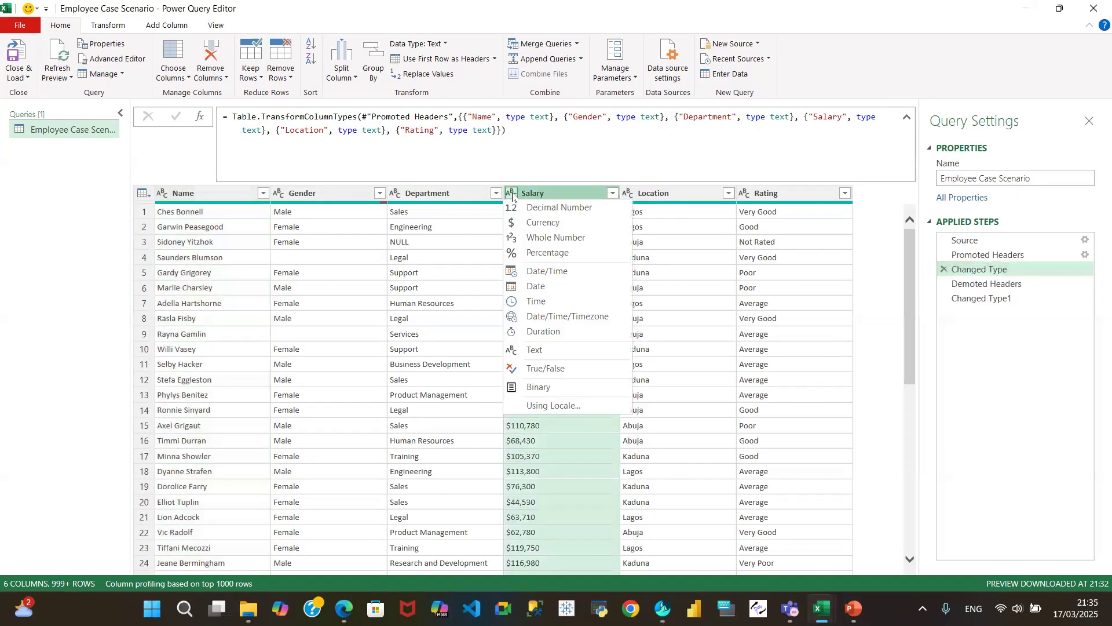
left_click(567, 225)
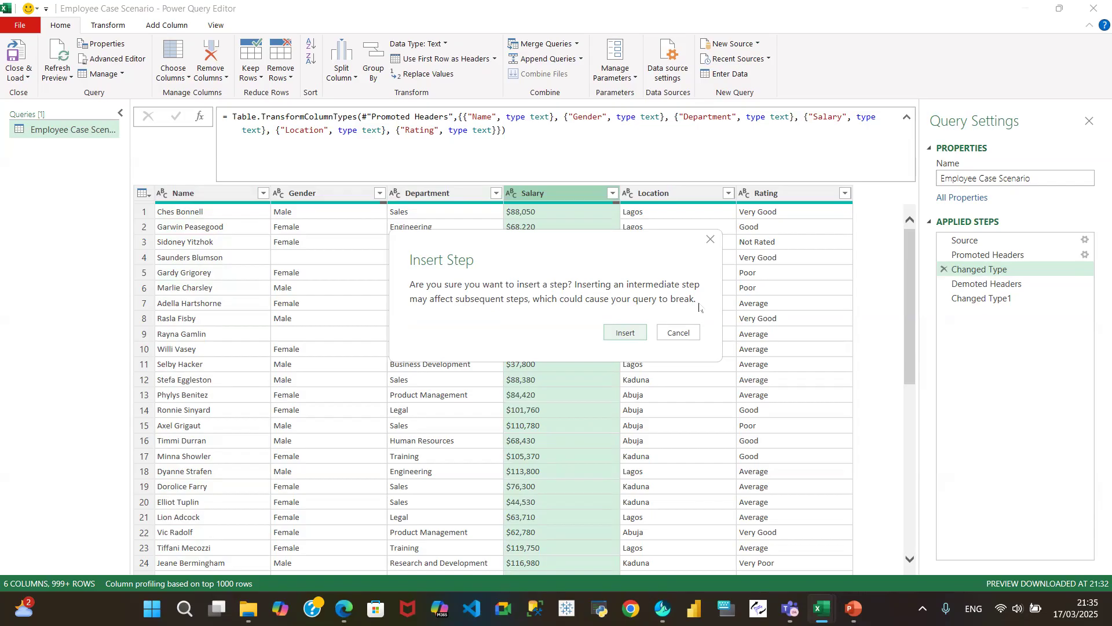
left_click(626, 334)
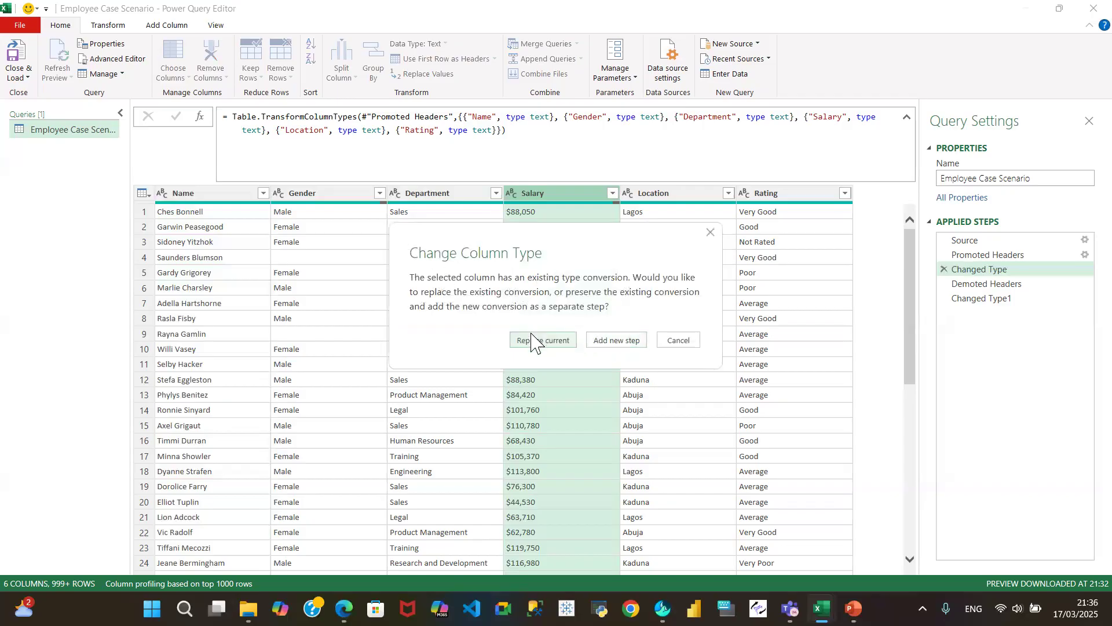
left_click(544, 340)
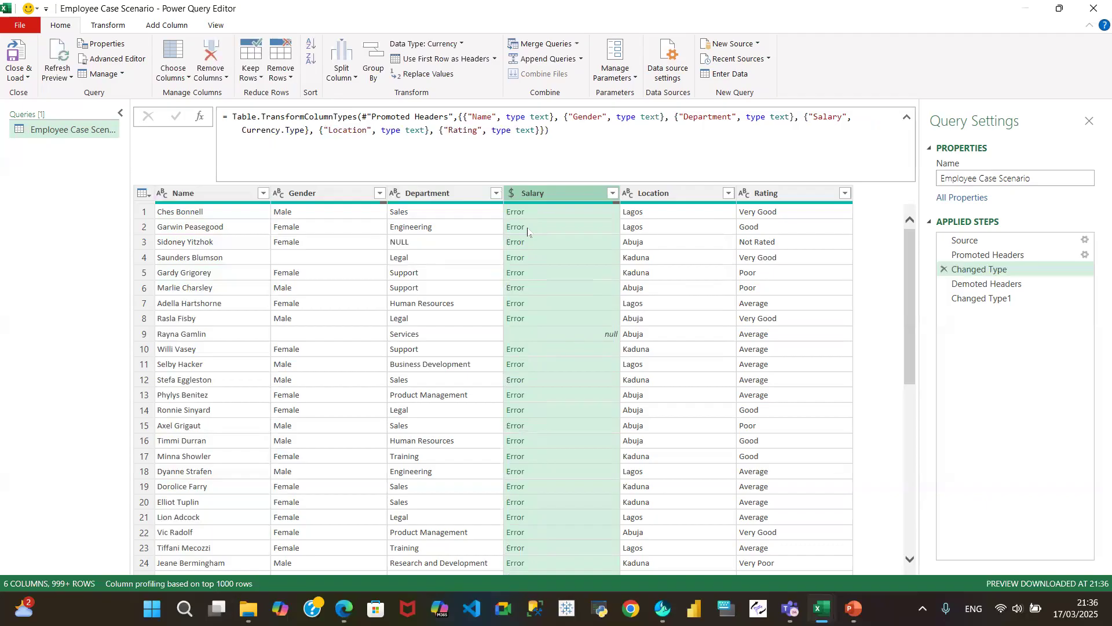
- Delete the Changed Type, Demoted Headers and Changed Type1 applied steps, keeping only Source and Promoted Headers
left_click(944, 270)
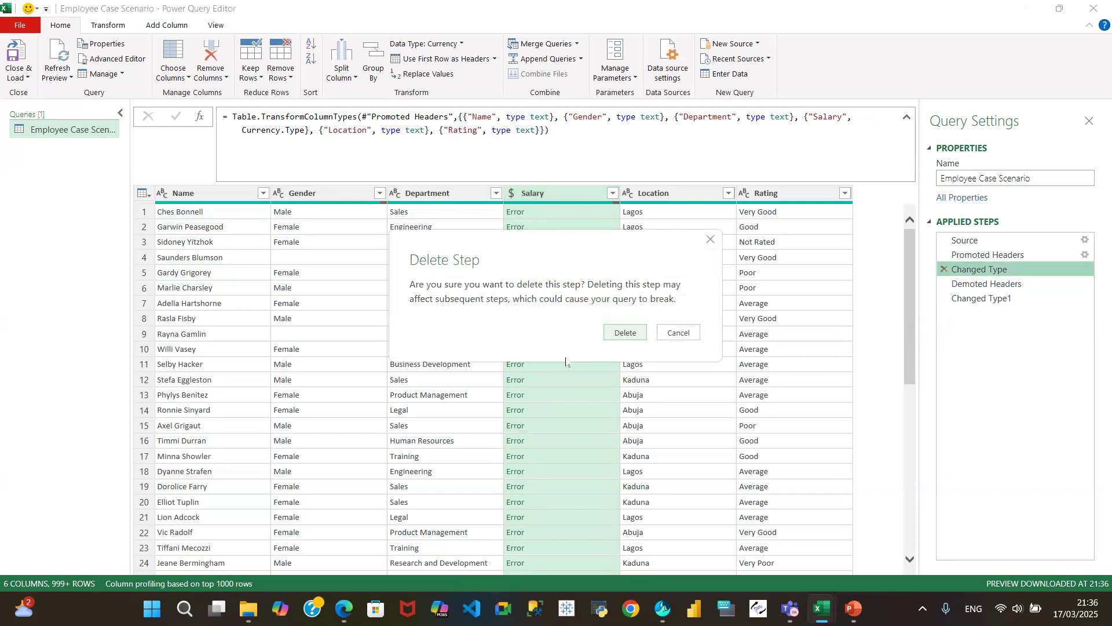
left_click(622, 335)
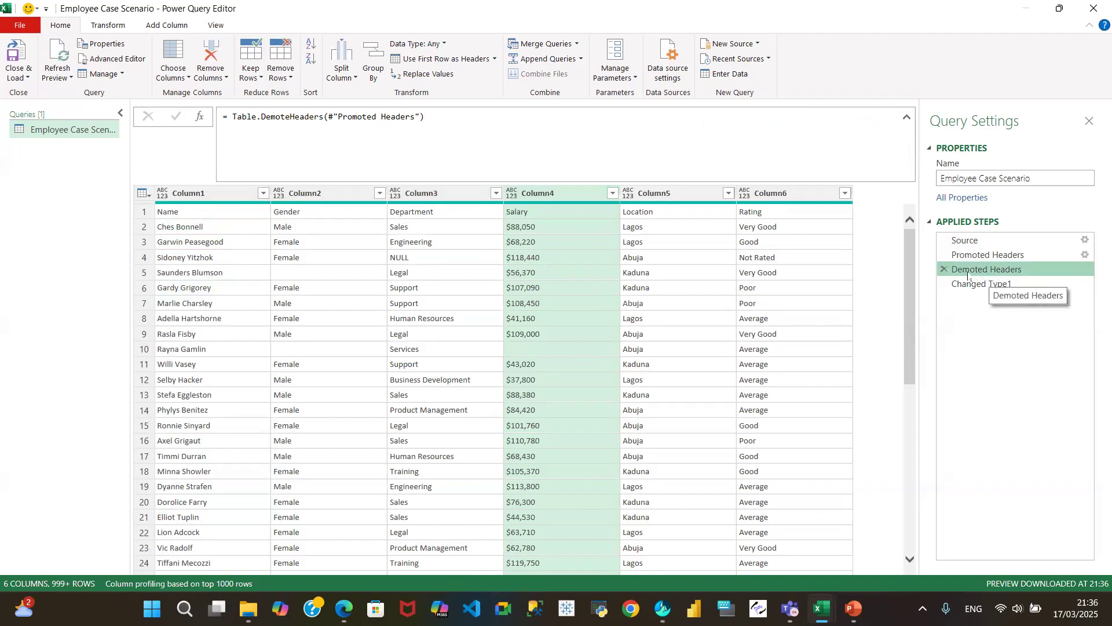
left_click(1005, 255)
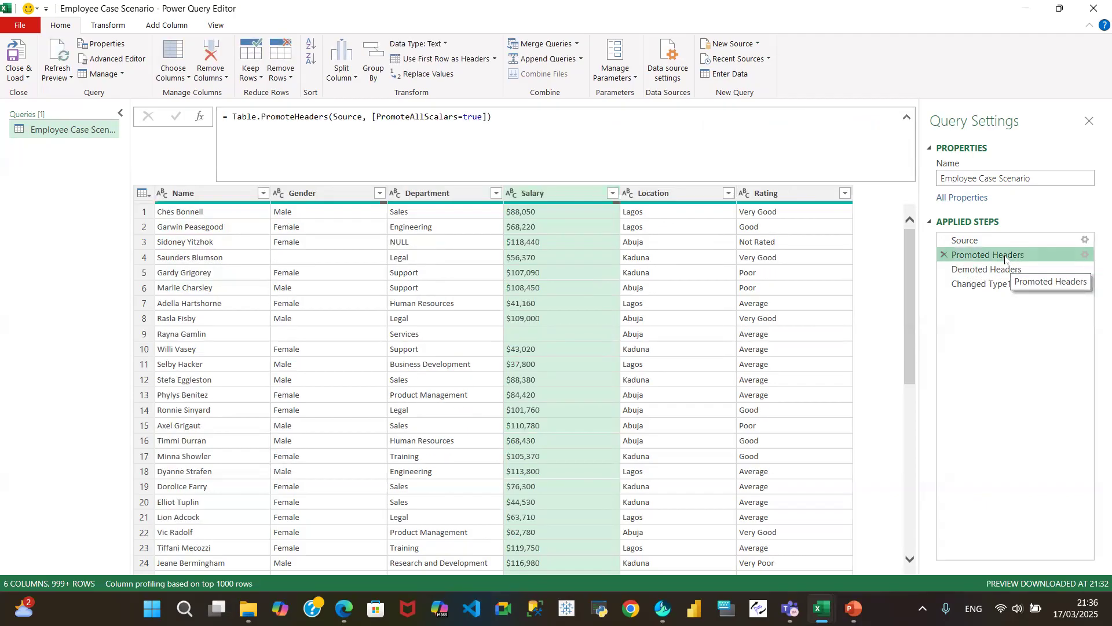
left_click(1004, 270)
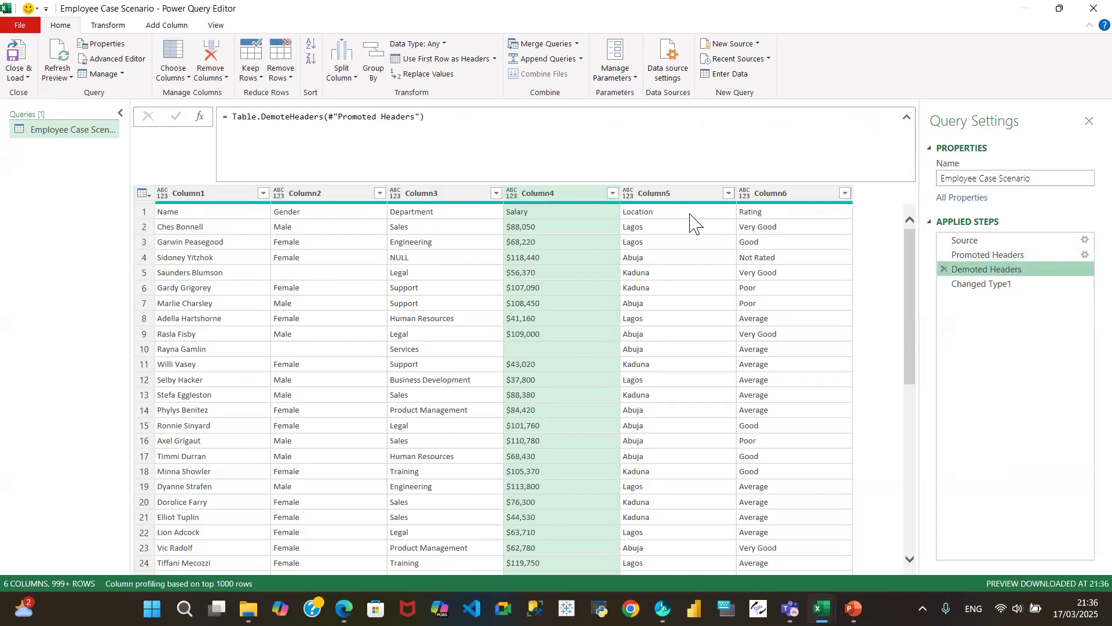
left_click(494, 59)
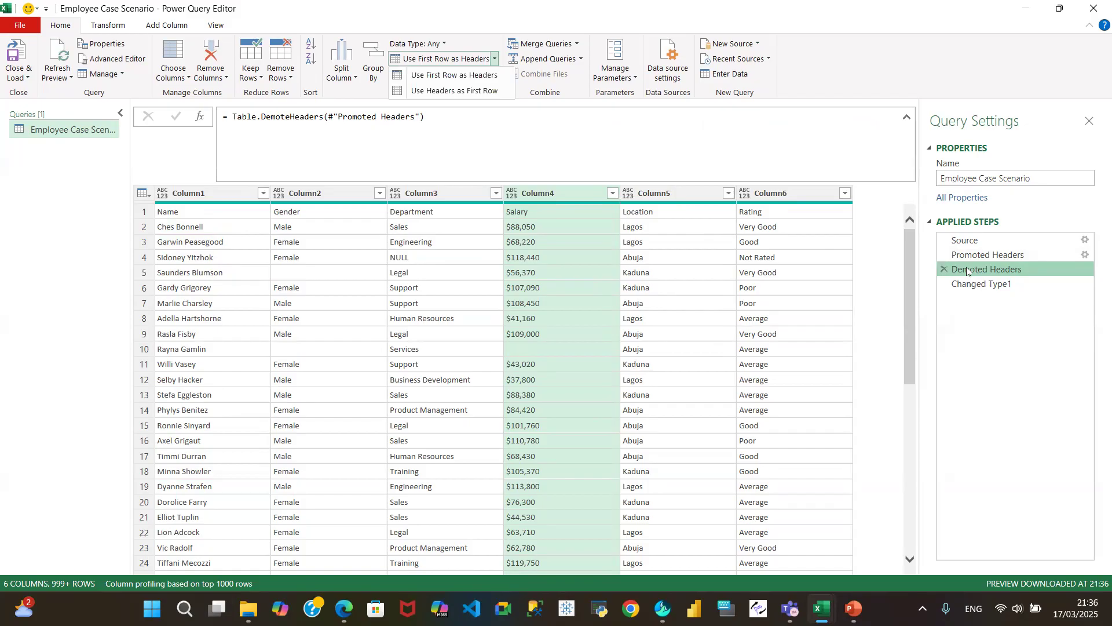
left_click(942, 271)
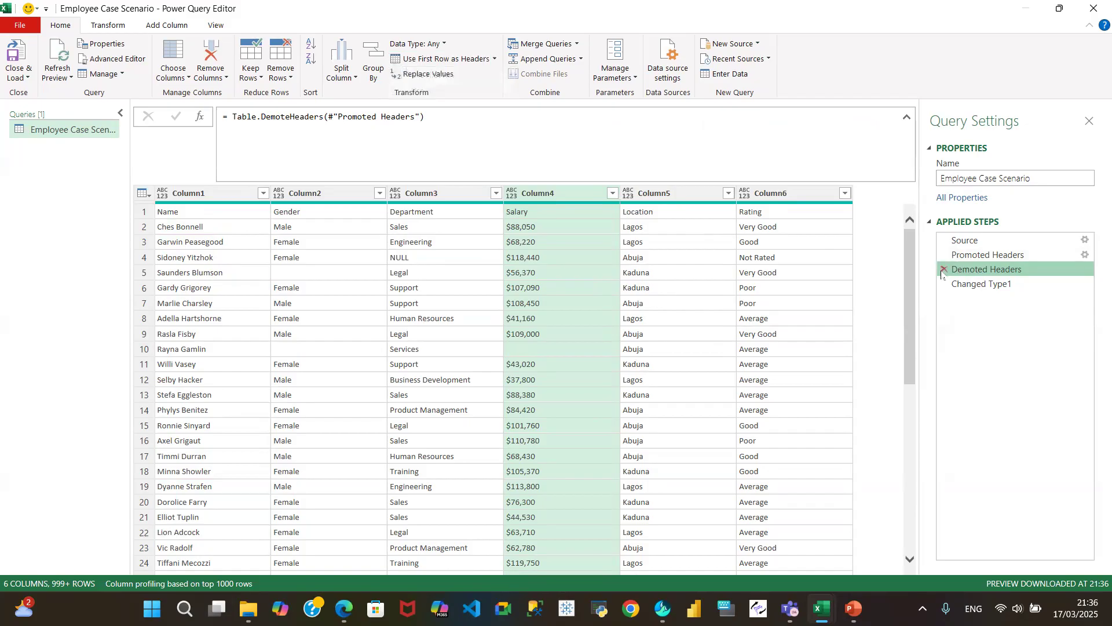
left_click(943, 270)
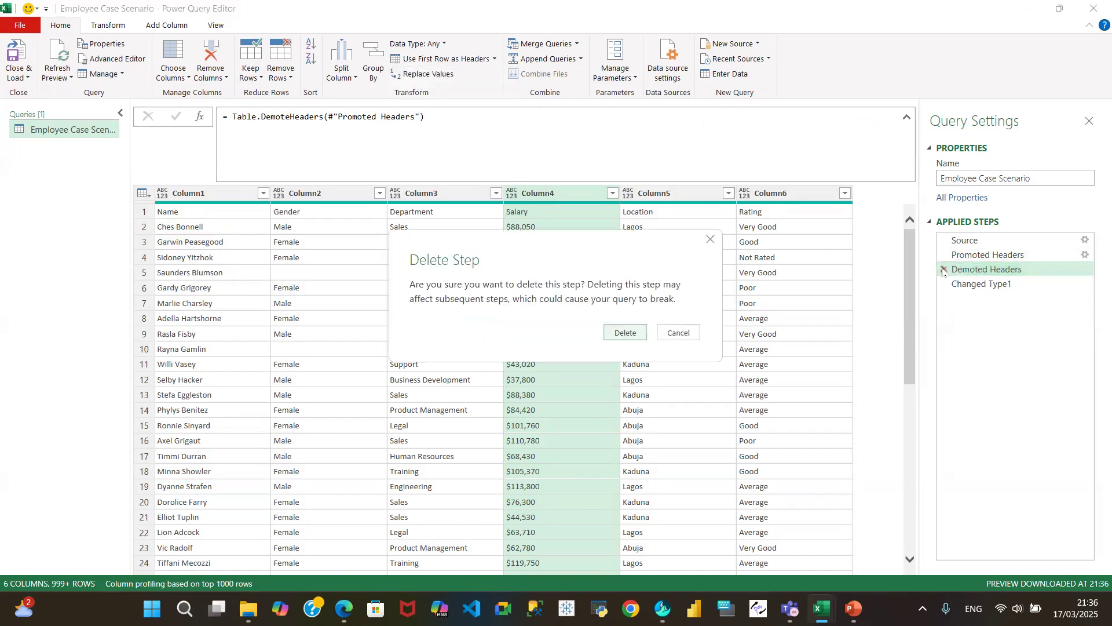
left_click(626, 335)
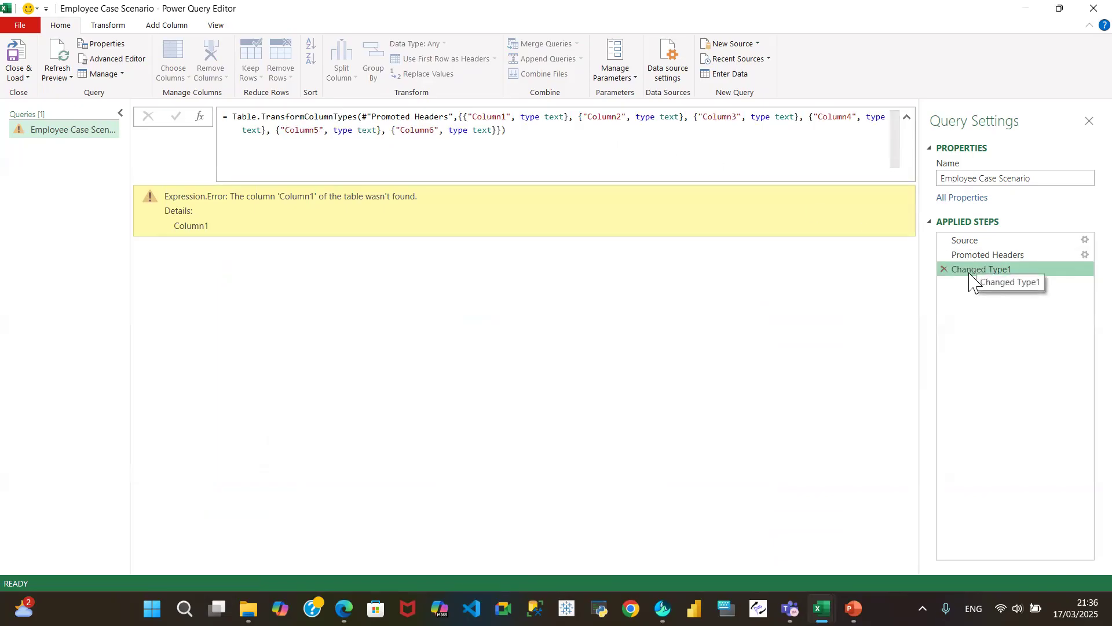
left_click(943, 269)
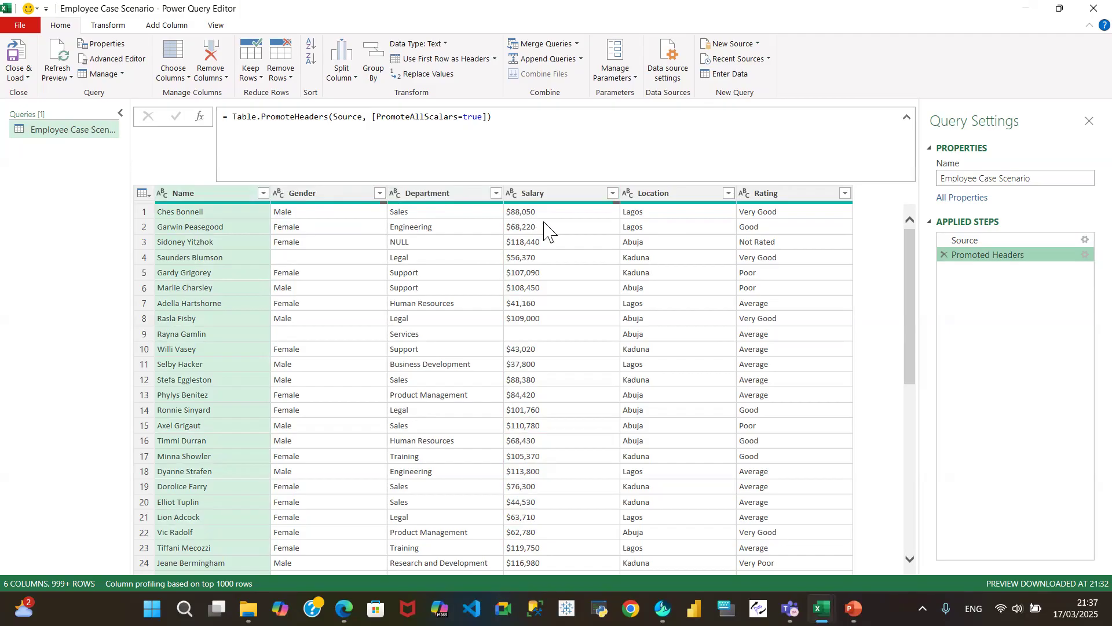
- Apply the Trim and Clean text transformations to the Salary column
left_click(539, 195)
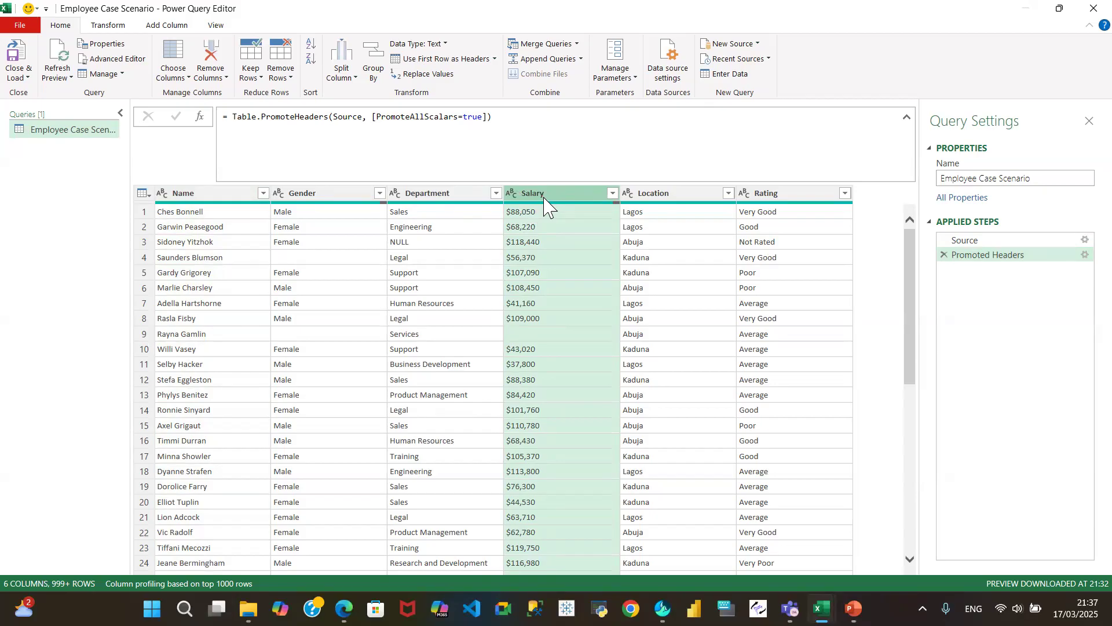
left_click(551, 214)
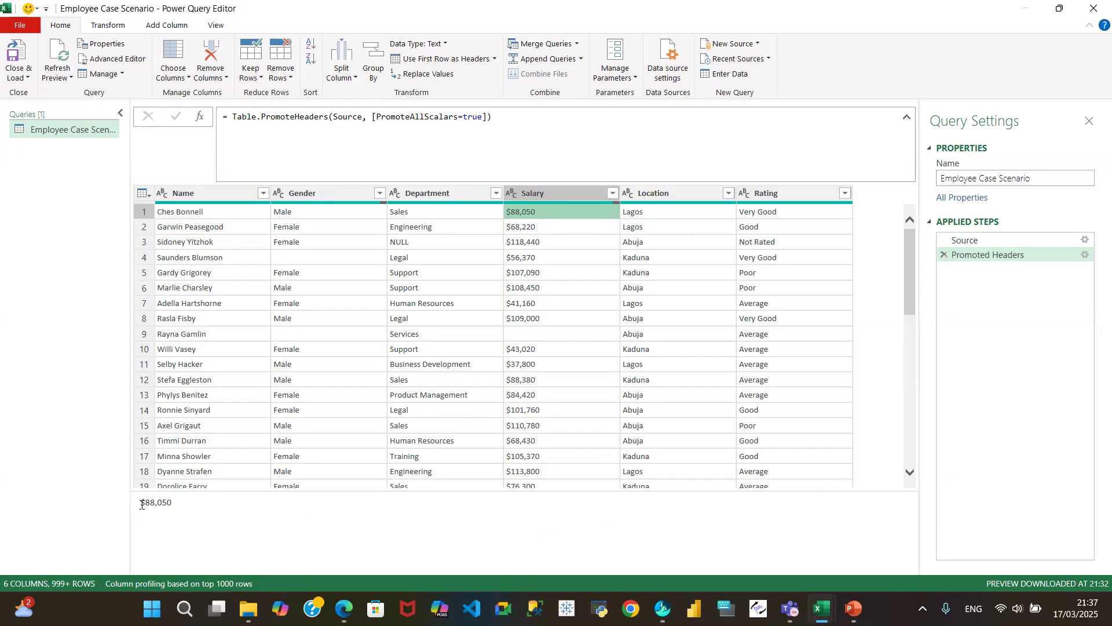
left_click(552, 194)
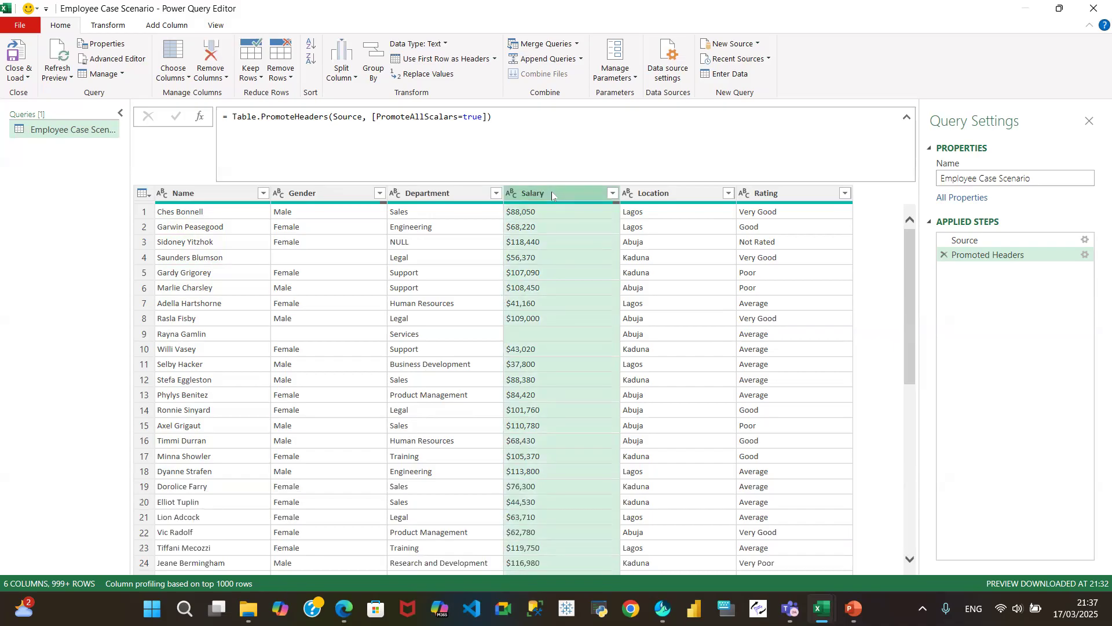
right_click(553, 196)
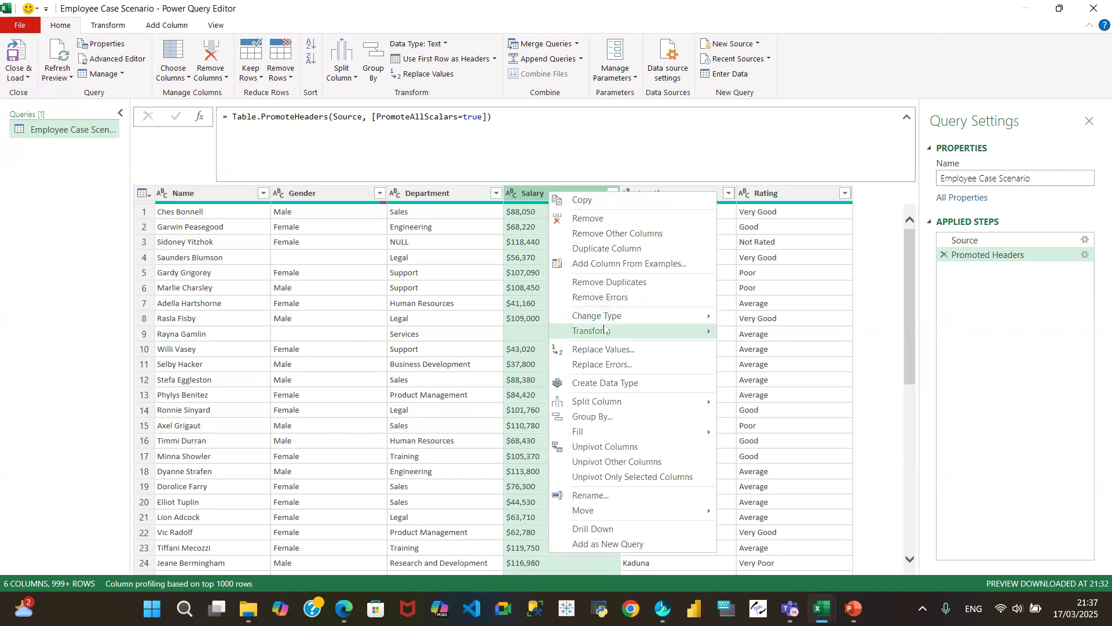
mouse_move(606, 332)
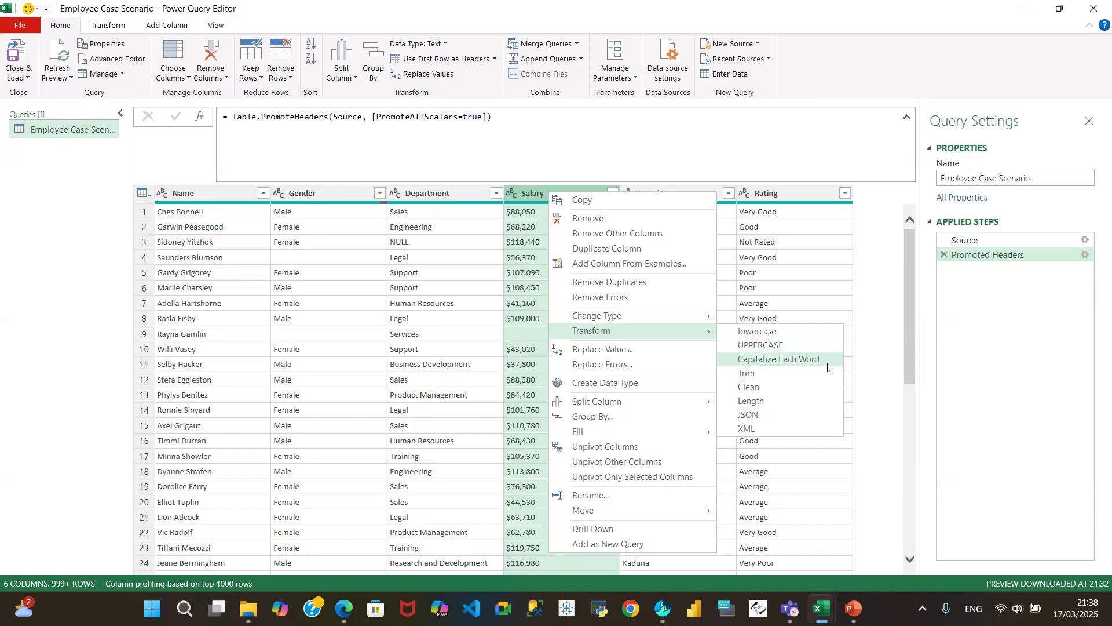
left_click(759, 375)
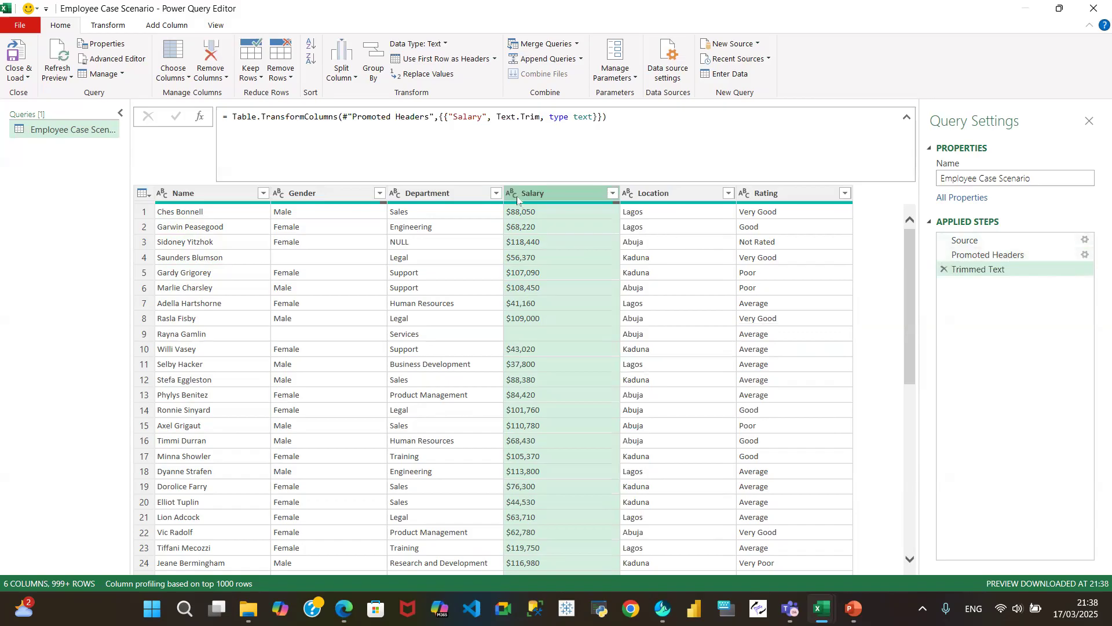
right_click(557, 197)
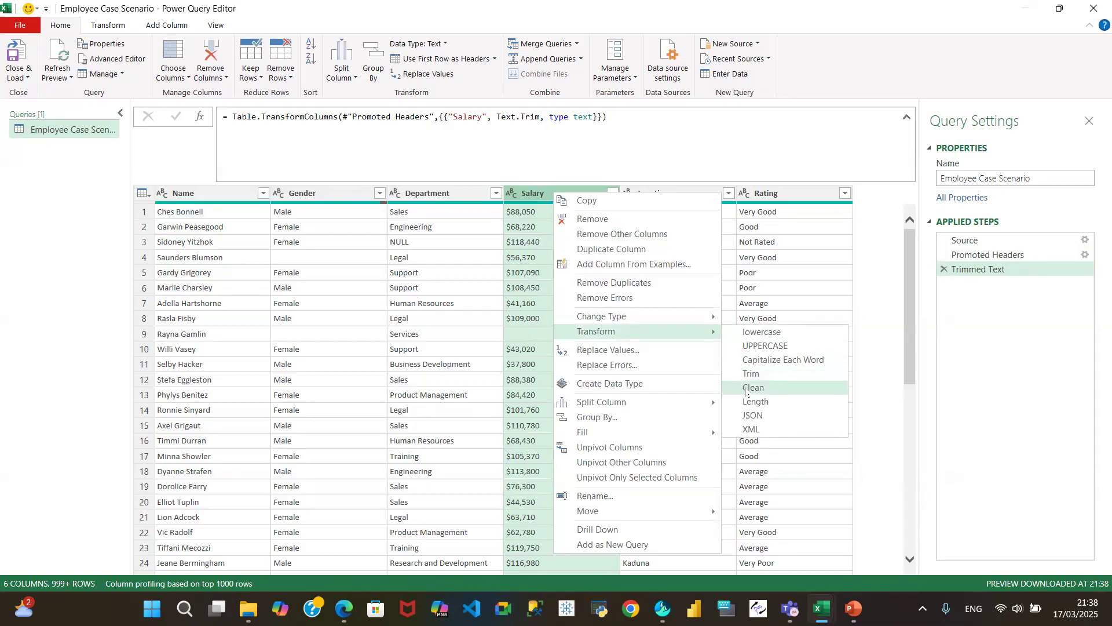
left_click(753, 388)
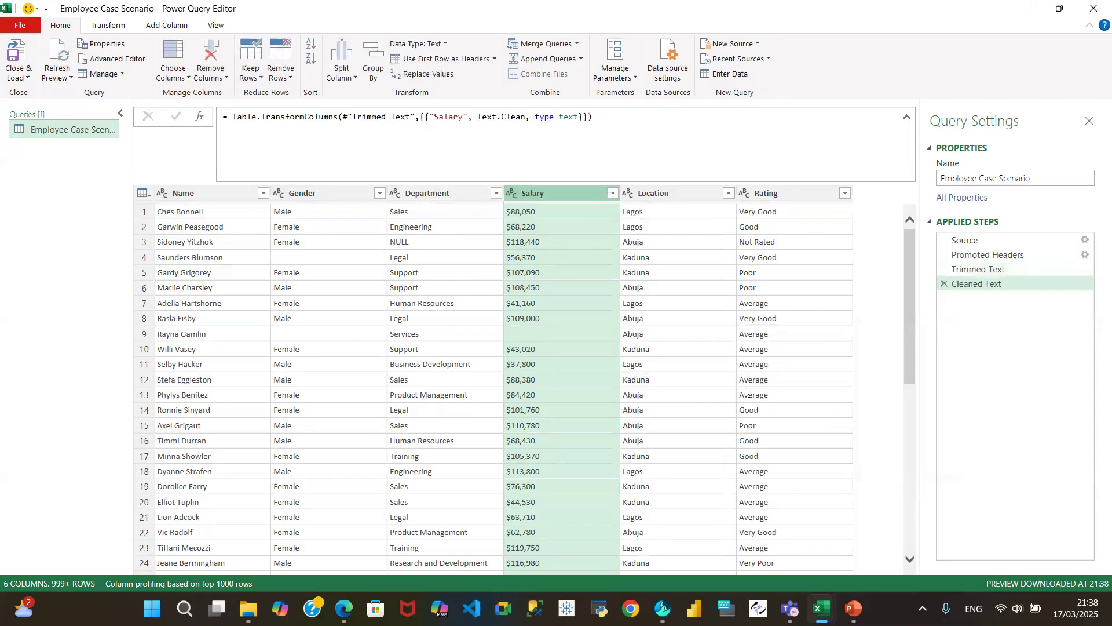
- Try converting the cleaned Salary column to Currency and delete the resulting Changed Type applied step
left_click(512, 194)
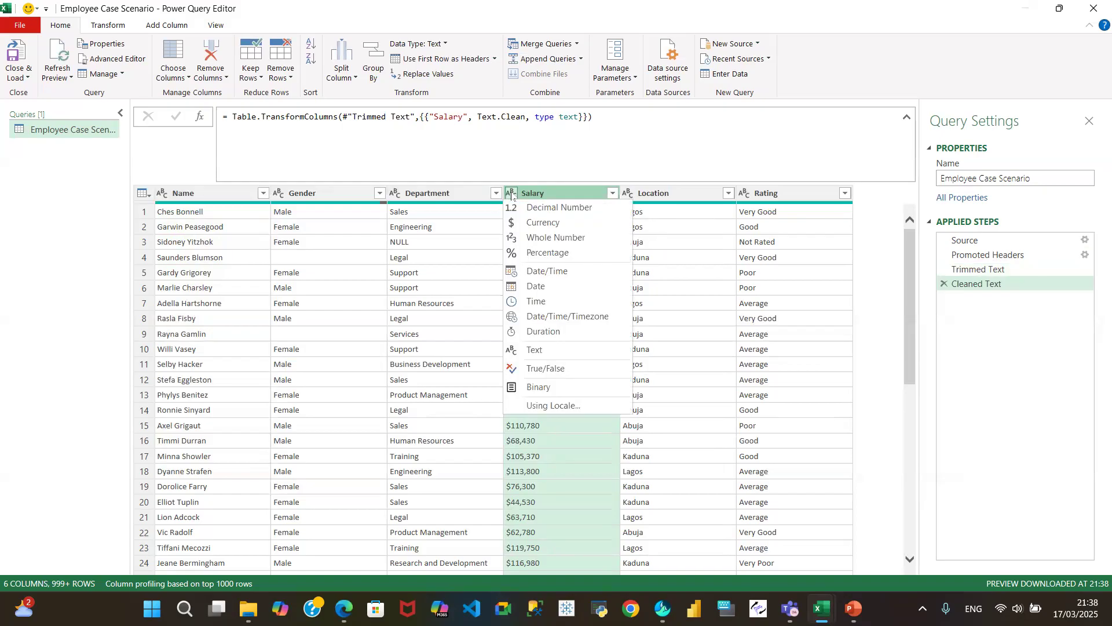
left_click(544, 226)
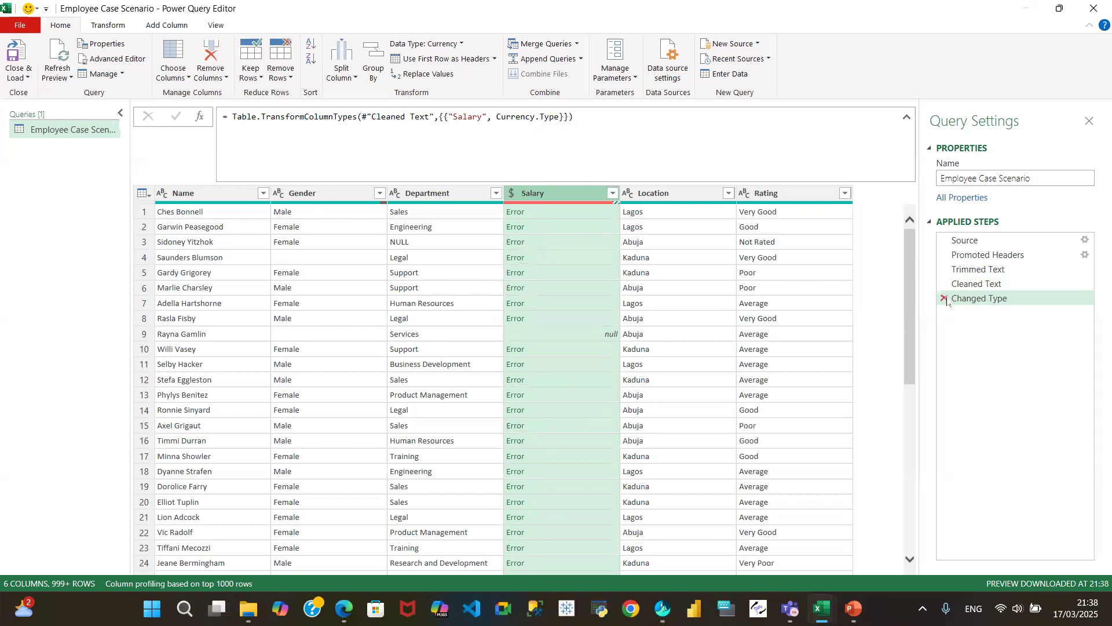
left_click(947, 299)
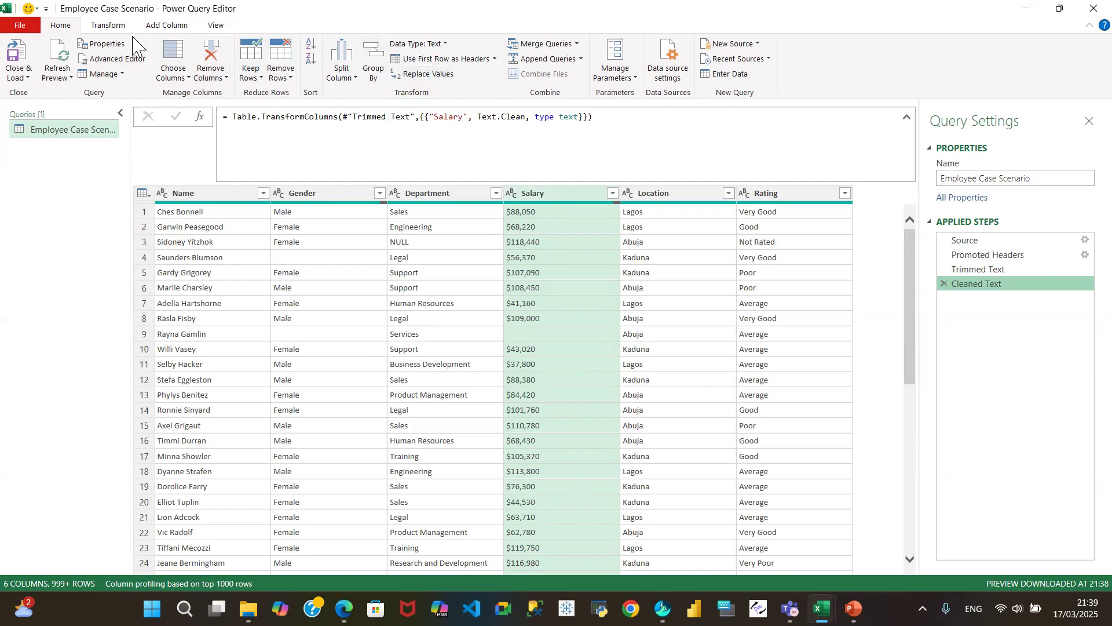
left_click(111, 28)
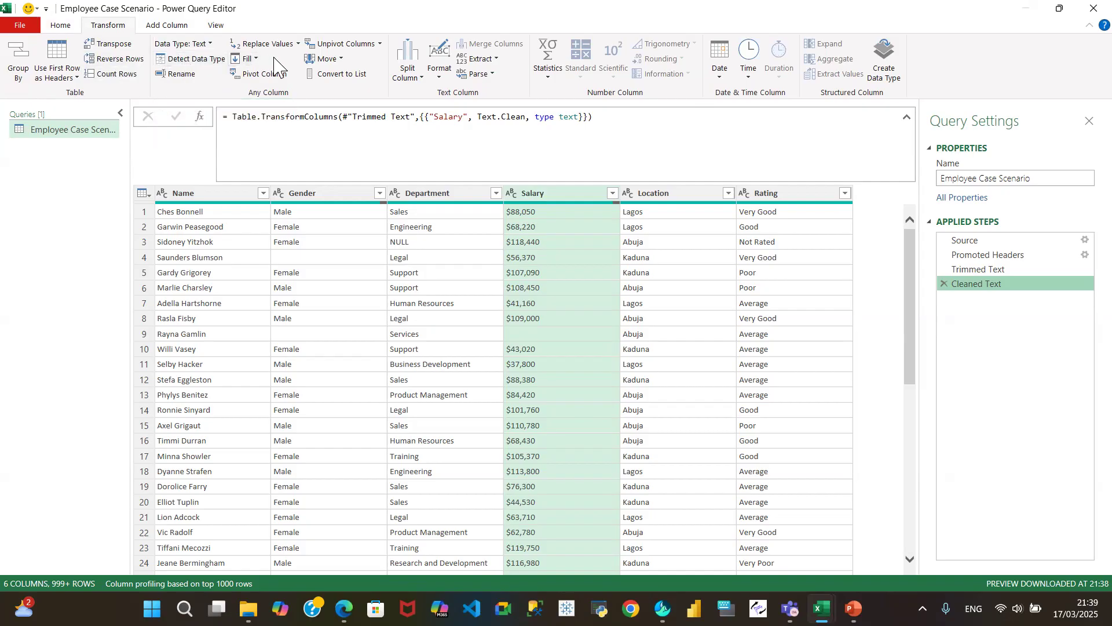
left_click(210, 44)
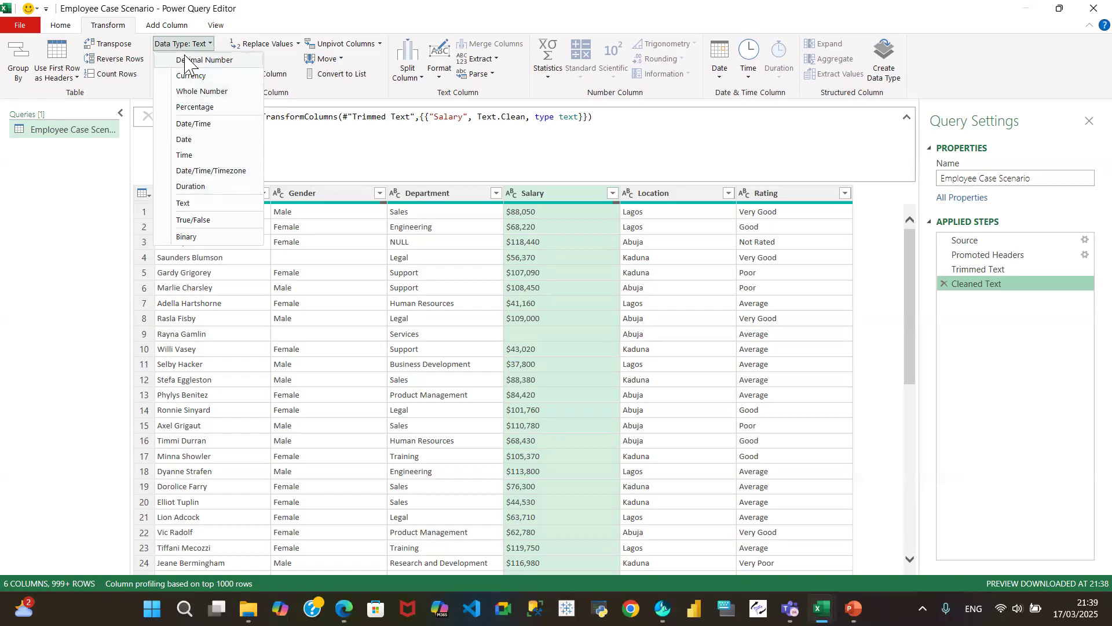
left_click(300, 166)
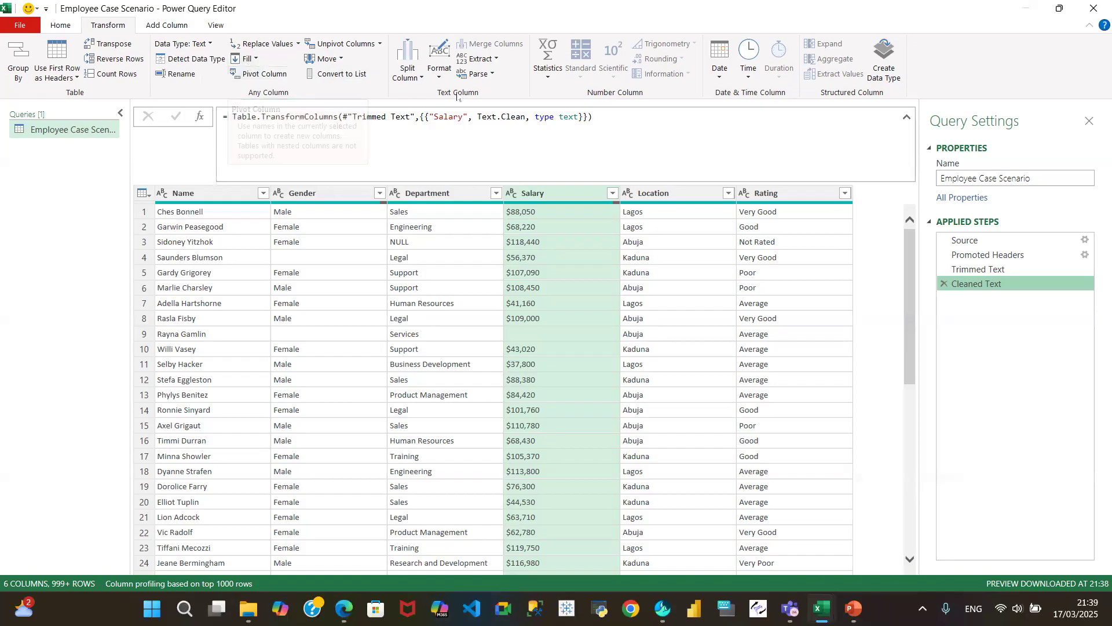
left_click(438, 79)
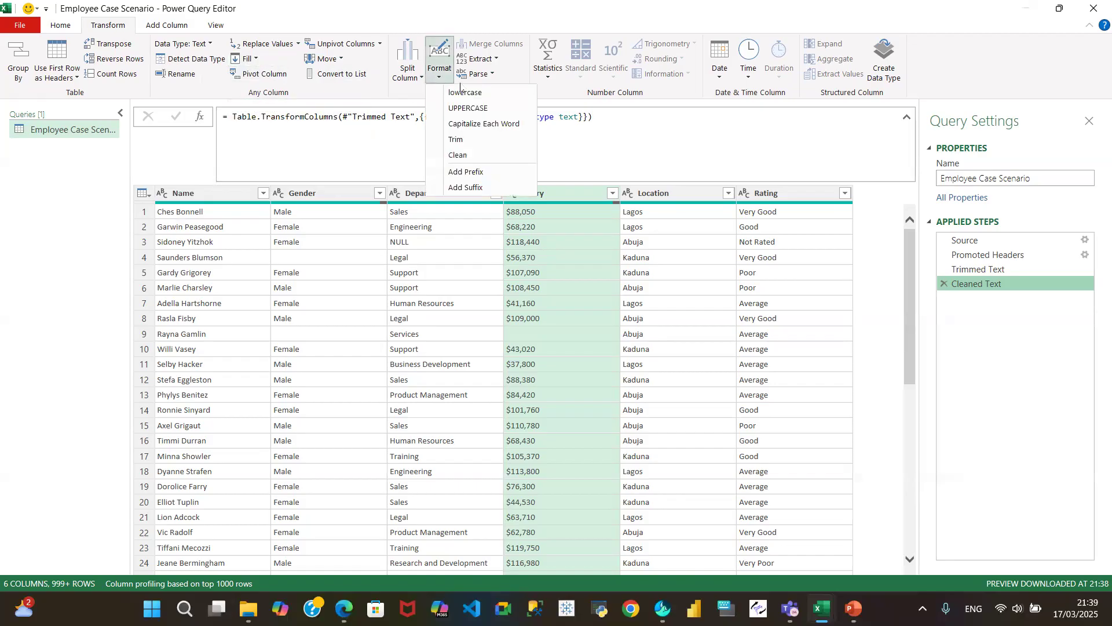
left_click(555, 194)
right_click(557, 197)
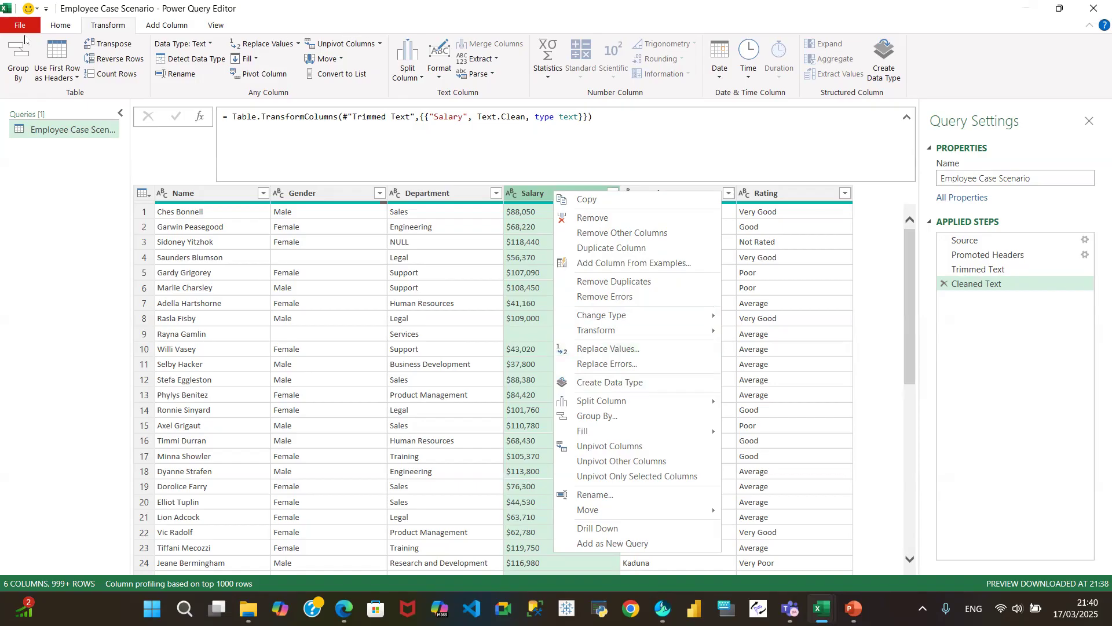
left_click(61, 26)
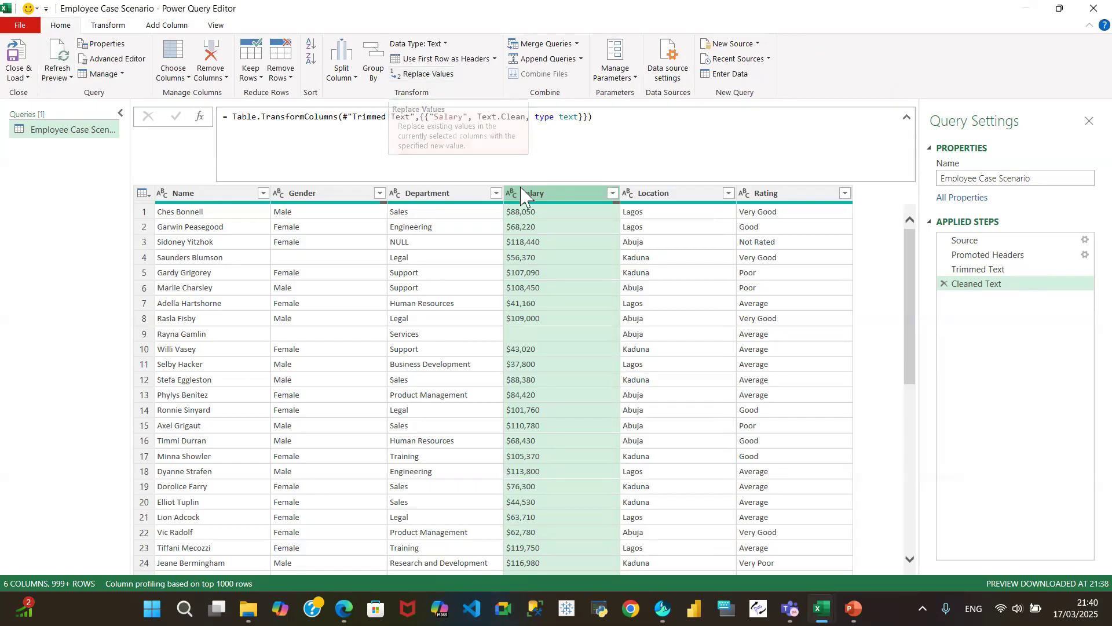
- Replace the $ symbol with an empty value throughout the Salary column, leaving the advanced matching options off
right_click(545, 199)
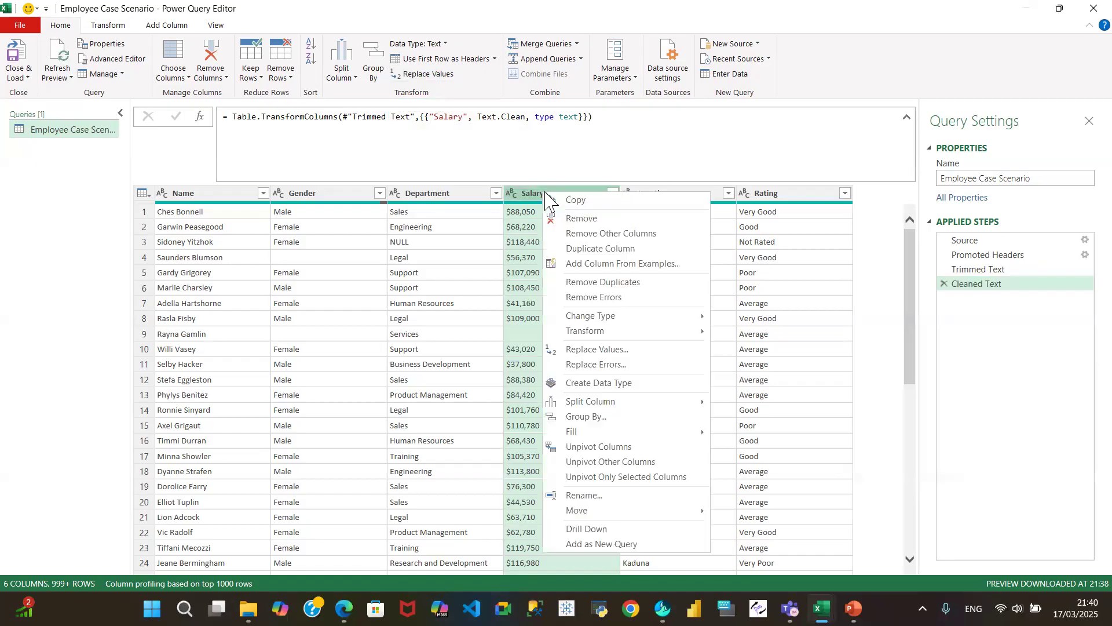
left_click(579, 350)
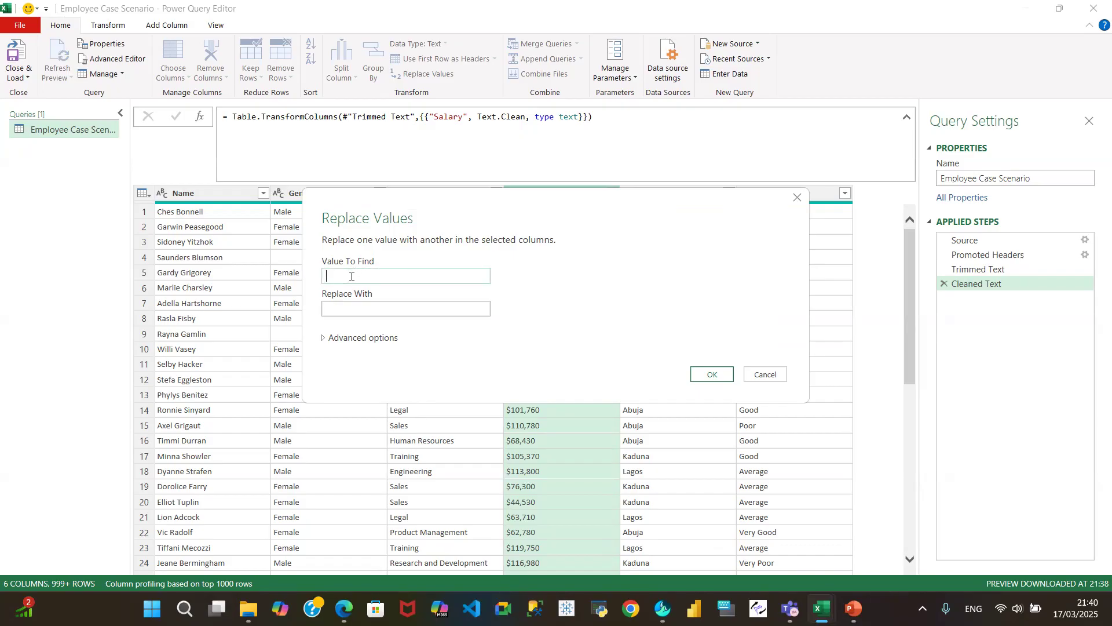
type("$")
left_click(324, 338)
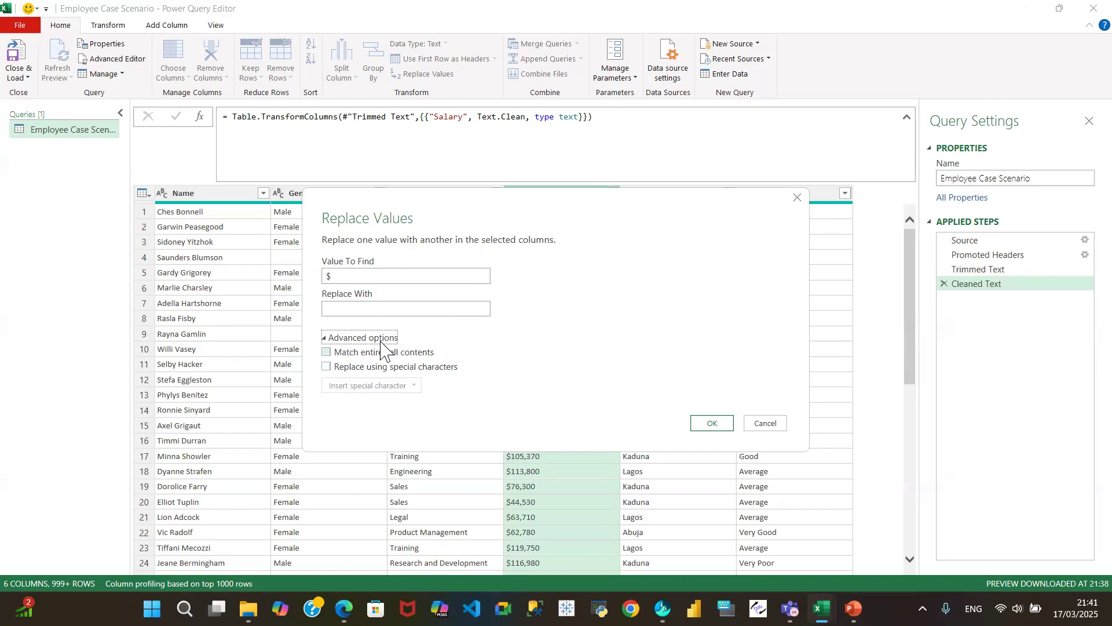
left_click(706, 425)
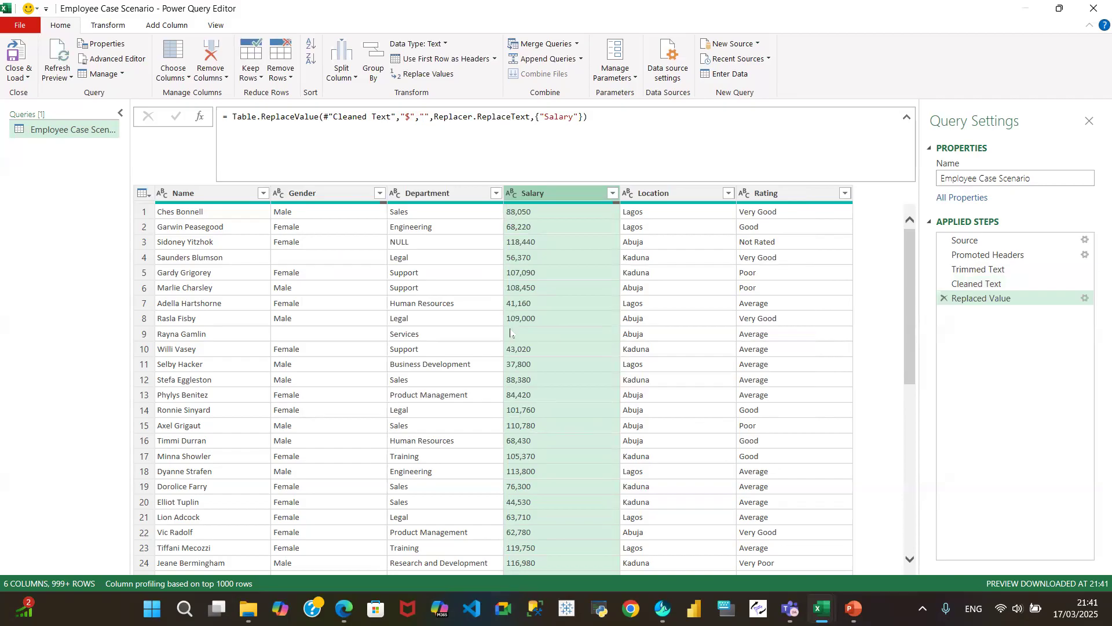
- Load the complete list of distinct Salary values in the column filter and examine them without applying a filter
left_click(612, 195)
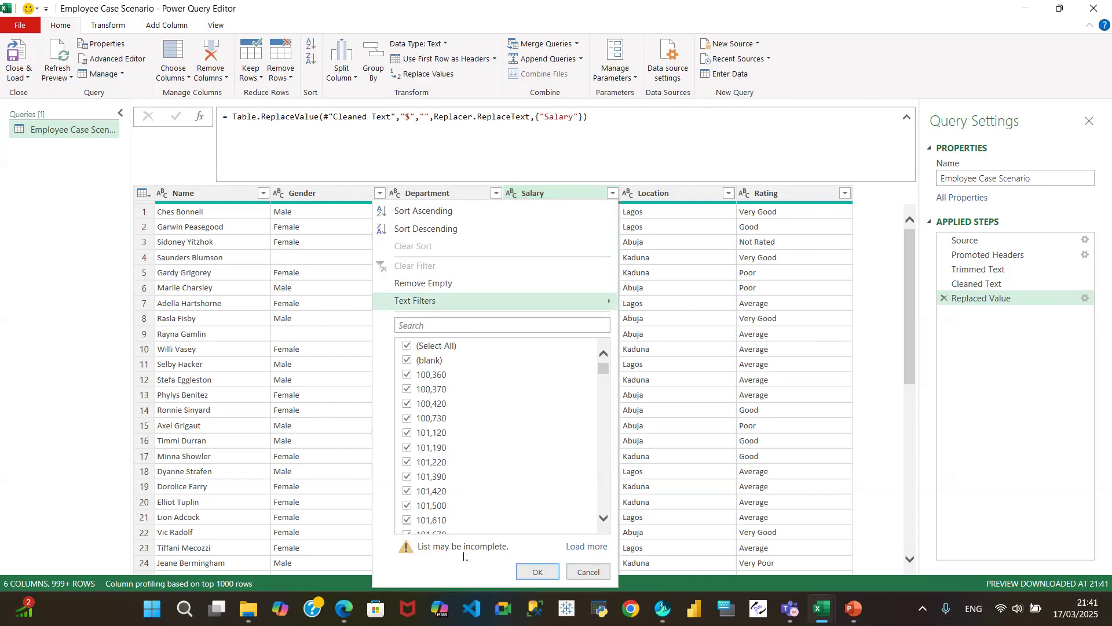
left_click(584, 548)
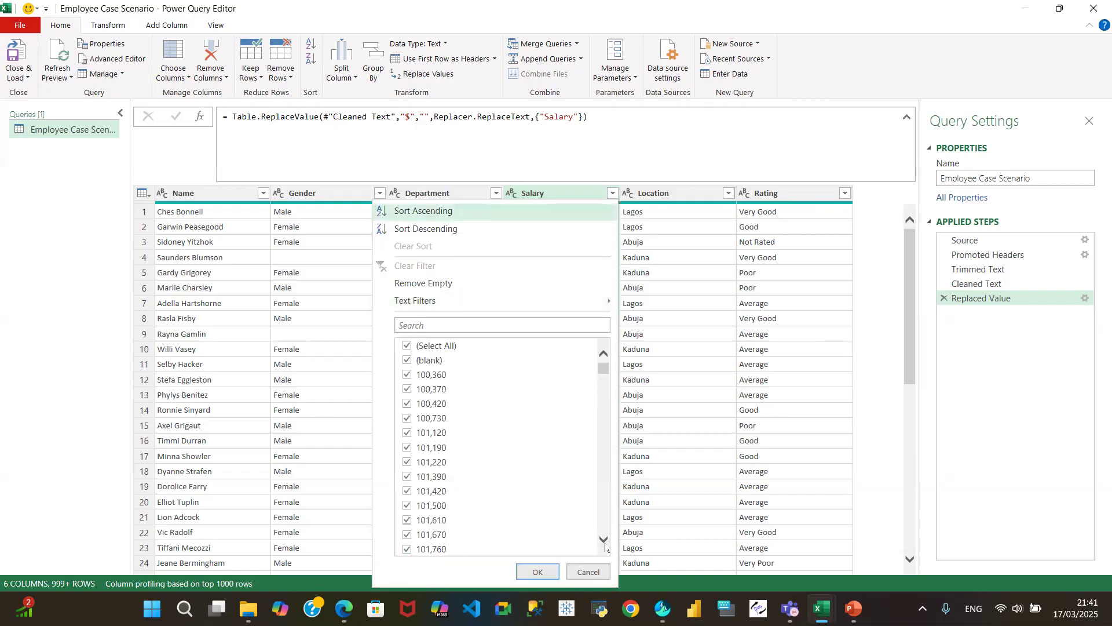
scroll(608, 531, "down", 10)
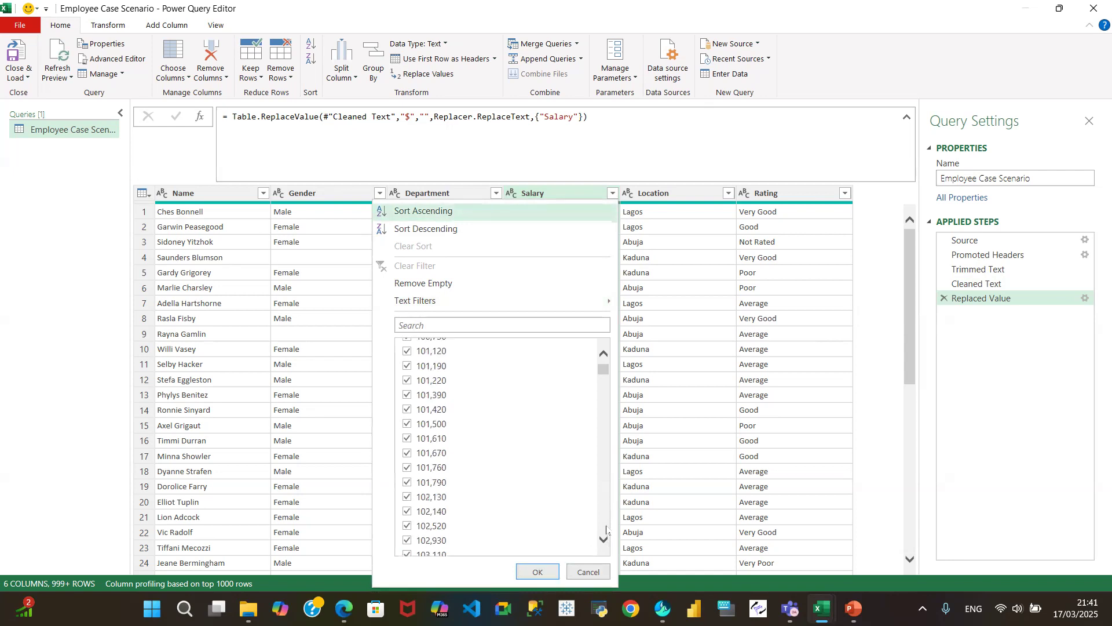
scroll(607, 533, "down", 10)
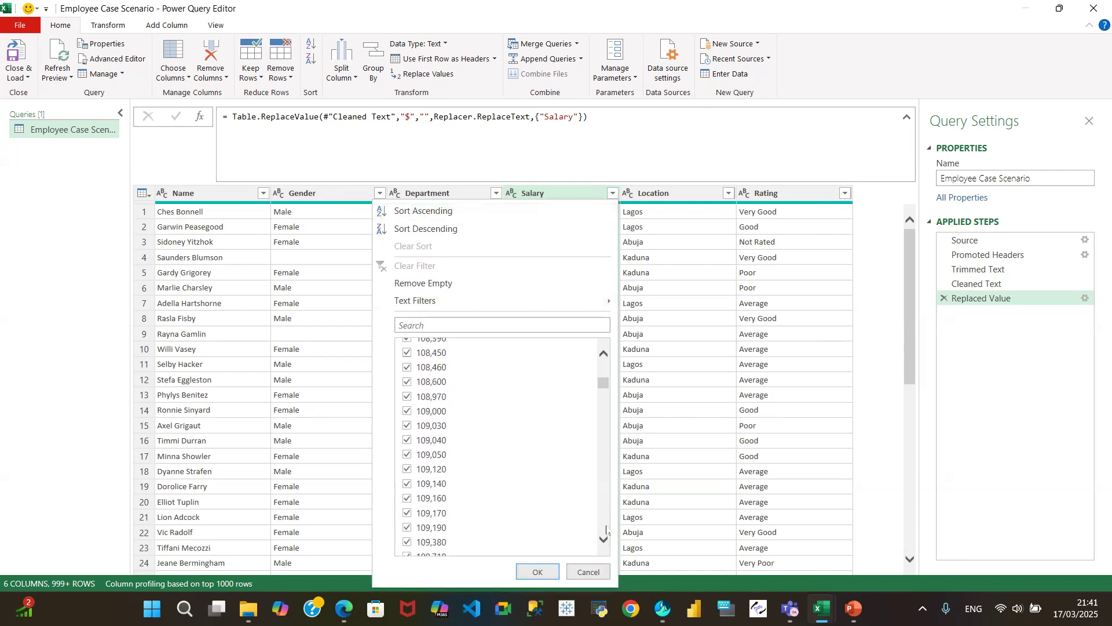
scroll(607, 538, "down", 2)
scroll(605, 538, "down", 8)
scroll(608, 524, "down", 10)
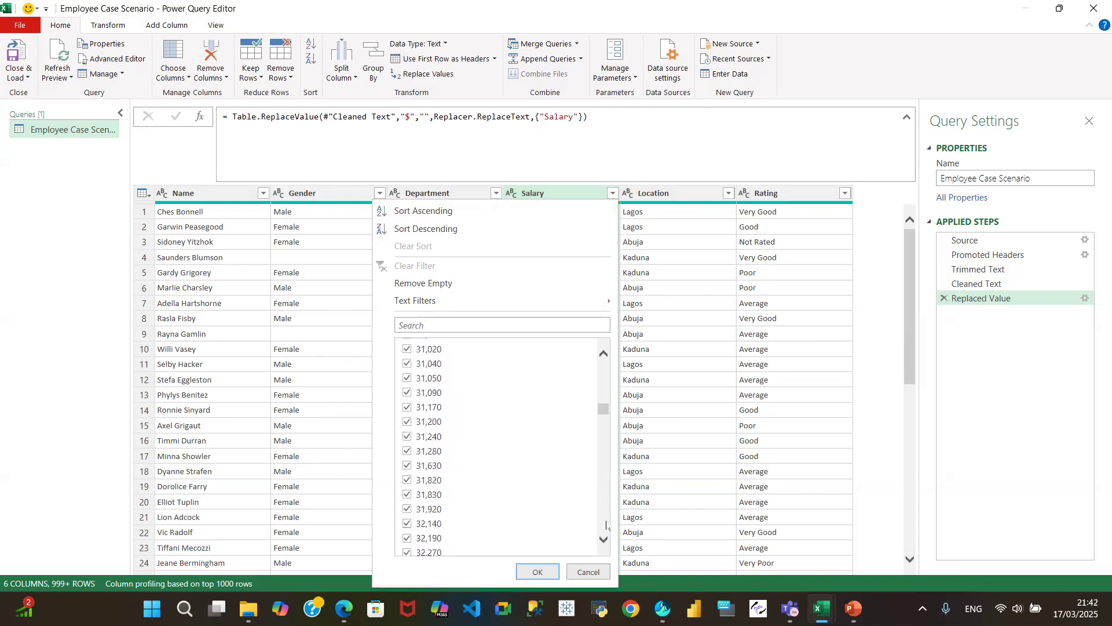
left_click(586, 572)
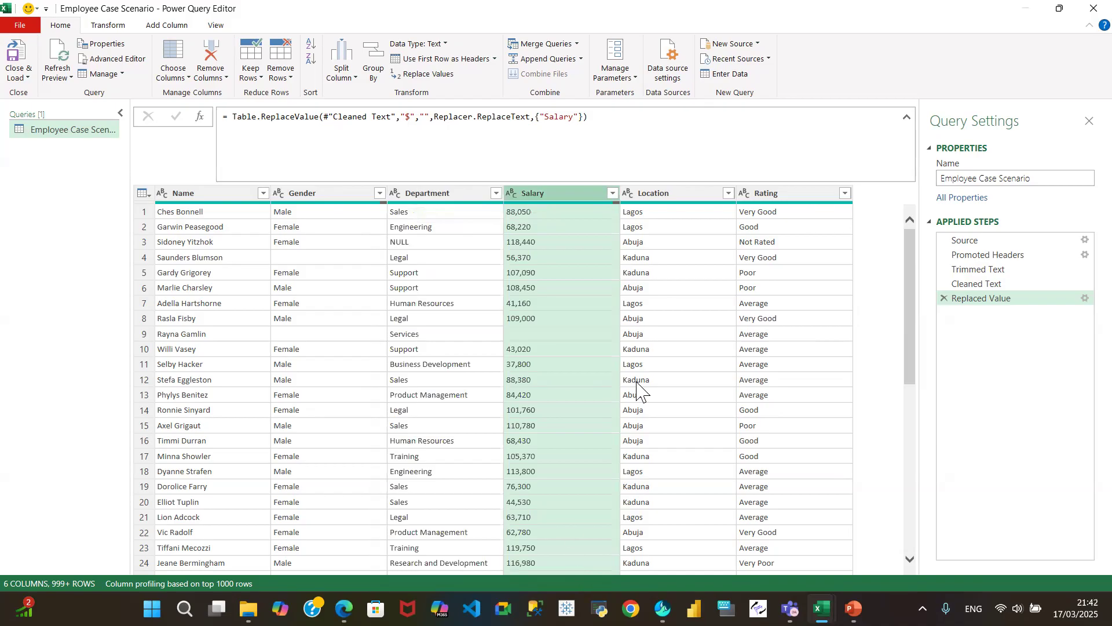
- Review the find and replace settings of the Replaced Value applied step without changing them
left_click_drag(966, 284, 976, 303)
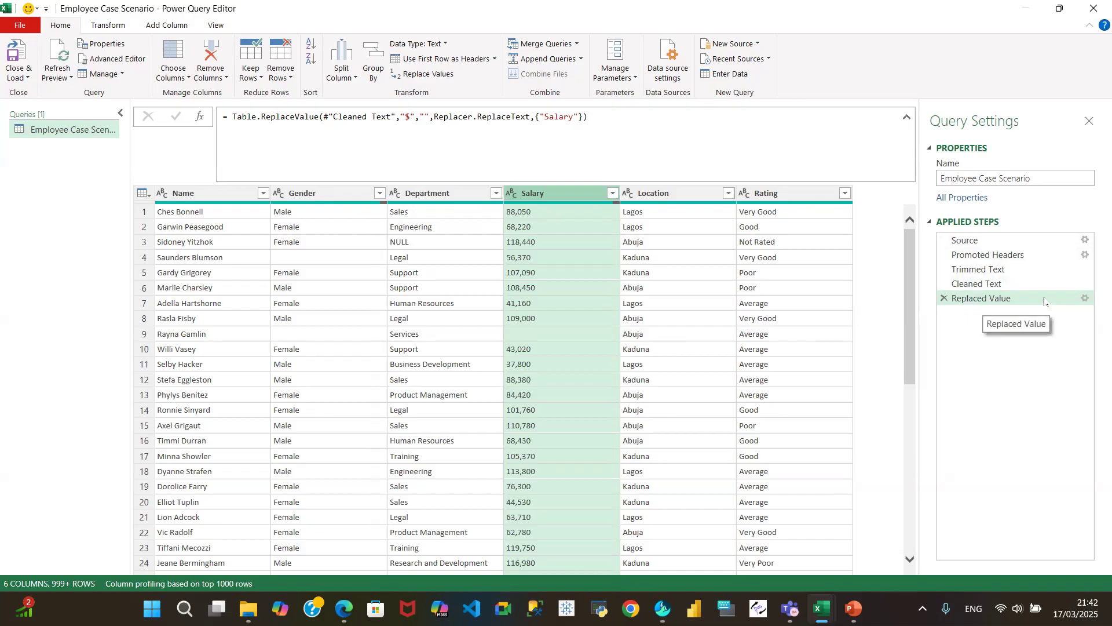
left_click(1084, 299)
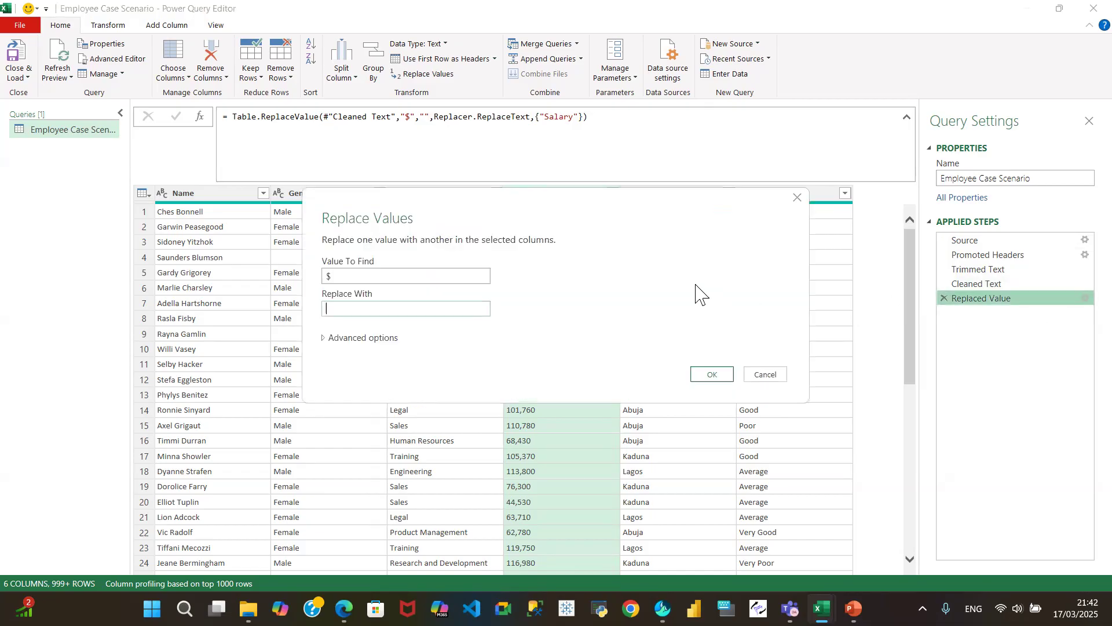
left_click(421, 306)
left_click(763, 375)
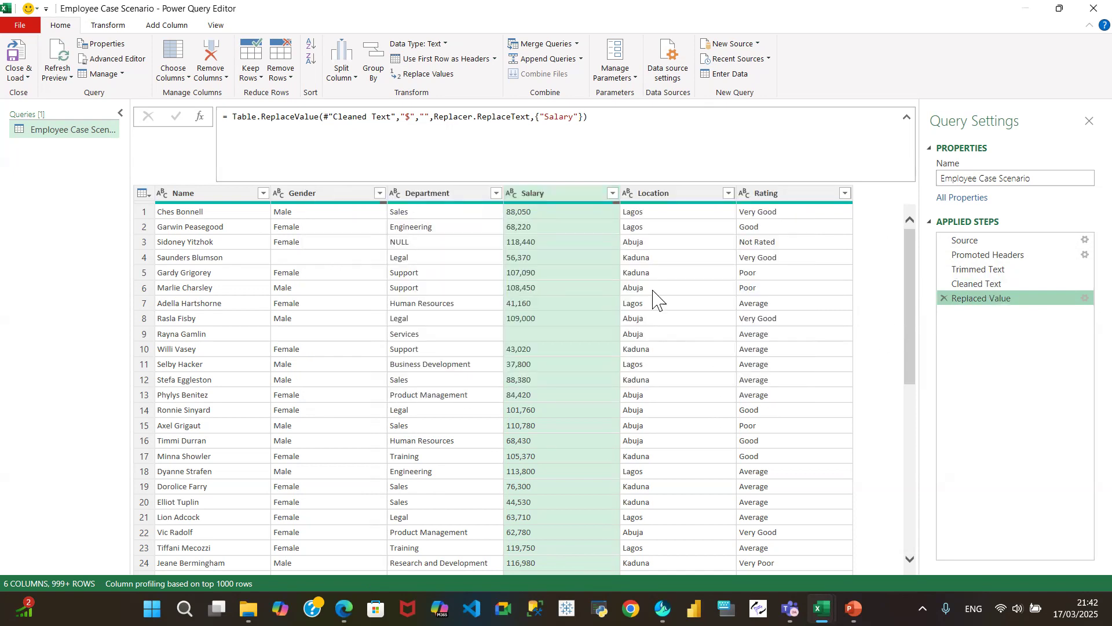
- Change the Salary column's data type from Text to Currency
left_click(511, 195)
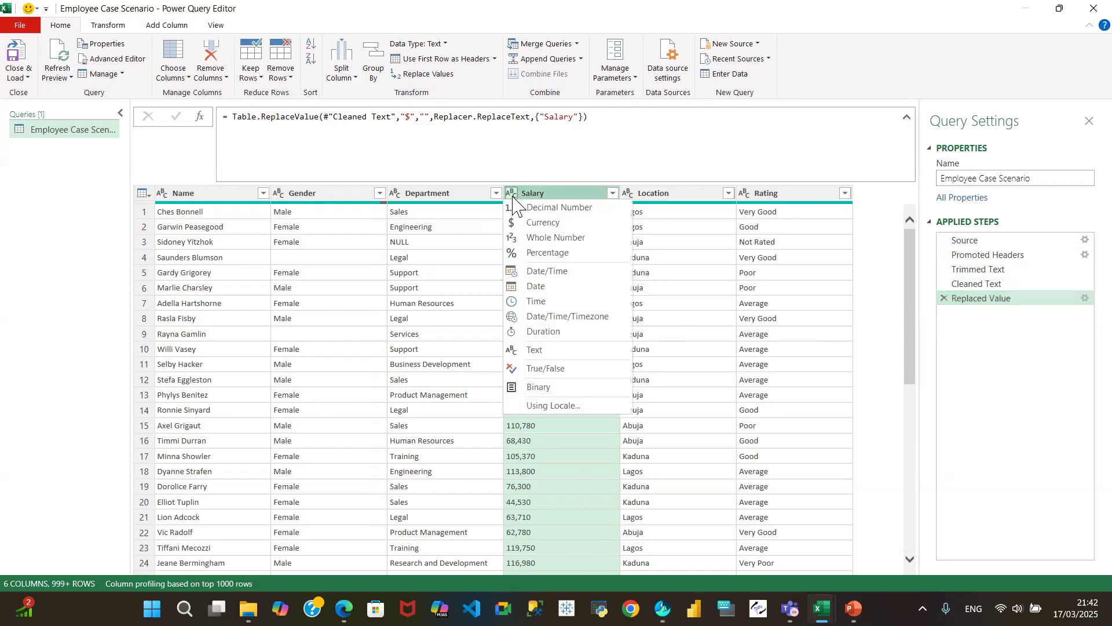
left_click(540, 224)
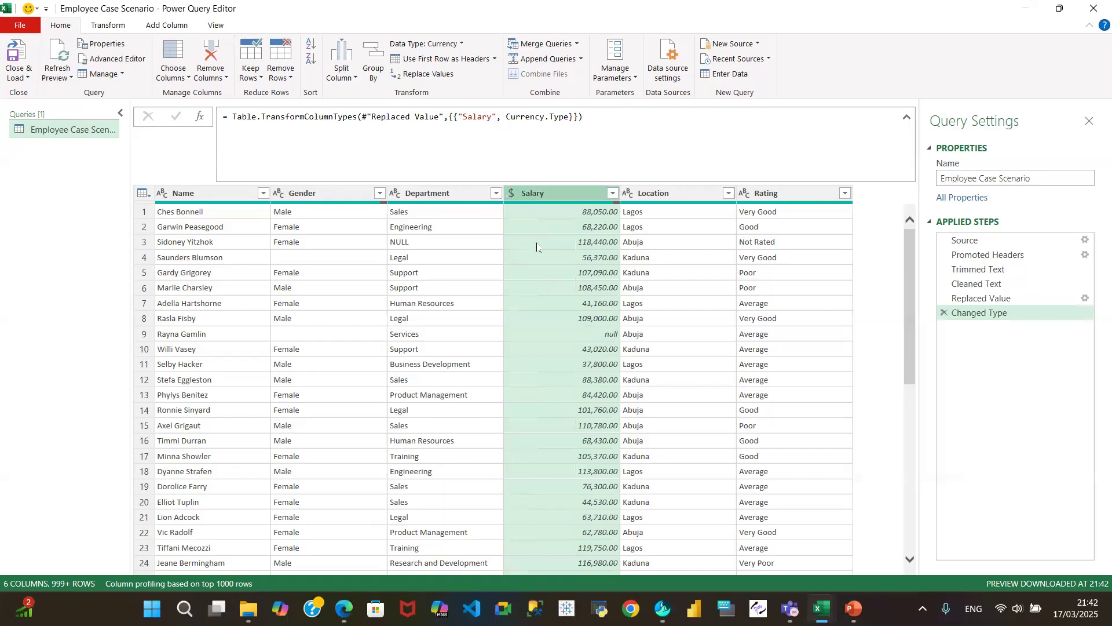
- Try the Decimal Number type on the Salary column and switch it back to Currency, replacing the current conversion each time
left_click(511, 195)
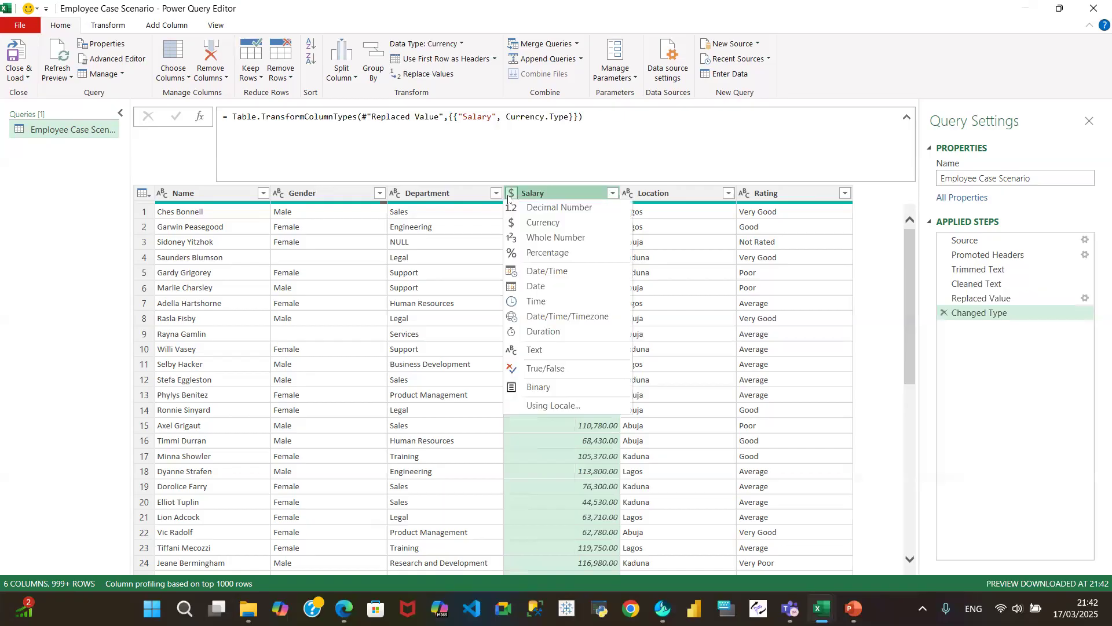
left_click(550, 209)
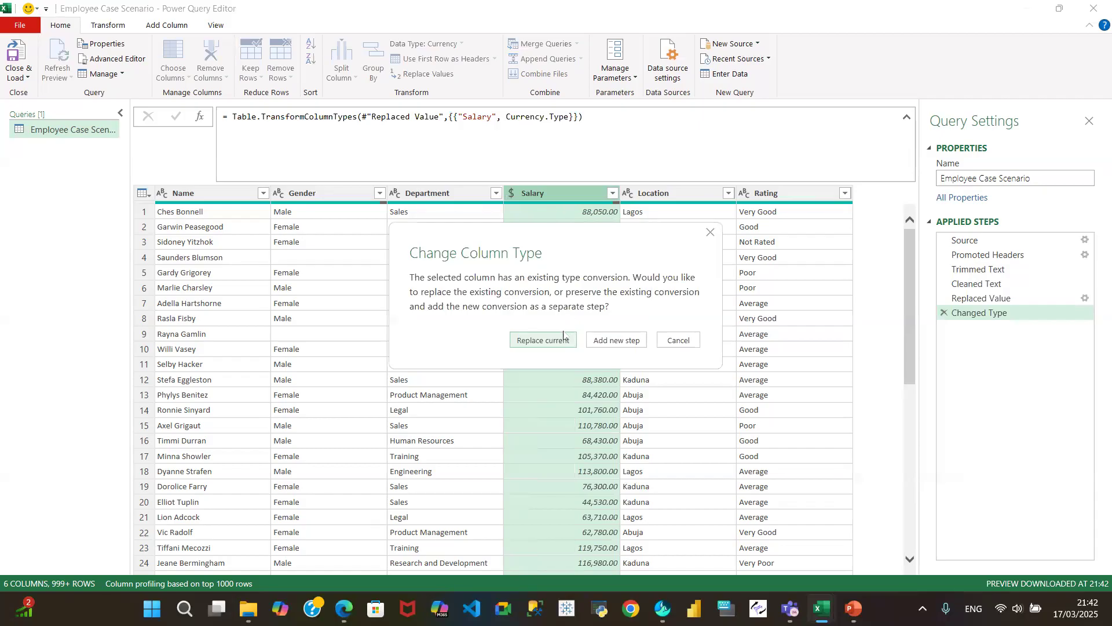
left_click(557, 342)
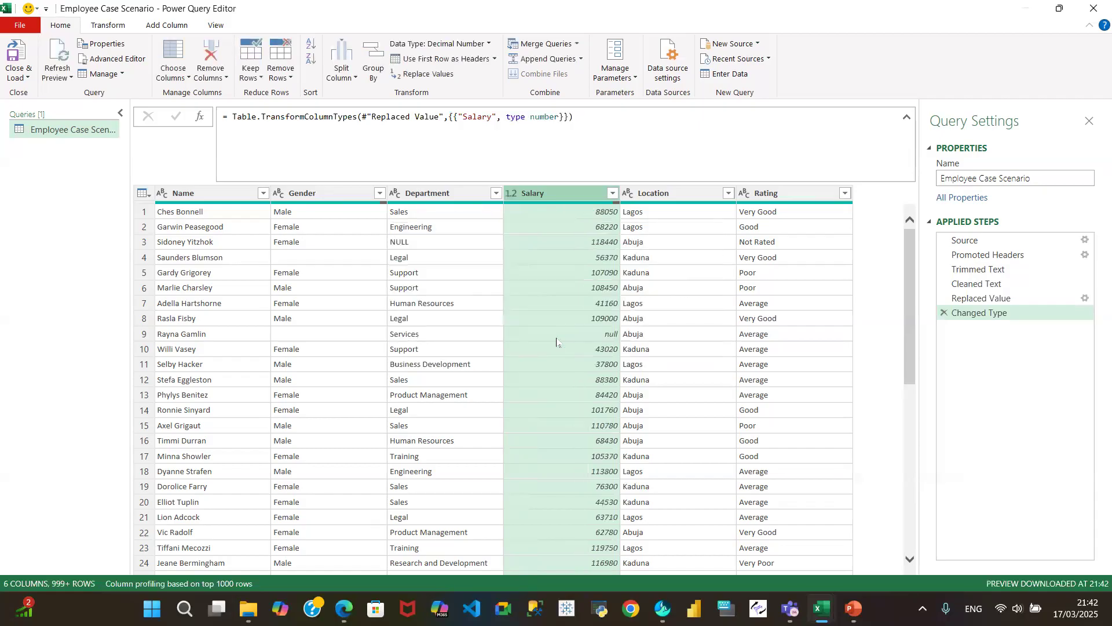
left_click(510, 193)
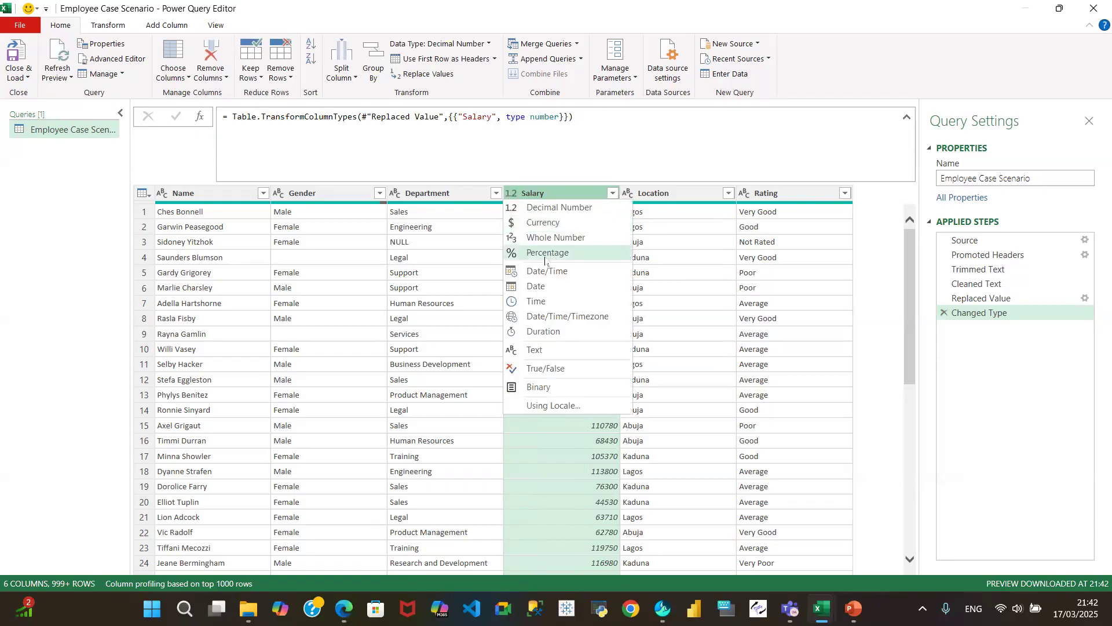
left_click(544, 224)
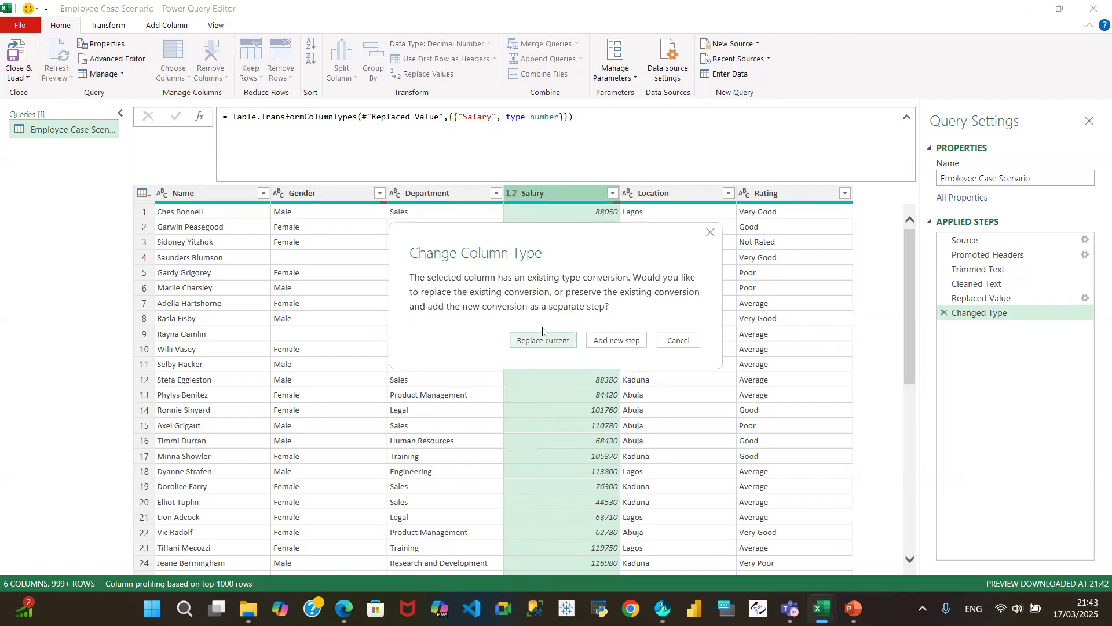
left_click(544, 339)
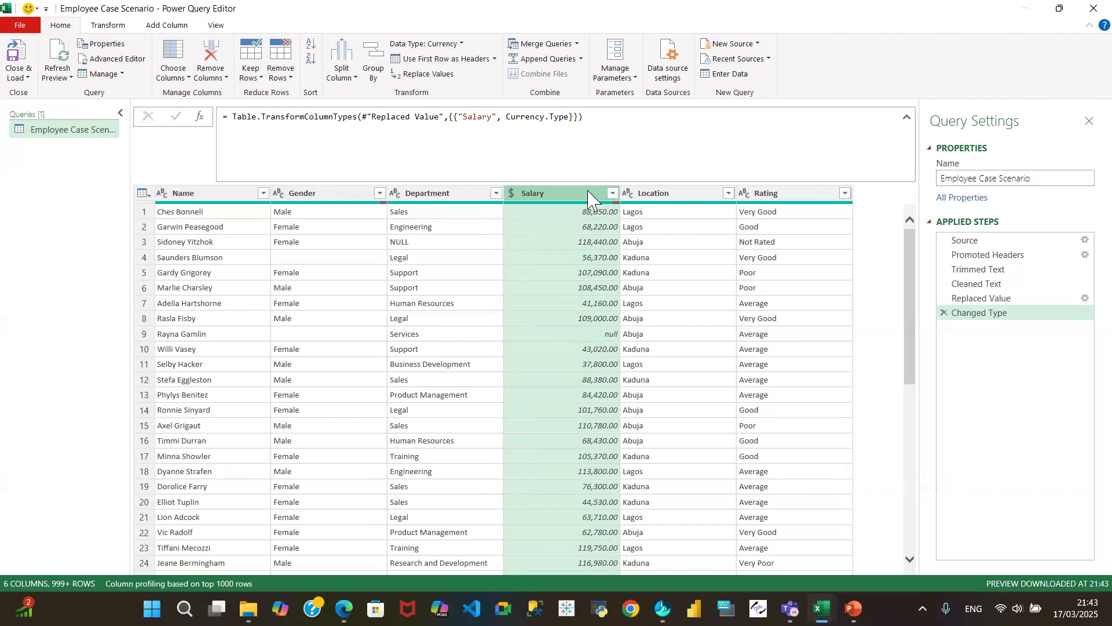
- Load the complete list of distinct Name values in the column filter and examine them for inconsistencies without applying a filter
left_click(264, 193)
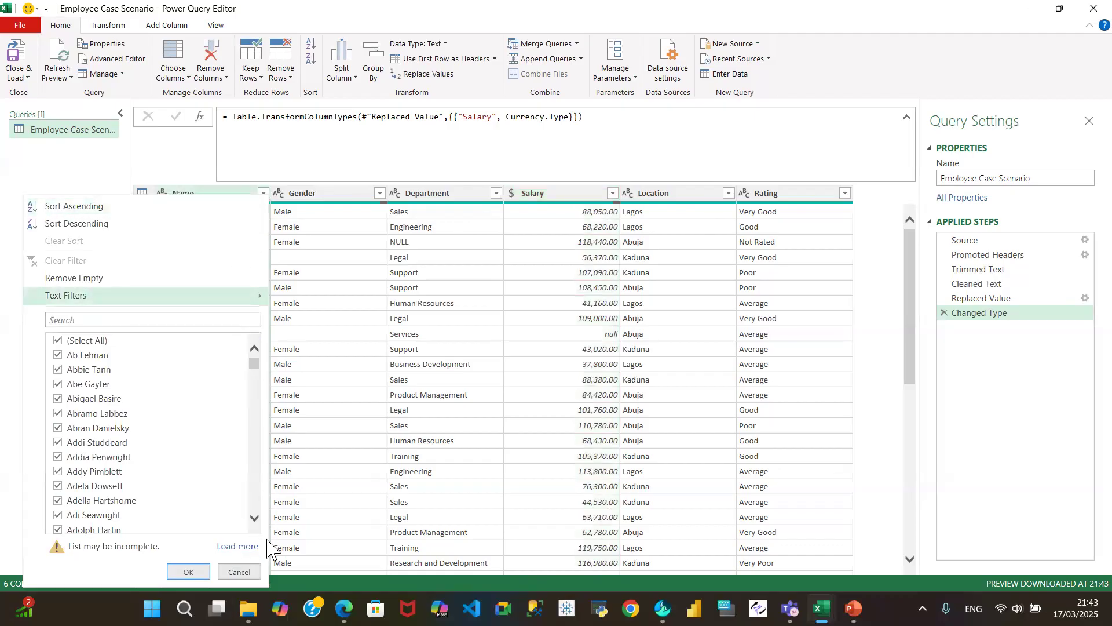
left_click(246, 547)
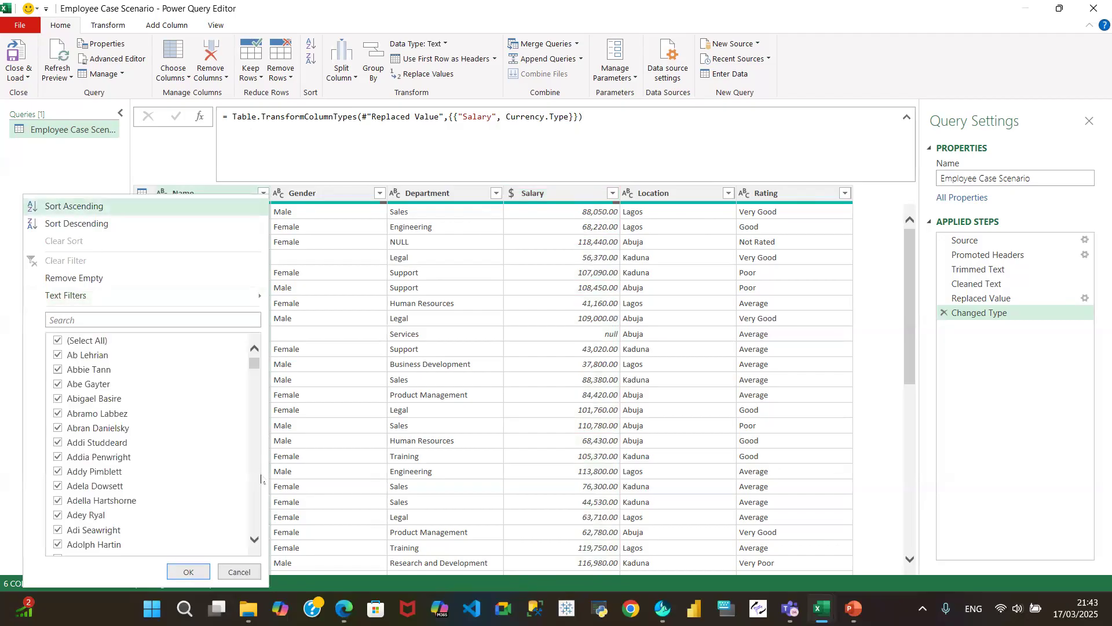
scroll(258, 504, "down", 10)
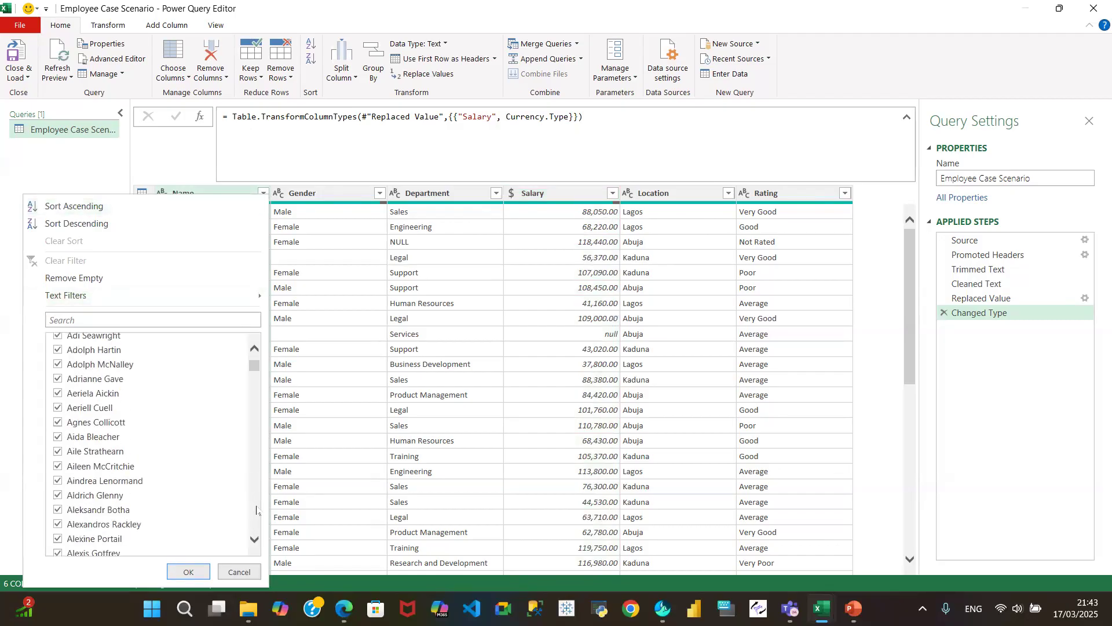
scroll(257, 510, "down", 20)
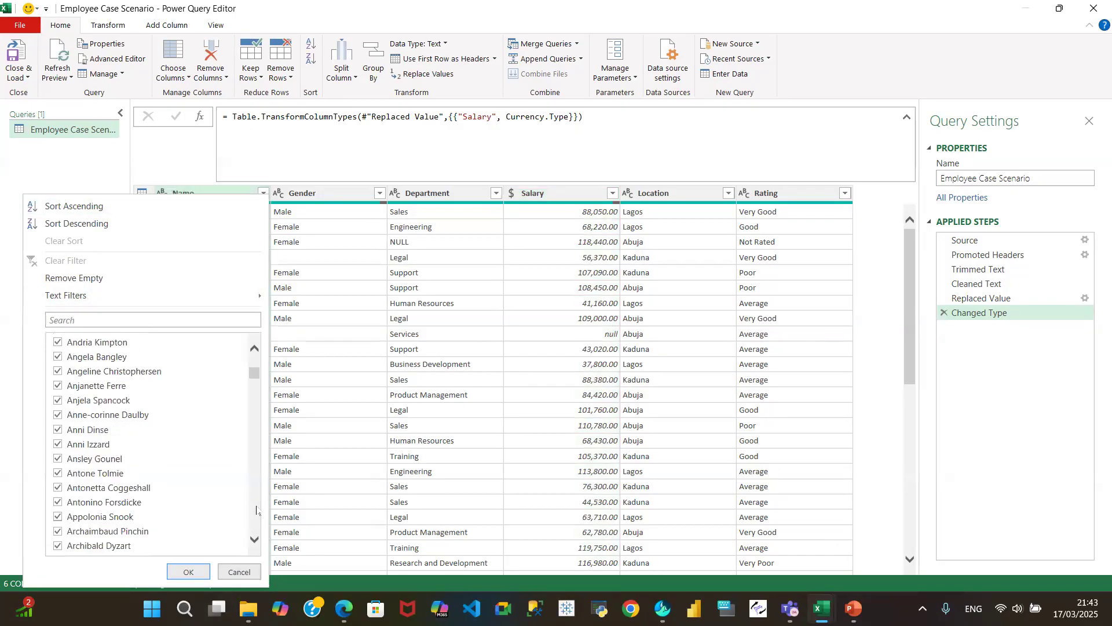
scroll(257, 512, "down", 20)
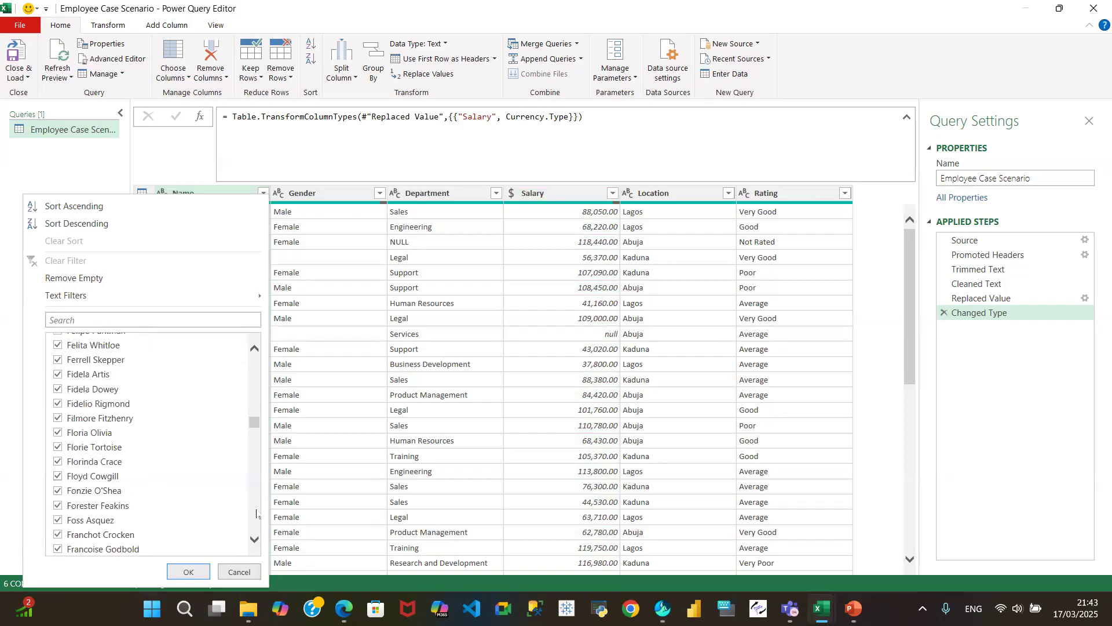
scroll(256, 529, "down", 20)
scroll(255, 529, "down", 20)
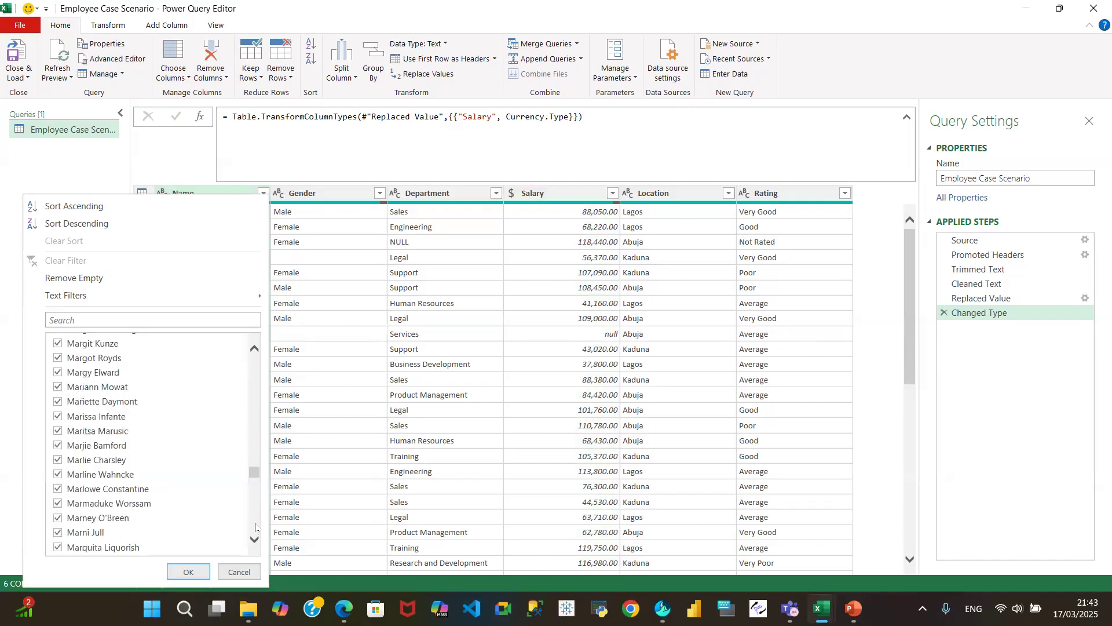
left_click(239, 573)
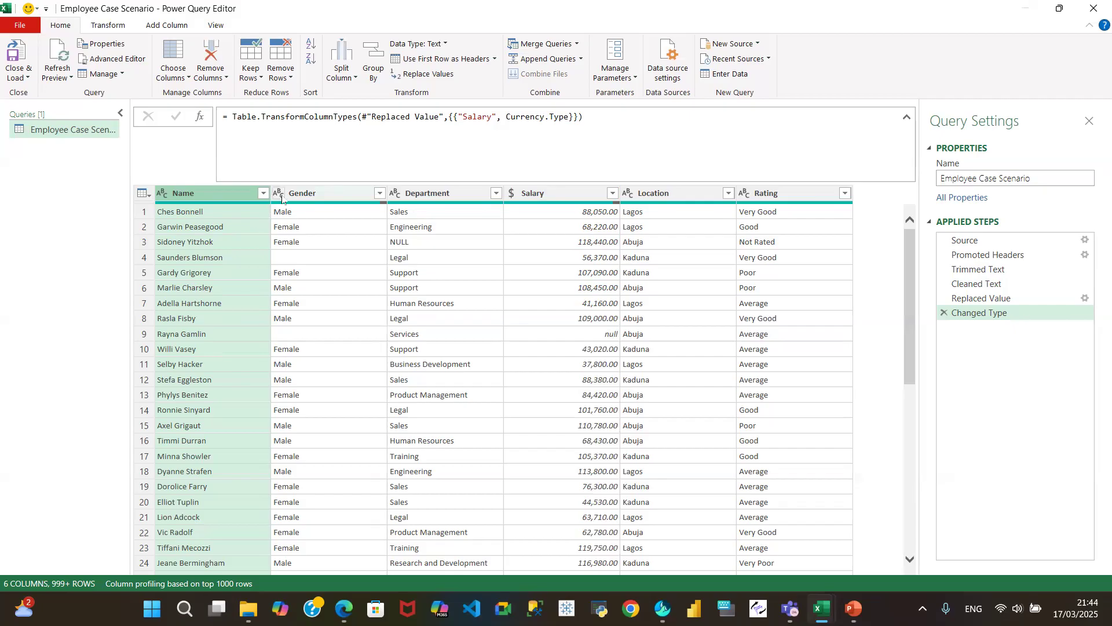
- Load all distinct Gender values in the column filter and check them for blanks or inconsistent entries, leaving the column unfiltered
left_click(380, 193)
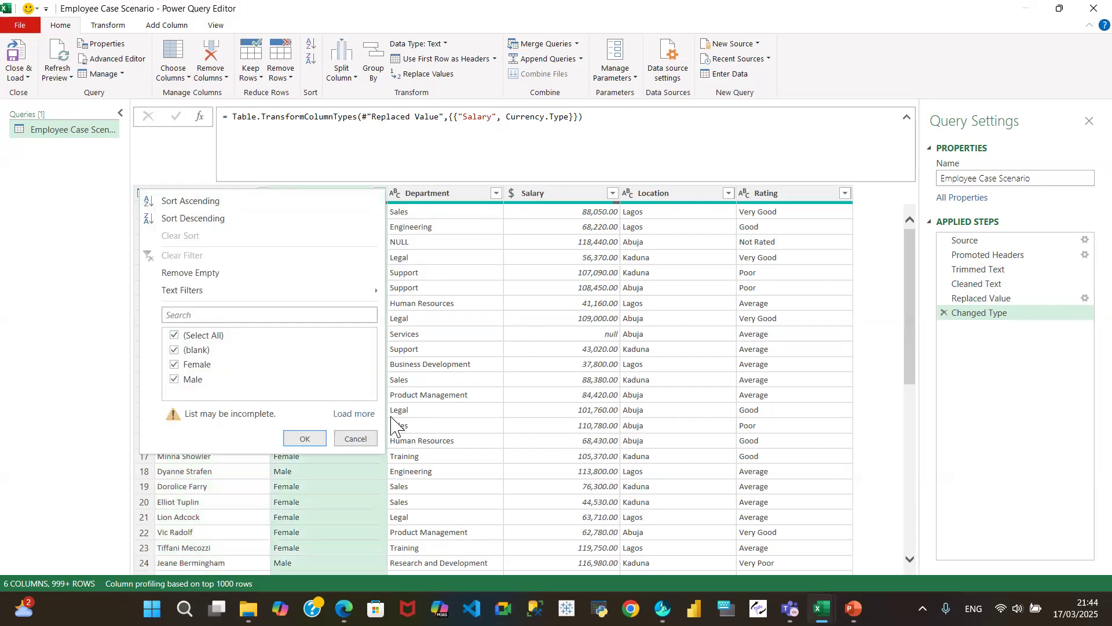
left_click(360, 413)
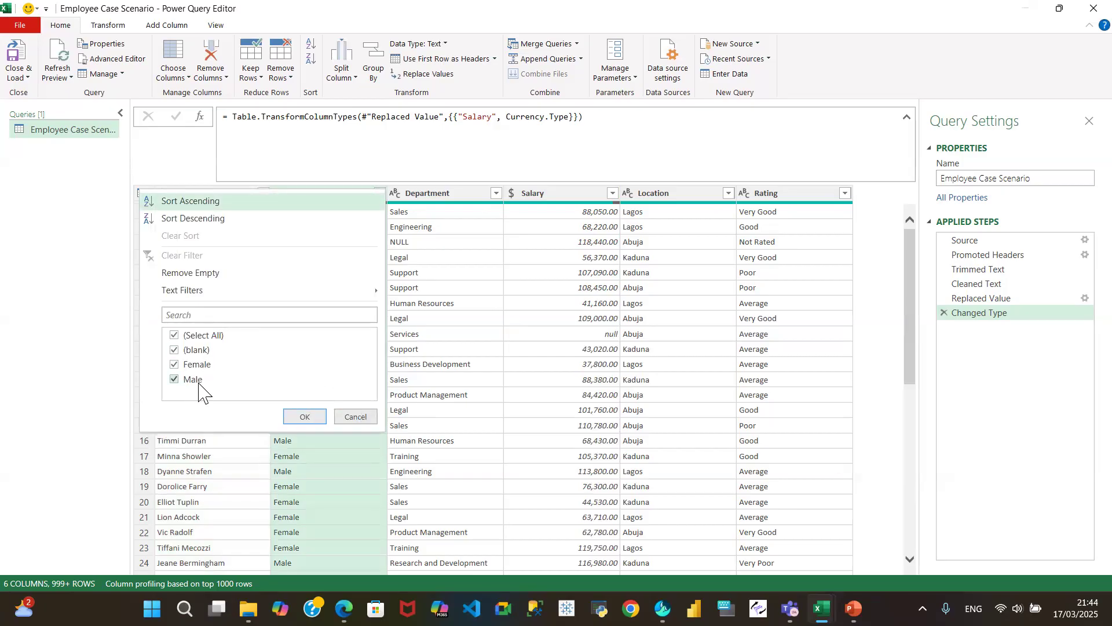
left_click(353, 417)
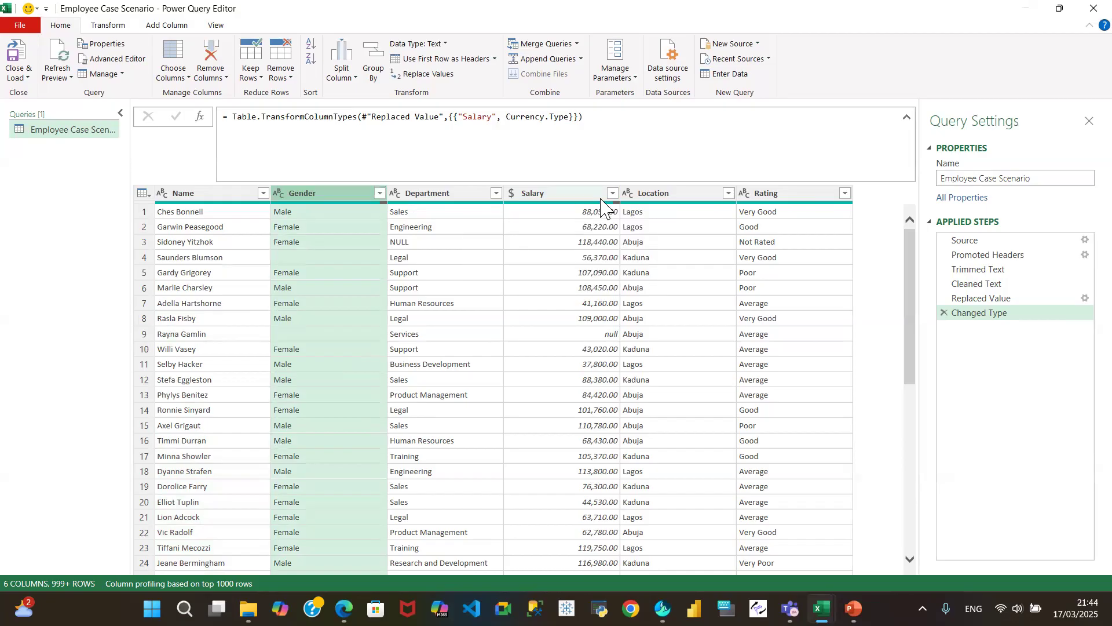
- Replace the blank values in the Gender column with Undisclosed
right_click(328, 197)
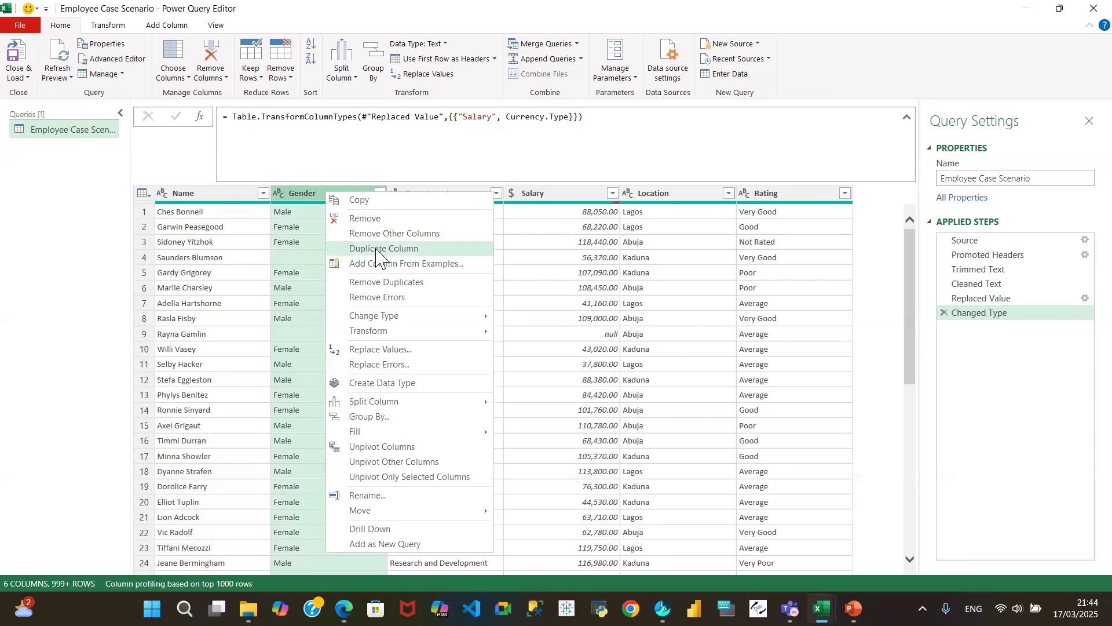
left_click(383, 348)
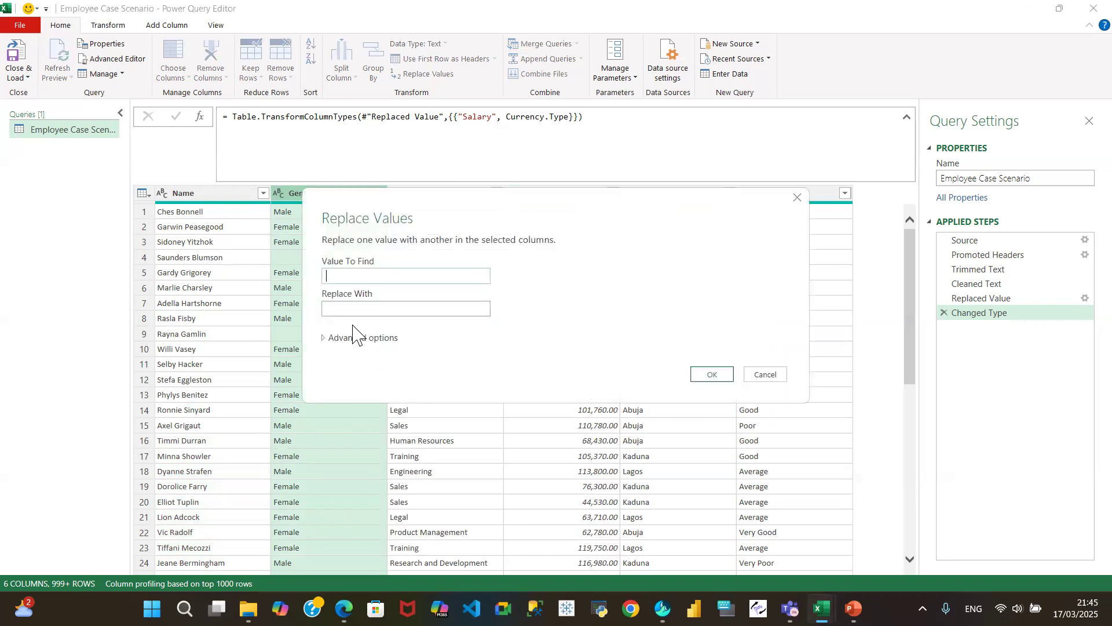
left_click(345, 275)
left_click(344, 308)
type("Undisclosed")
left_click(711, 374)
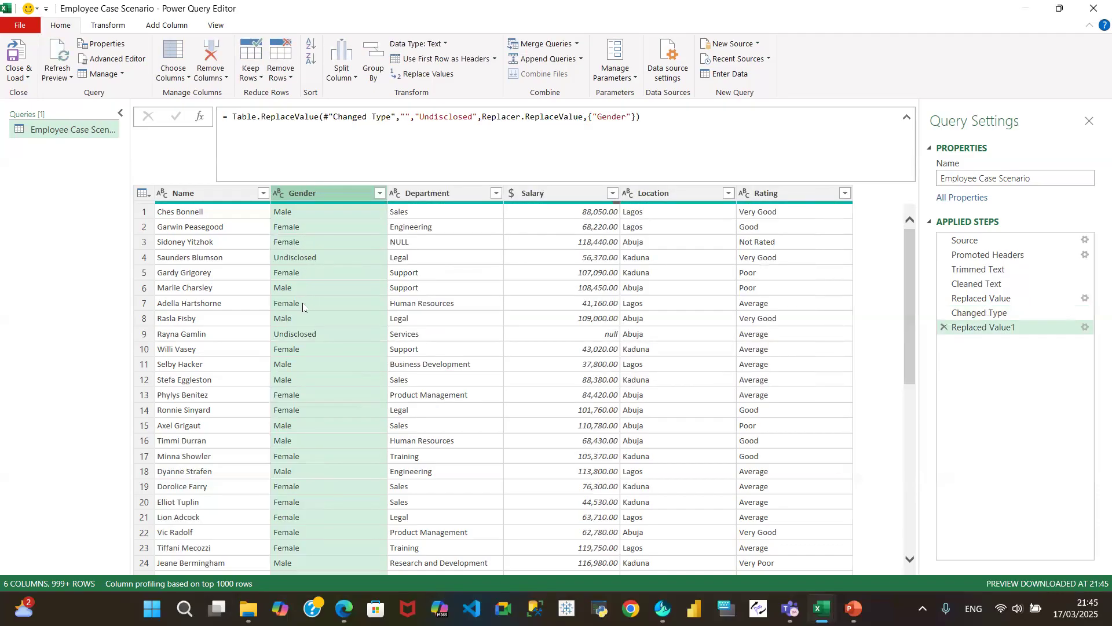
- Recheck the full list of distinct Gender values after the replacement without applying a filter
left_click(379, 194)
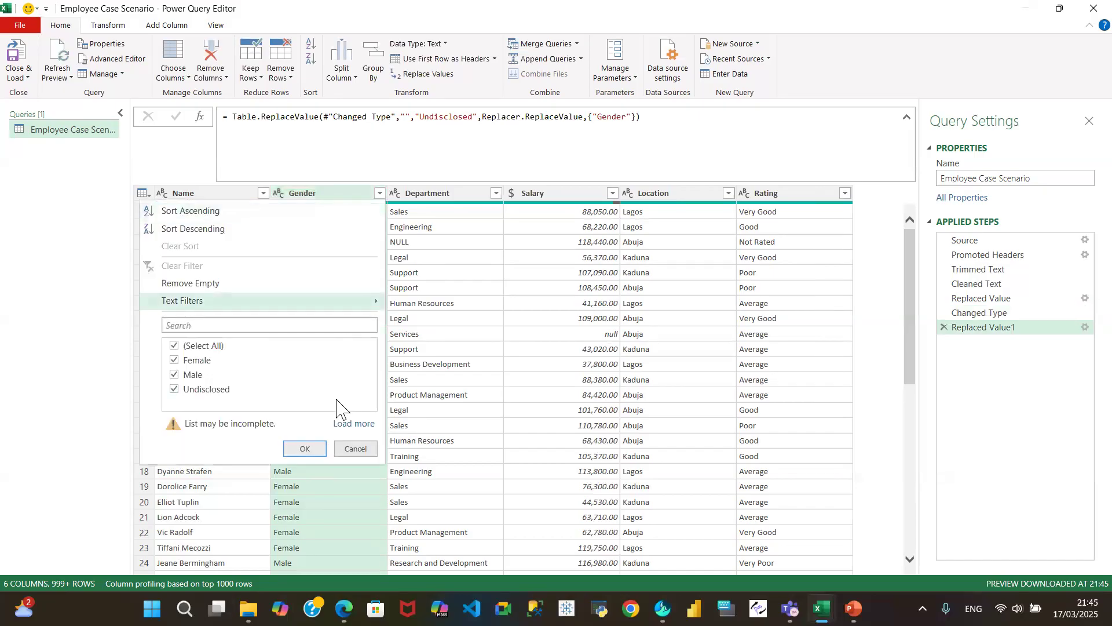
left_click(356, 424)
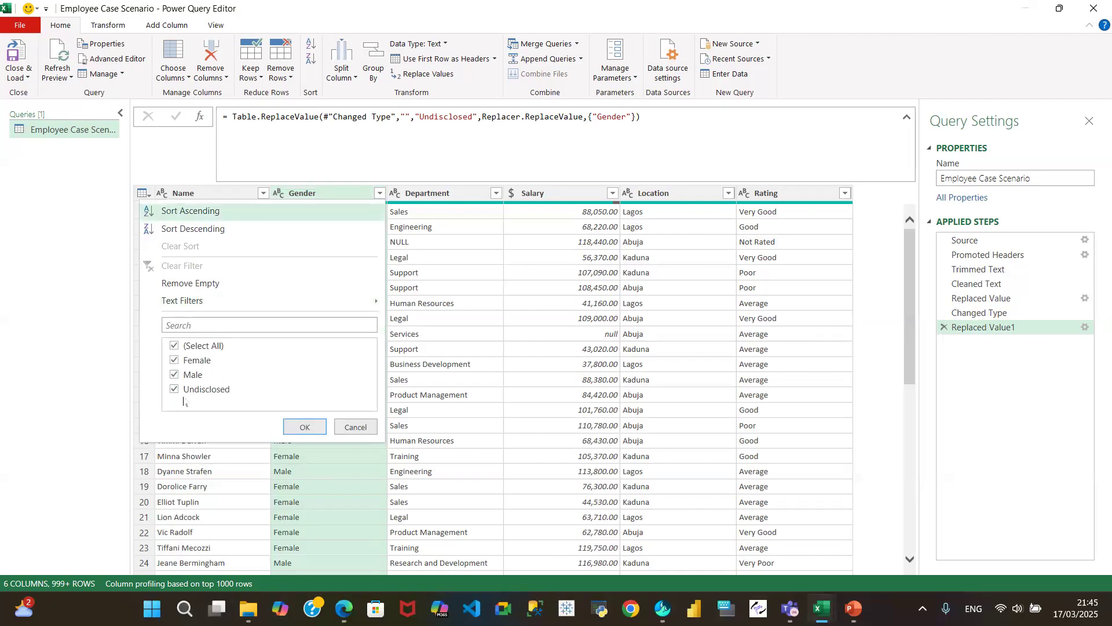
left_click(354, 428)
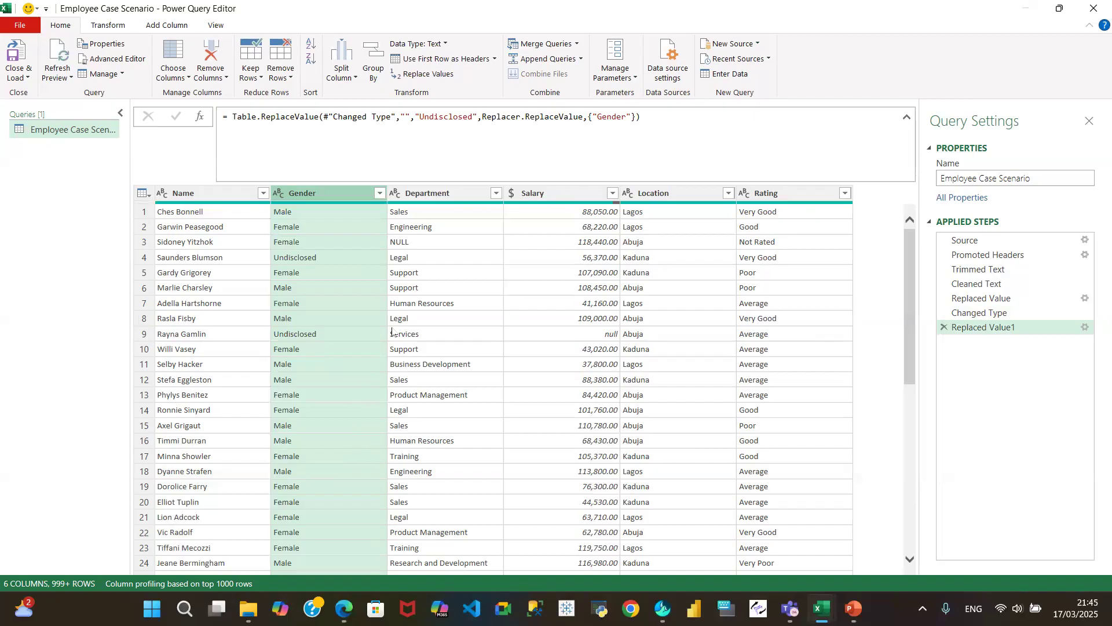
- Load the complete list of distinct Department values and check it for missing or inconsistent entries, leaving the column unfiltered
left_click(496, 193)
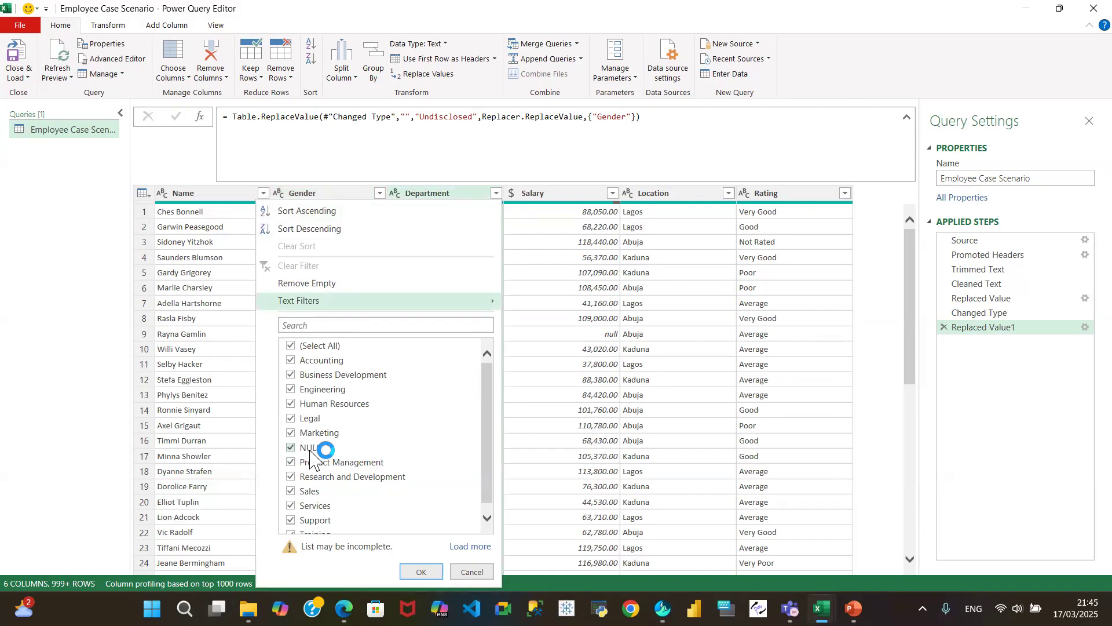
left_click(462, 548)
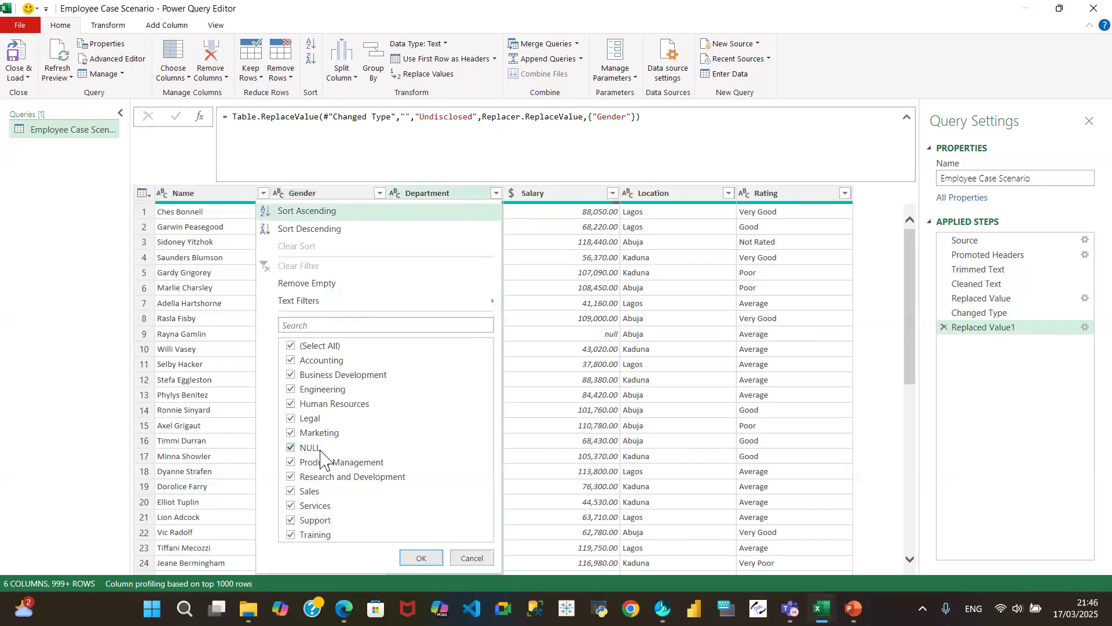
left_click(472, 558)
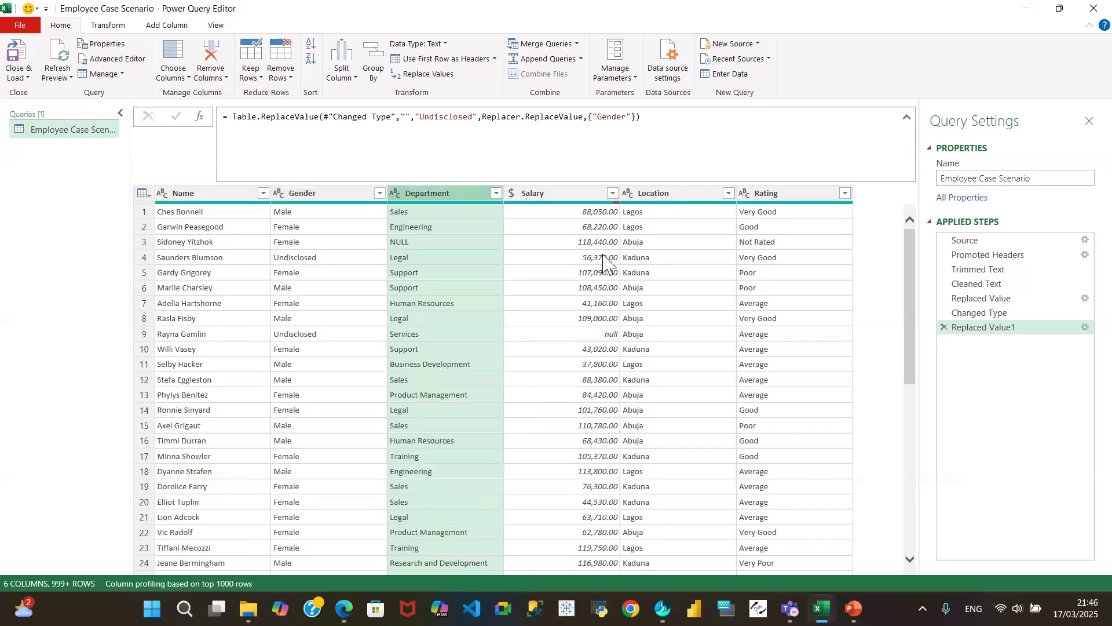
- Load the full list of distinct Salary values in the column filter and check it for missing entries without filtering
left_click(613, 193)
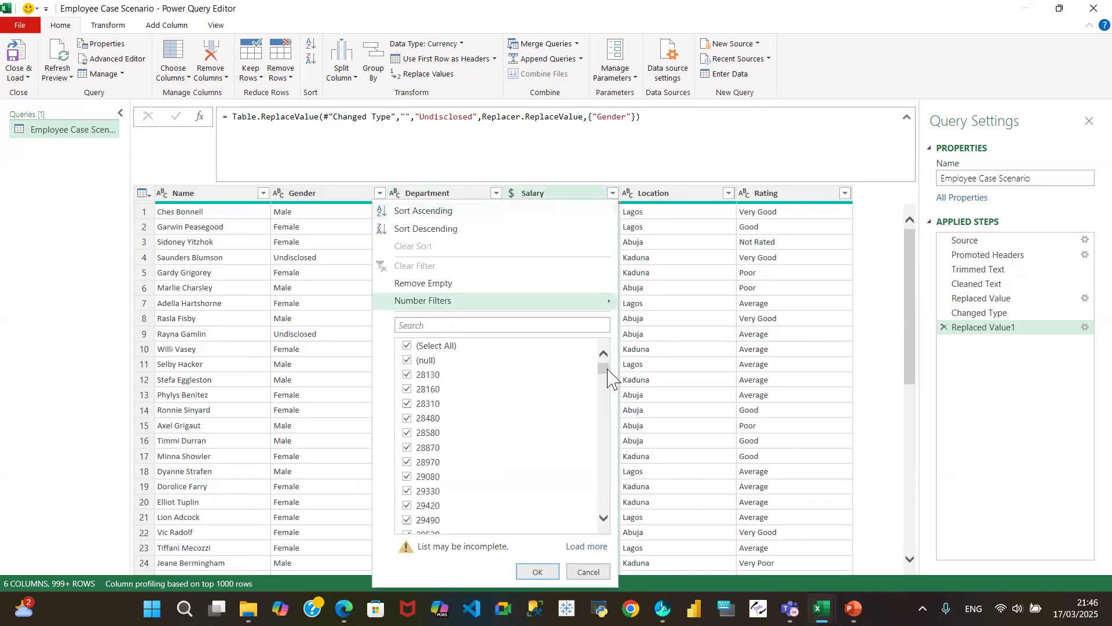
left_click(592, 547)
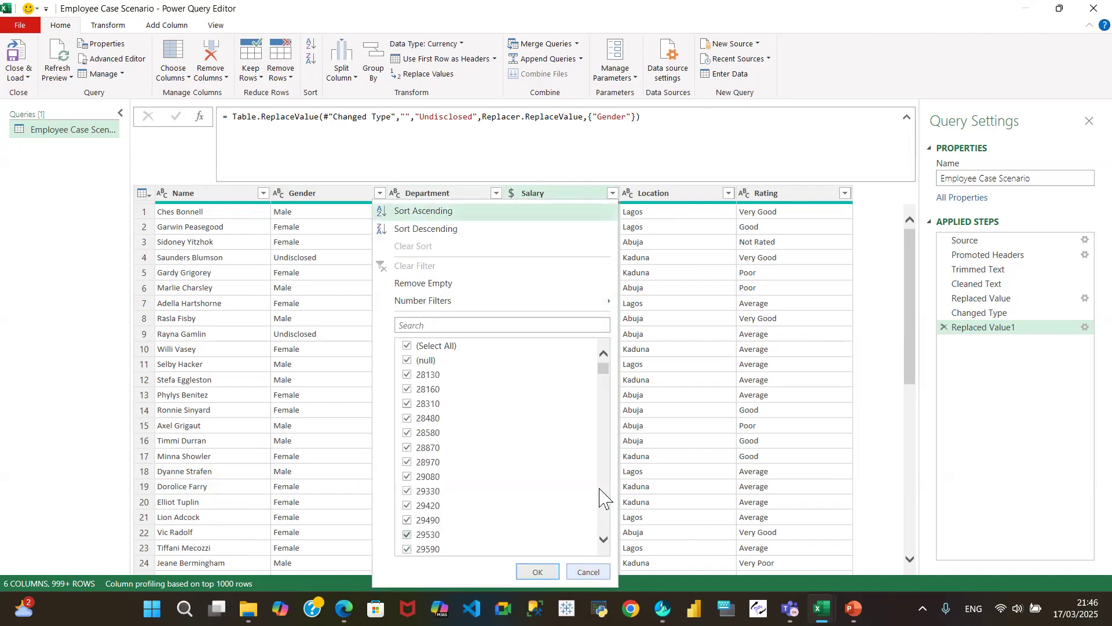
left_click(603, 508)
scroll(603, 508, "down", 10)
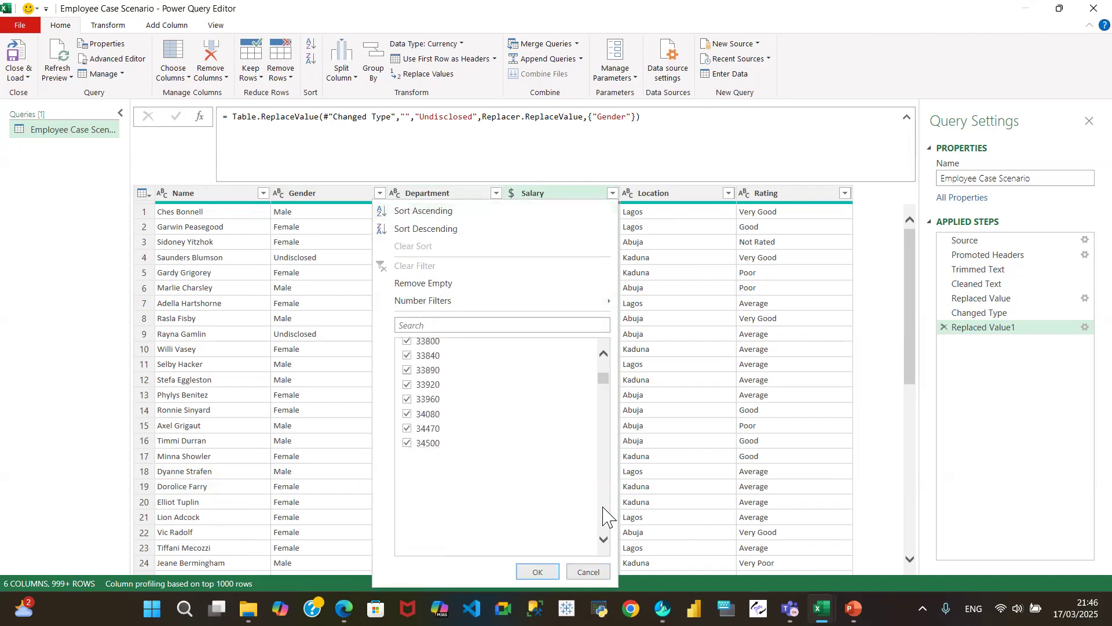
left_click(587, 572)
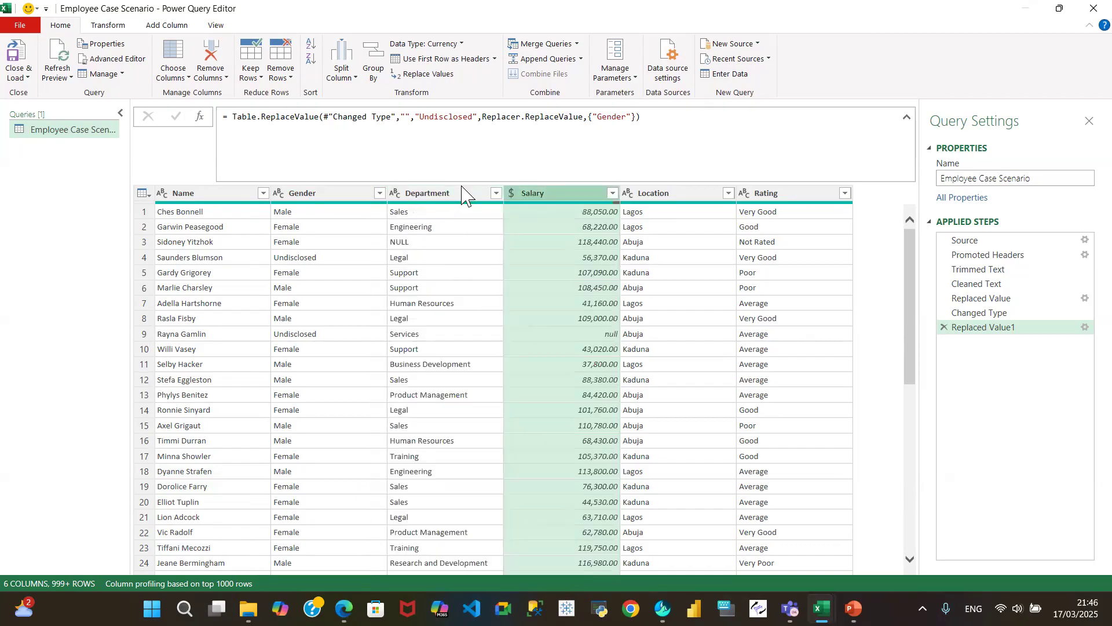
- Filter the Department column to exclude the rows whose value is NULL
left_click(496, 193)
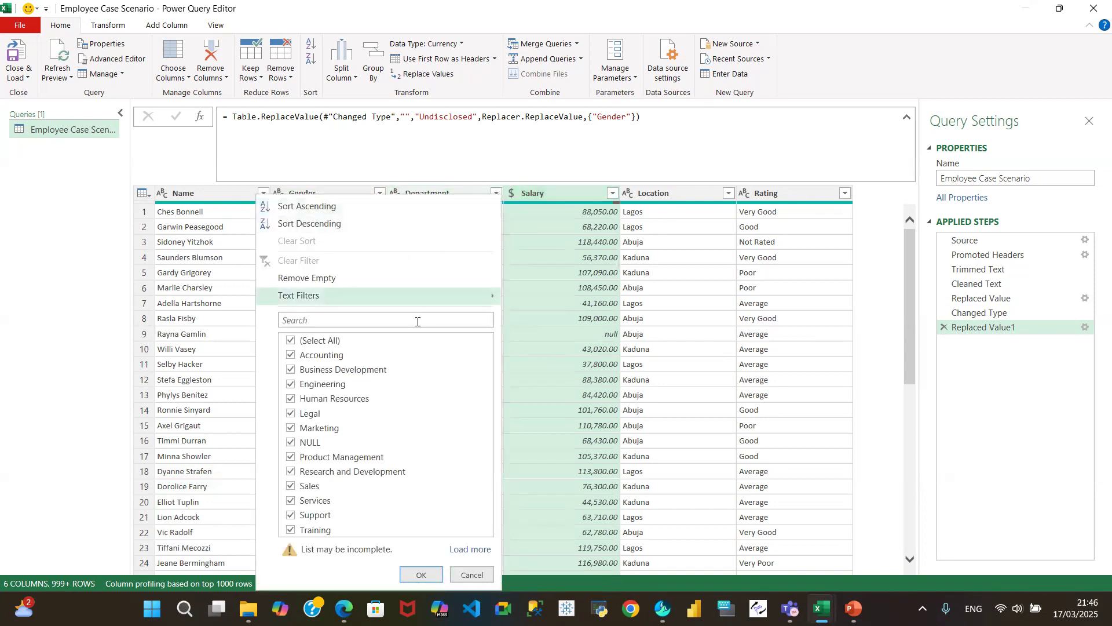
left_click(291, 443)
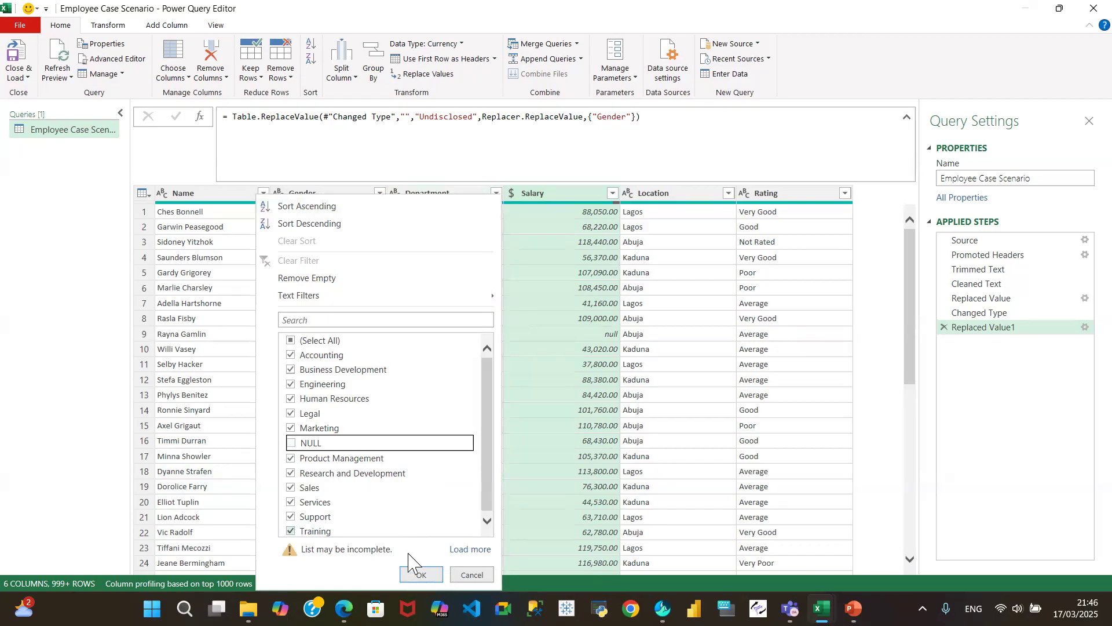
left_click(420, 575)
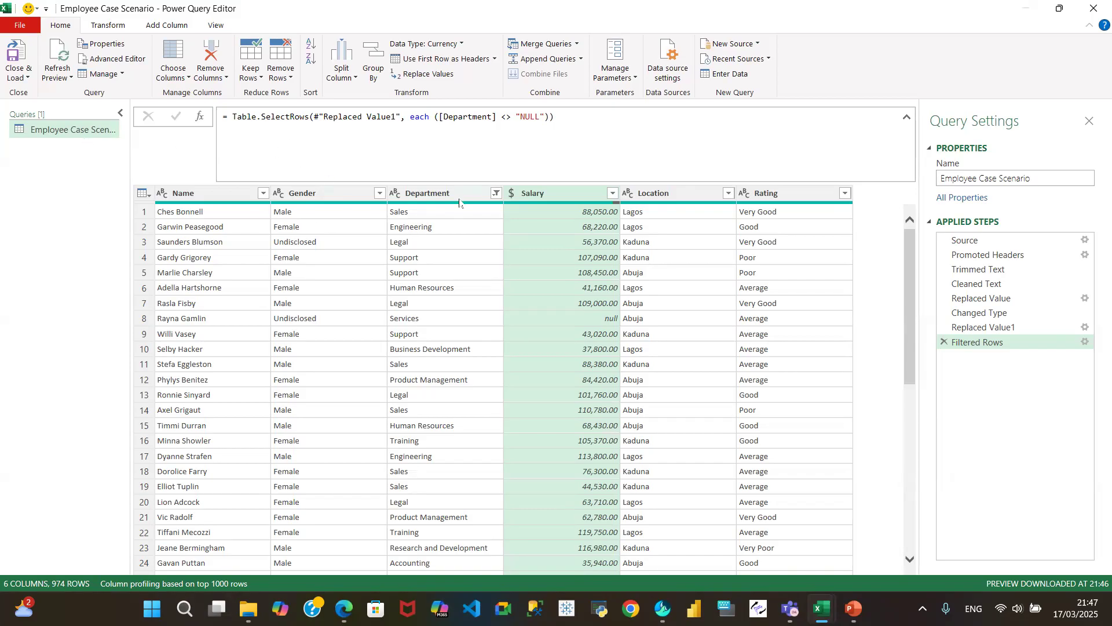
- Filter the Salary column to exclude the rows with null values
left_click(613, 194)
left_click(422, 361)
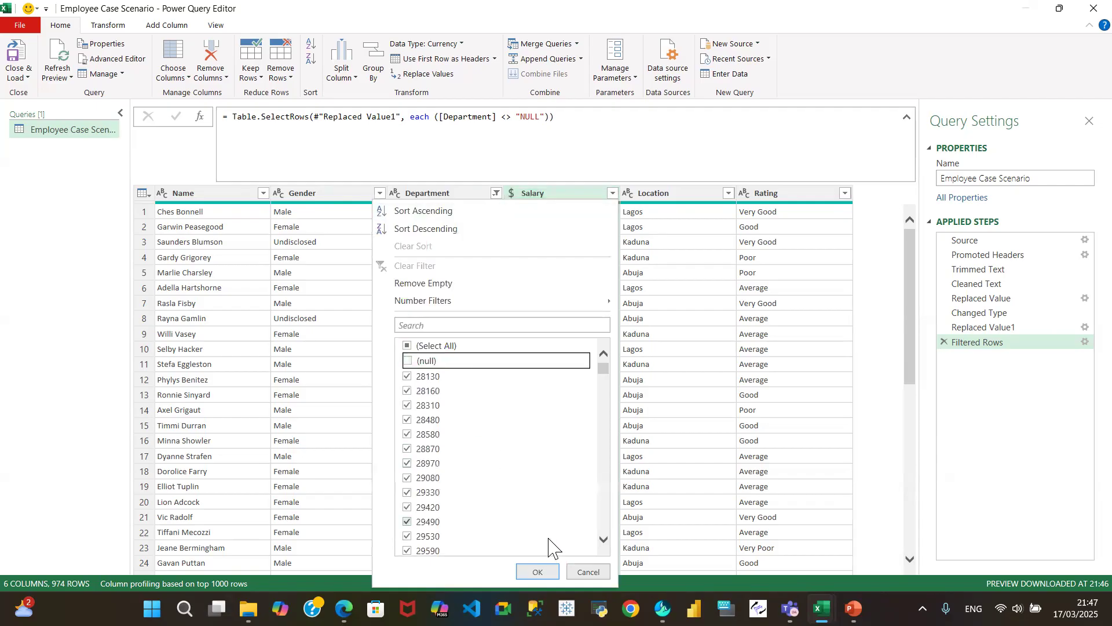
left_click(538, 572)
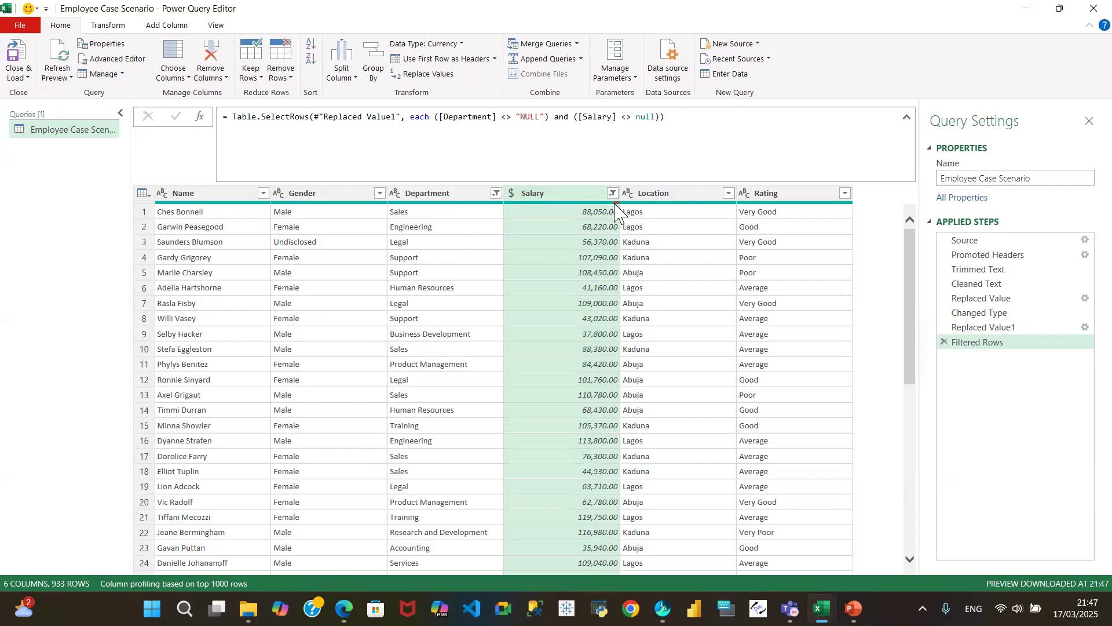
- Check the Salary column's quality summary and review its filter values from lowest to highest, leaving the existing filter as it is
mouse_move(617, 204)
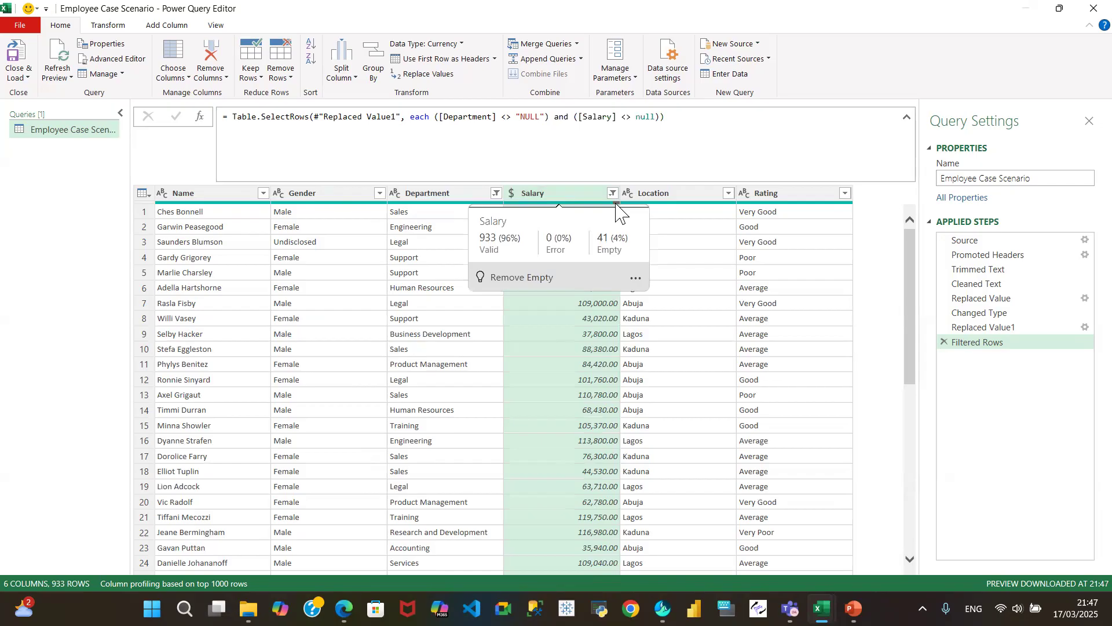
left_click(613, 194)
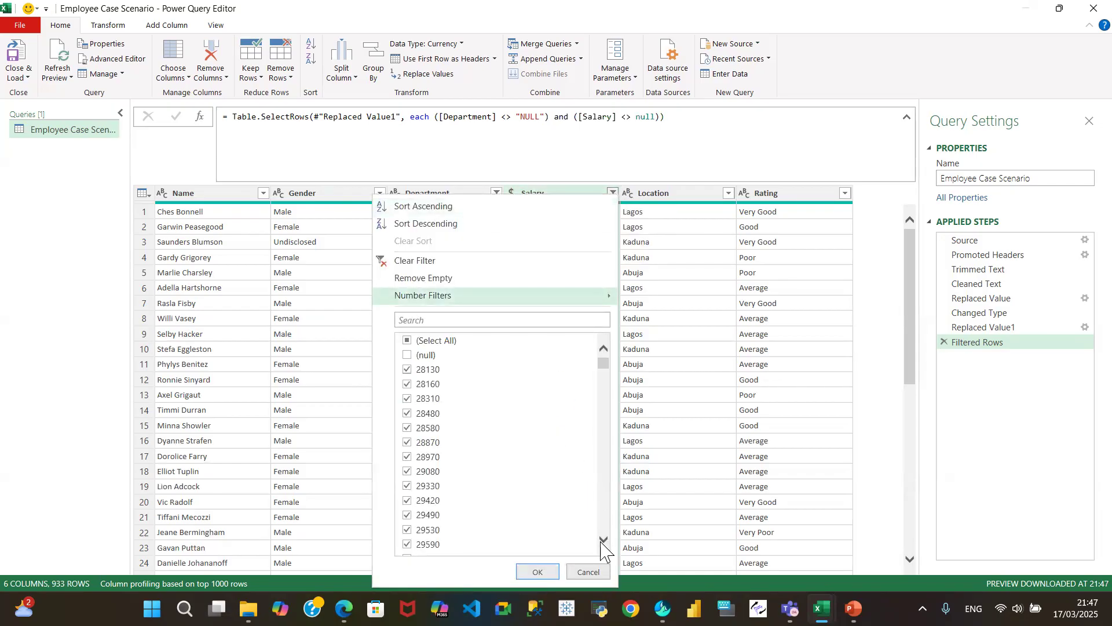
scroll(606, 536, "down", 5)
scroll(609, 531, "down", 15)
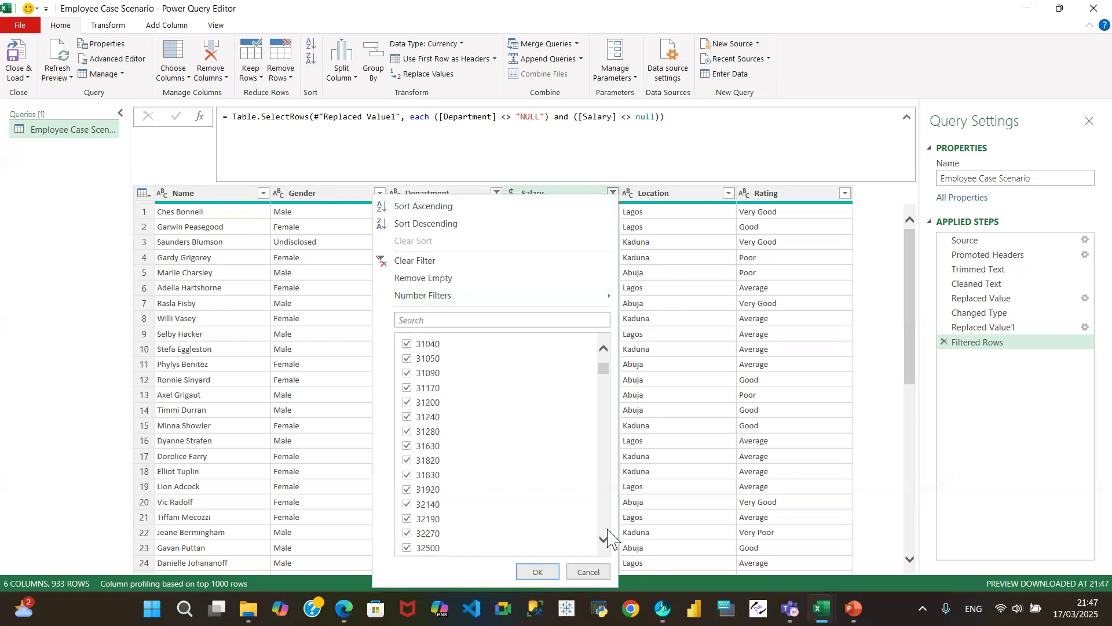
scroll(607, 527, "down", 8)
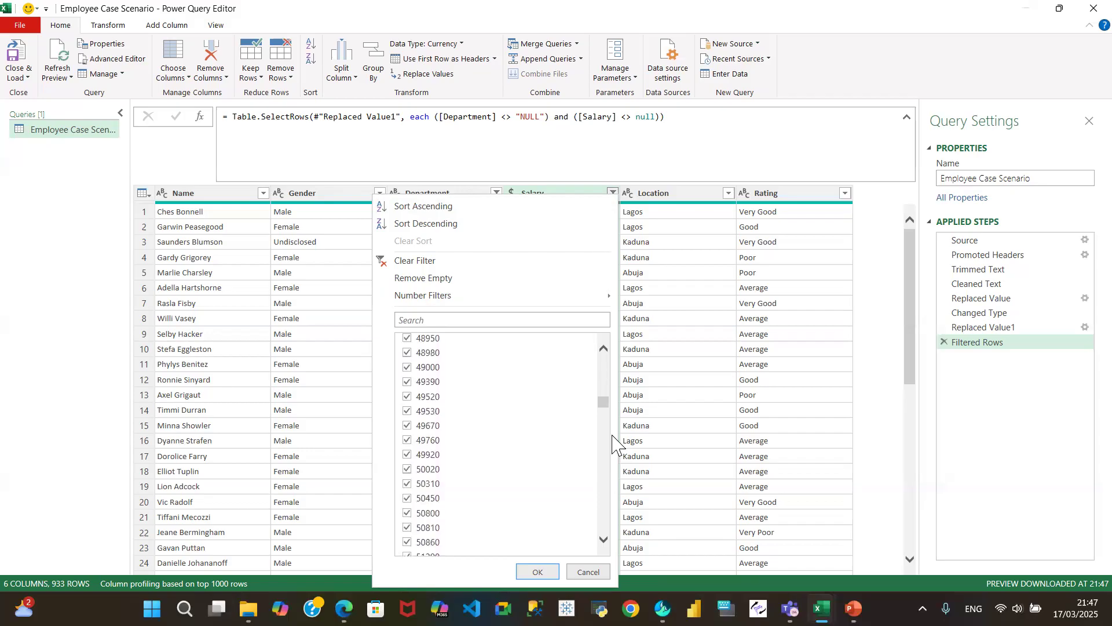
left_click_drag(603, 402, 604, 532)
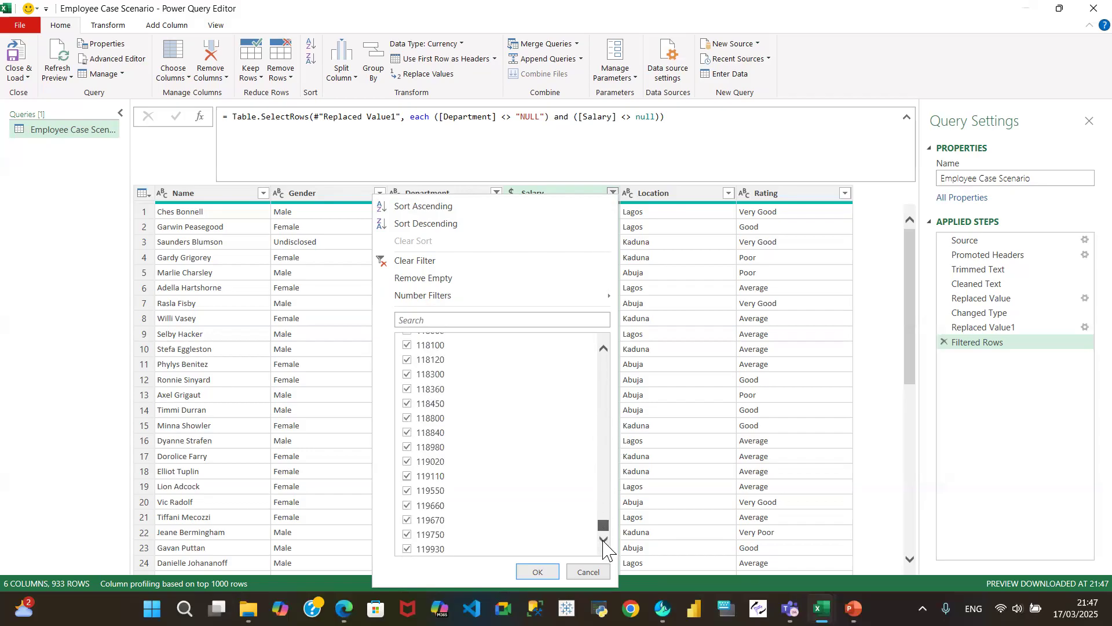
left_click(602, 511)
left_click_drag(606, 509, 608, 357)
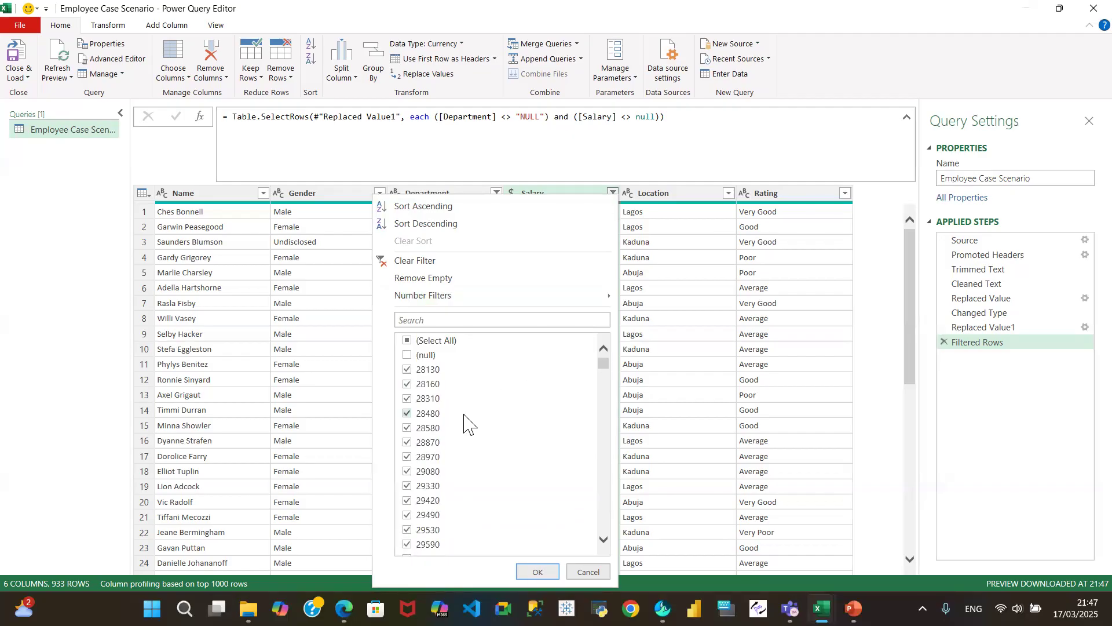
left_click(585, 572)
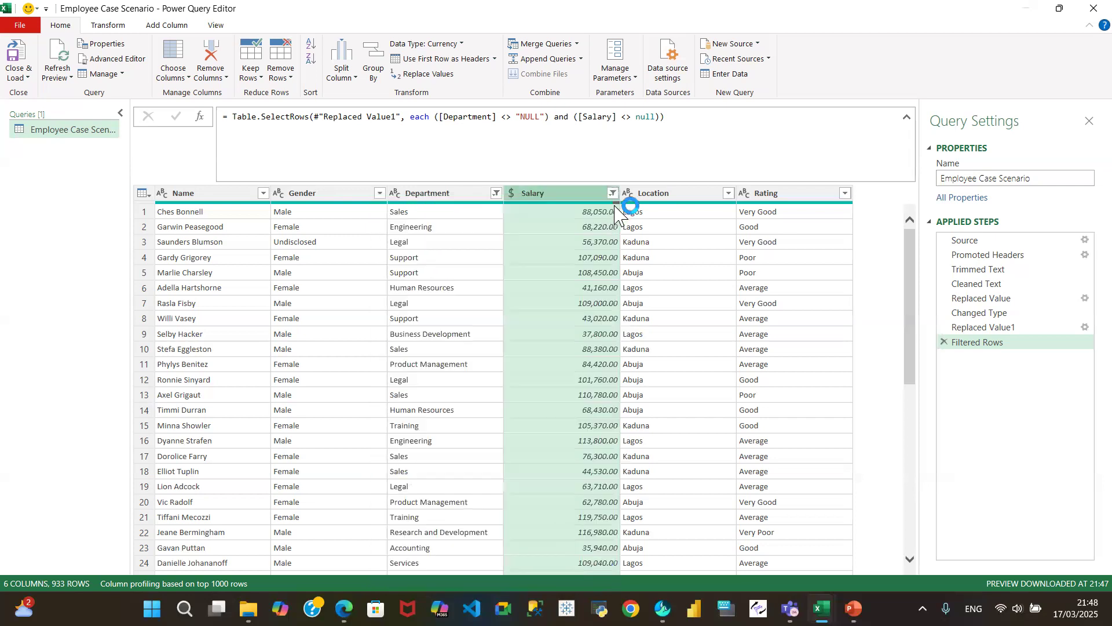
- Toggle the whitespace and monospaced font display options to compare the data preview, restoring both to their original settings
mouse_move(616, 211)
left_click(217, 25)
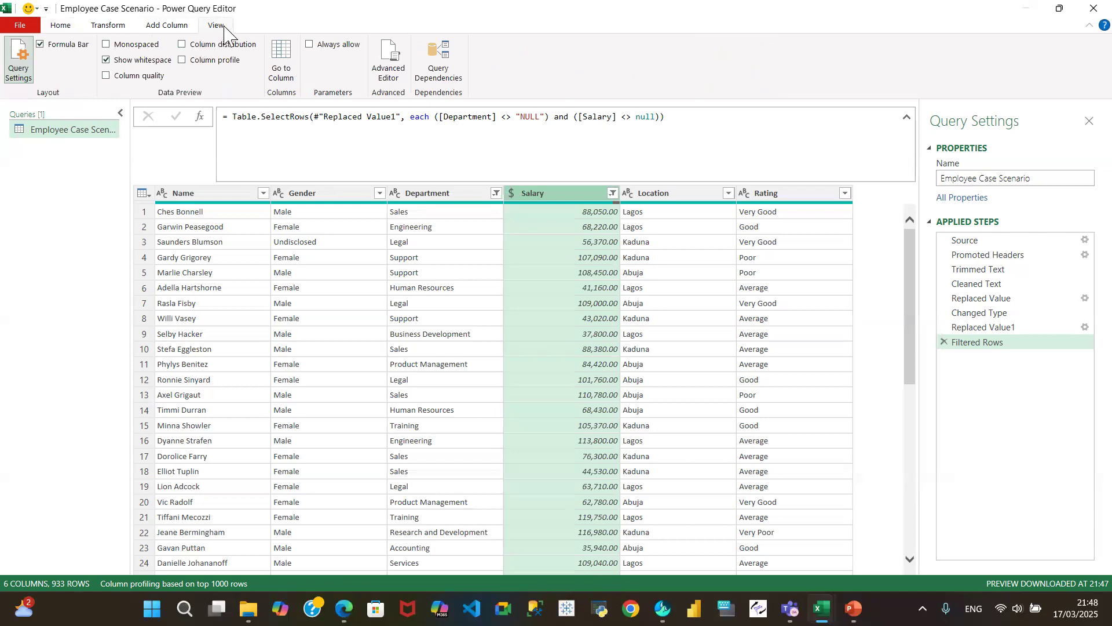
left_click(107, 62)
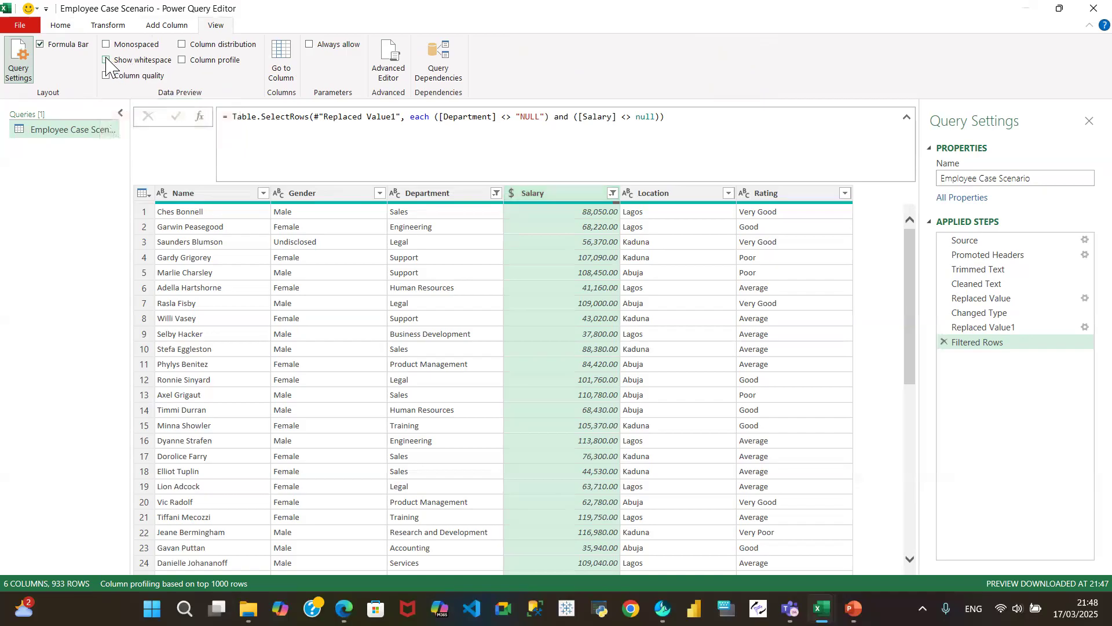
left_click(107, 60)
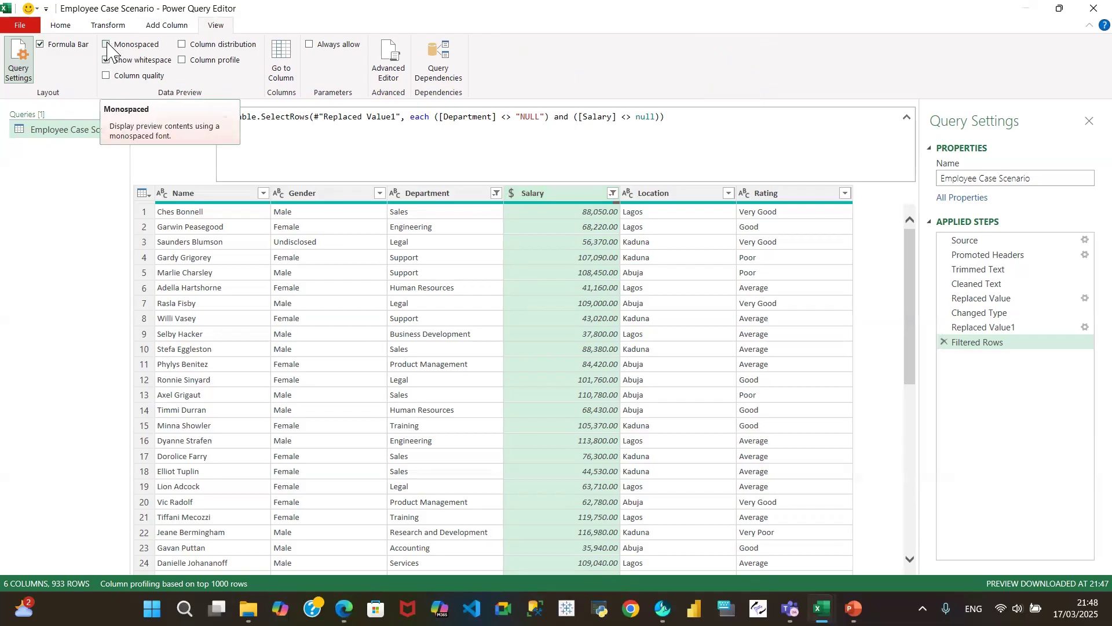
left_click(107, 45)
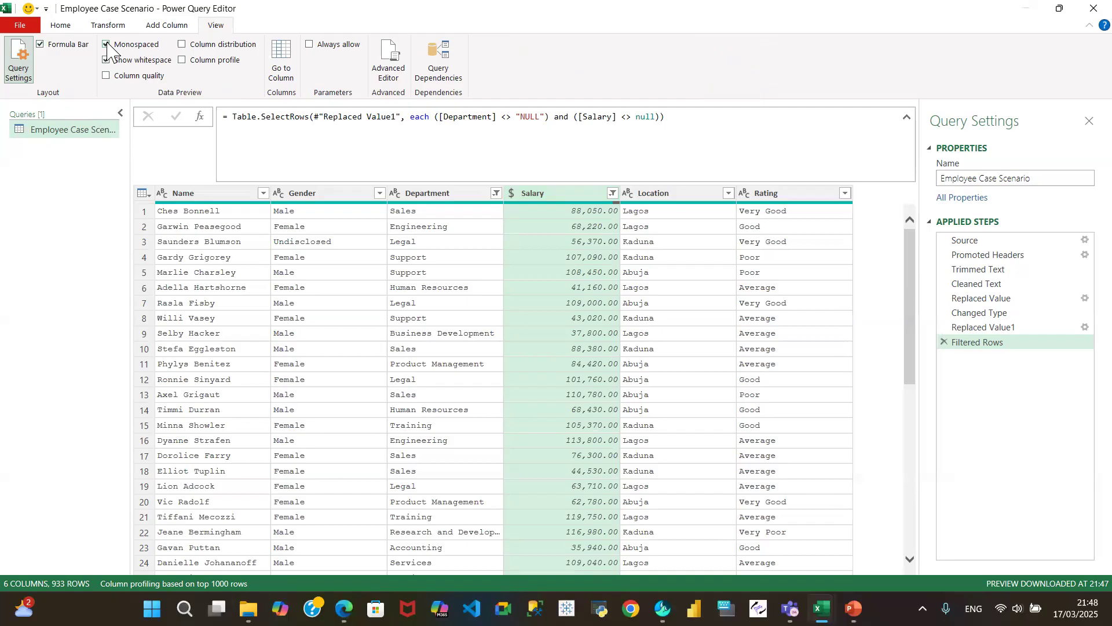
left_click(108, 45)
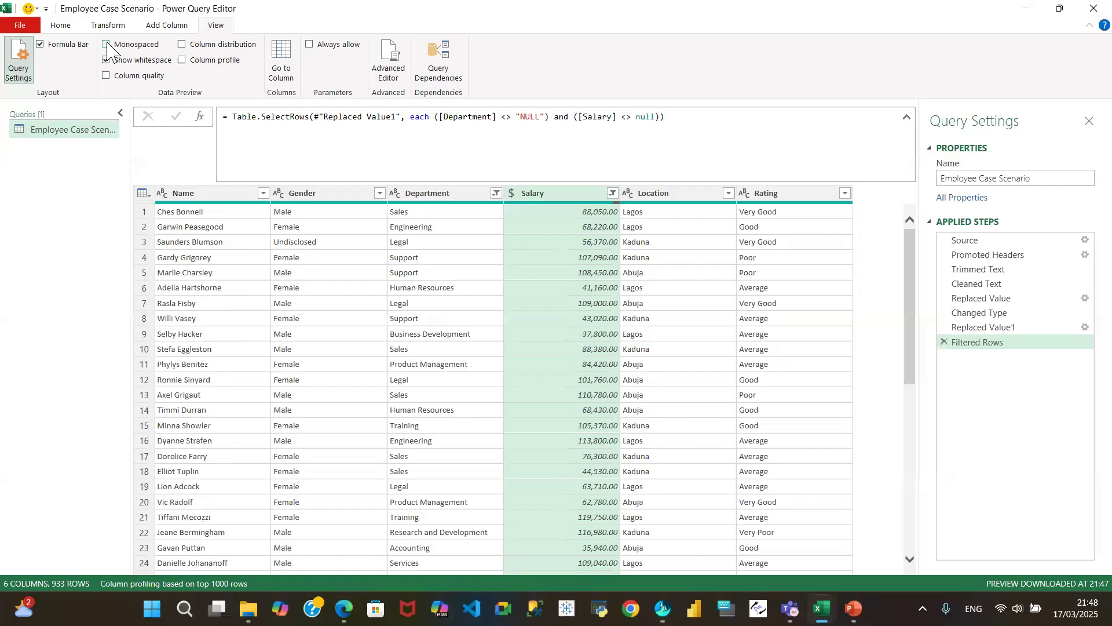
left_click(107, 45)
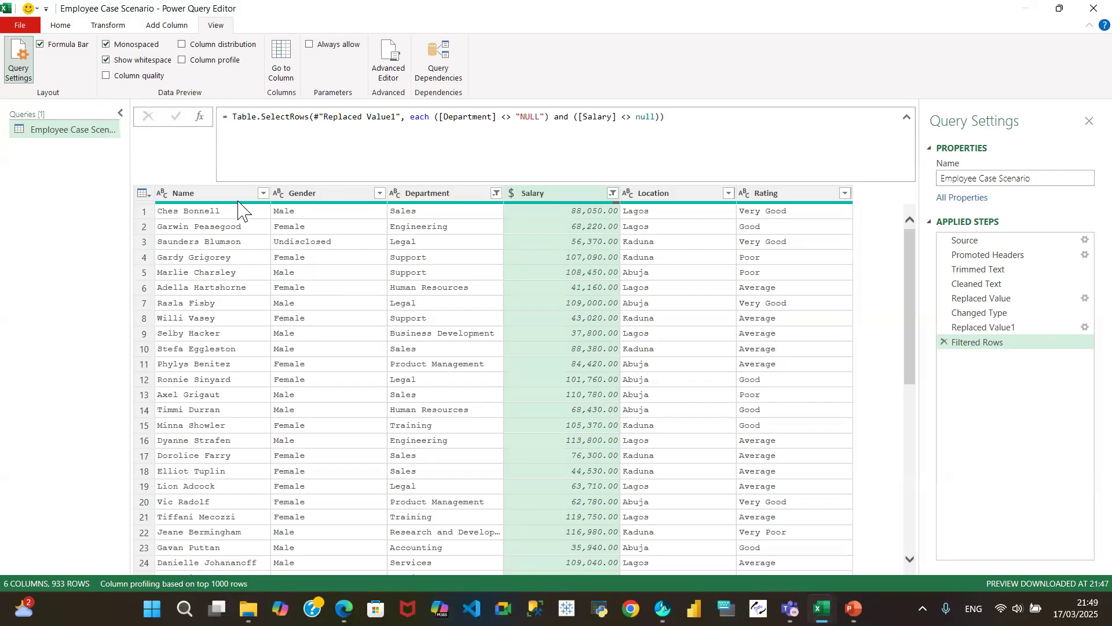
left_click(106, 45)
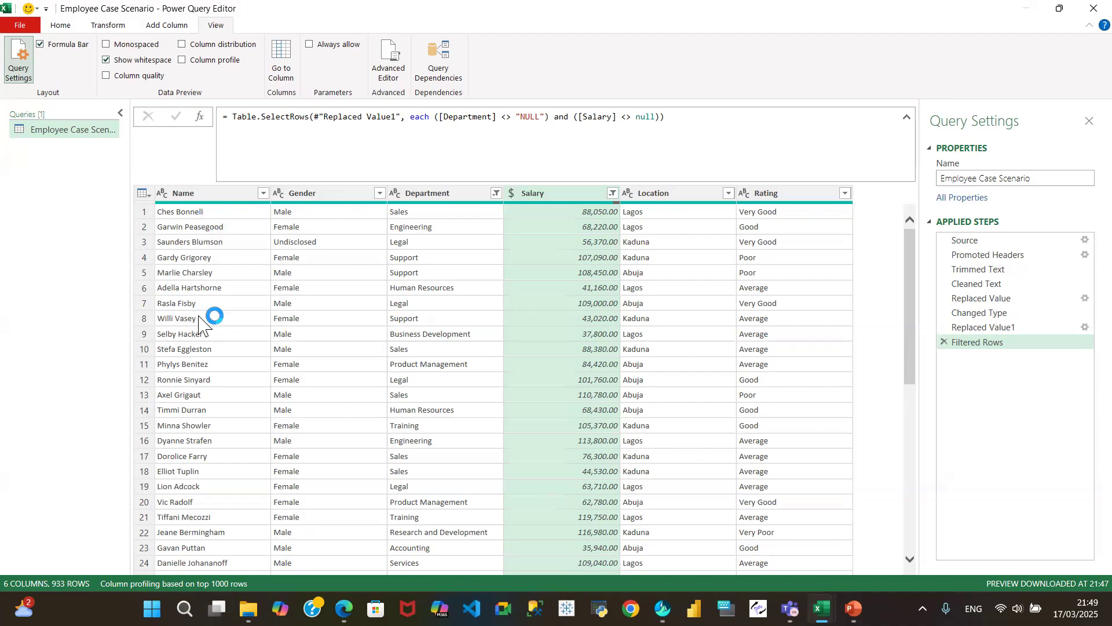
left_click(105, 44)
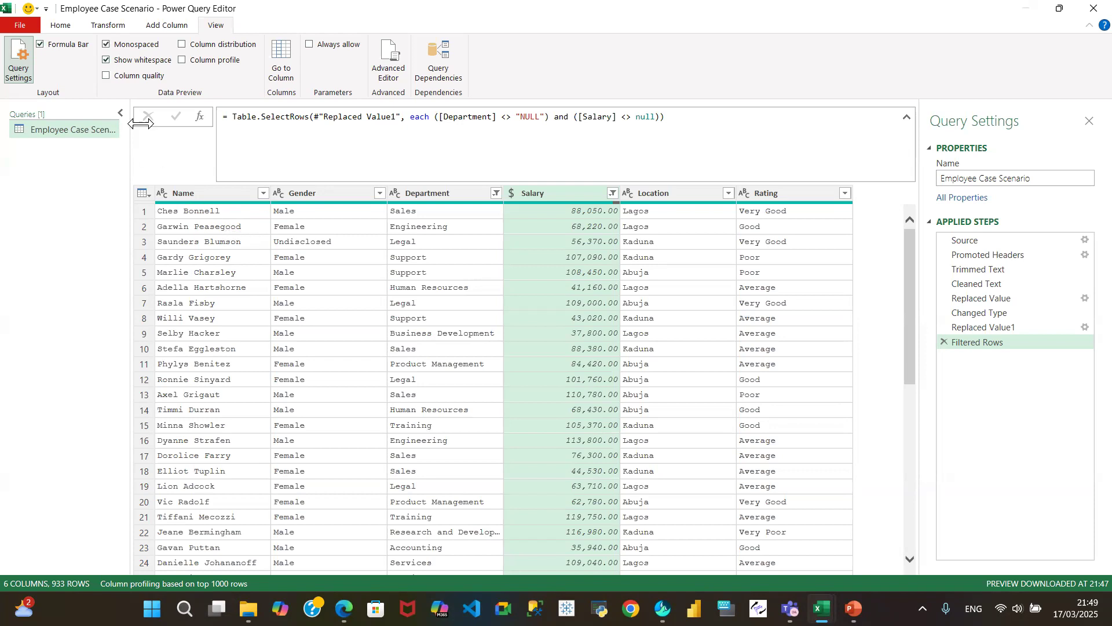
left_click(106, 44)
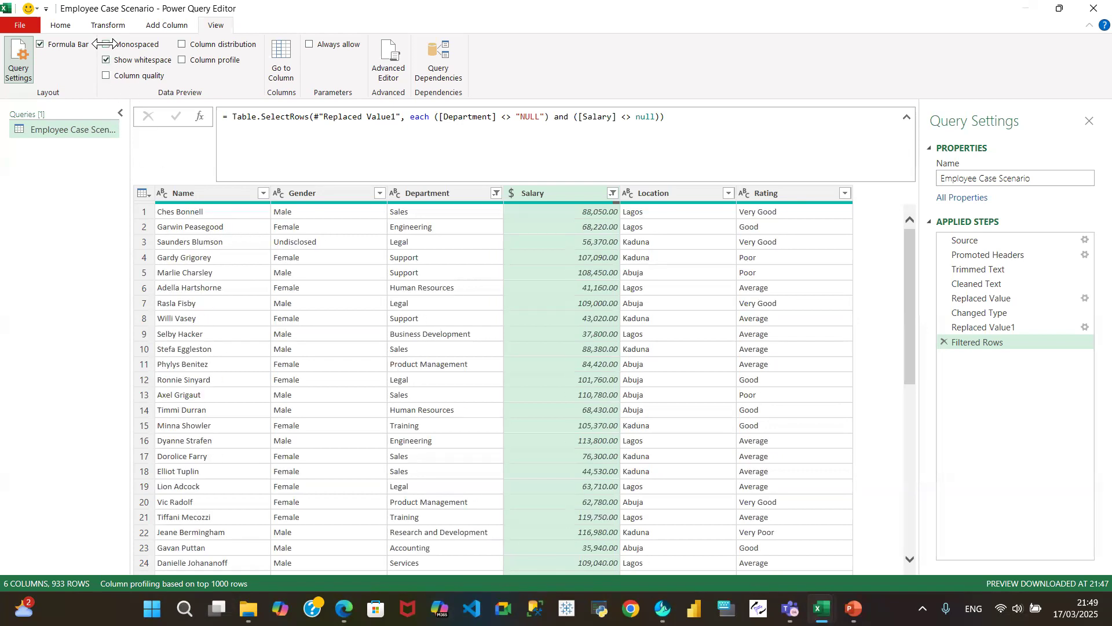
- Display column quality in the data preview and inspect the valid, error and empty figures from Name through Salary
left_click(105, 76)
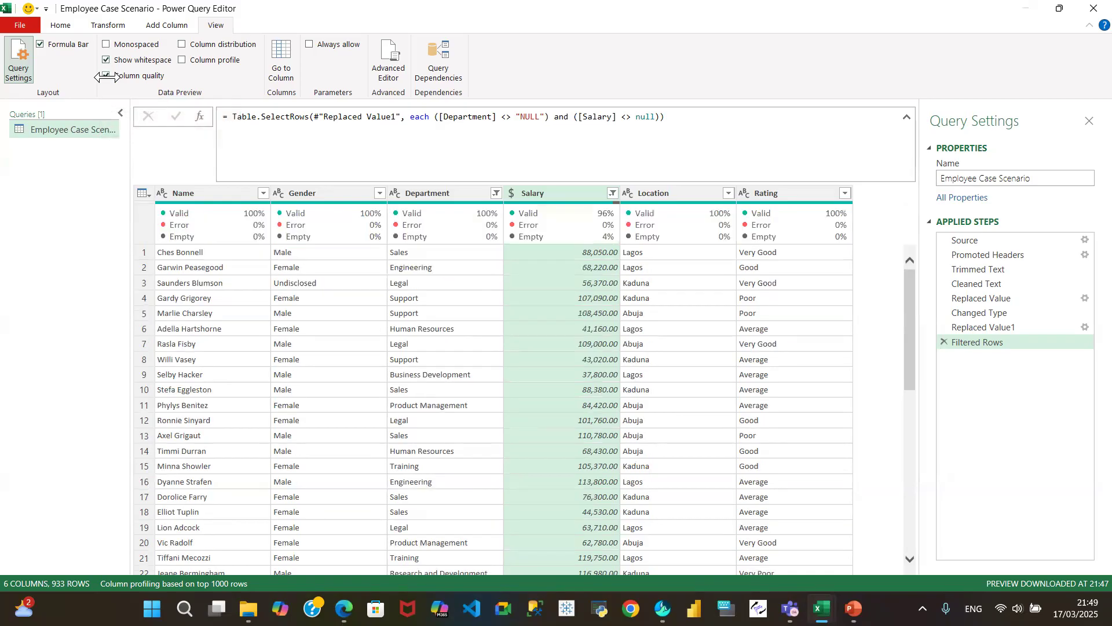
mouse_move(239, 209)
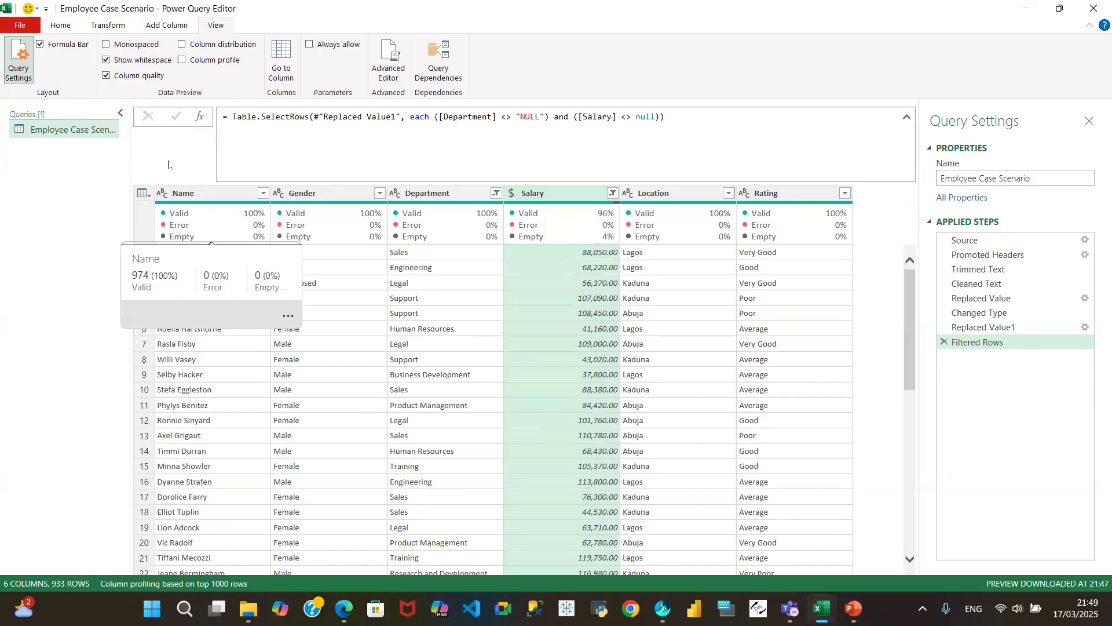
left_click(105, 77)
left_click(106, 76)
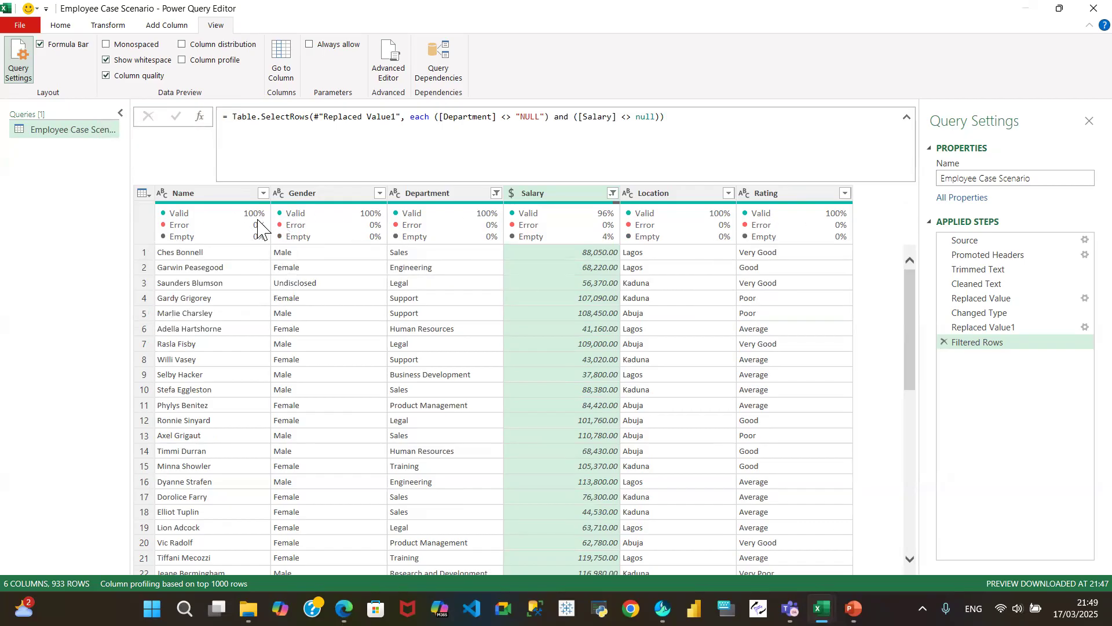
mouse_move(259, 227)
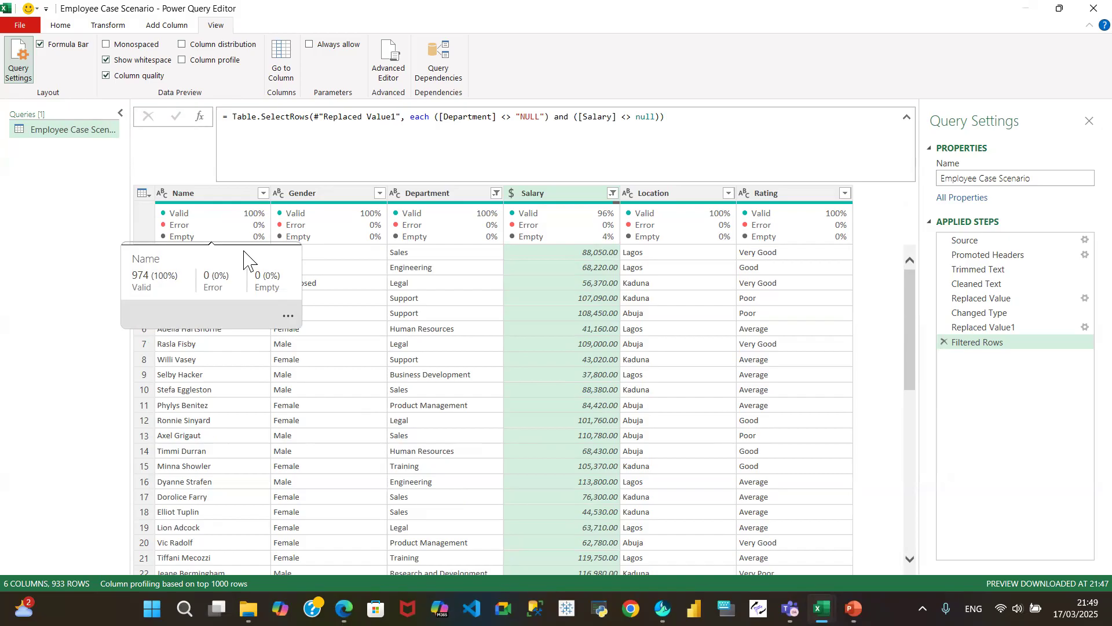
mouse_move(349, 229)
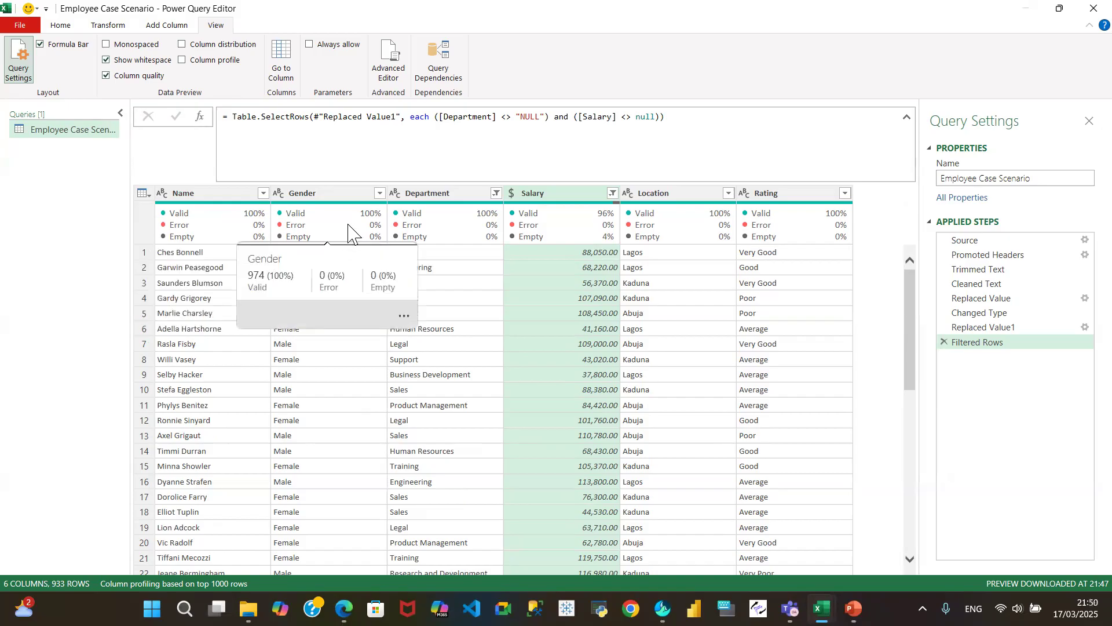
mouse_move(483, 229)
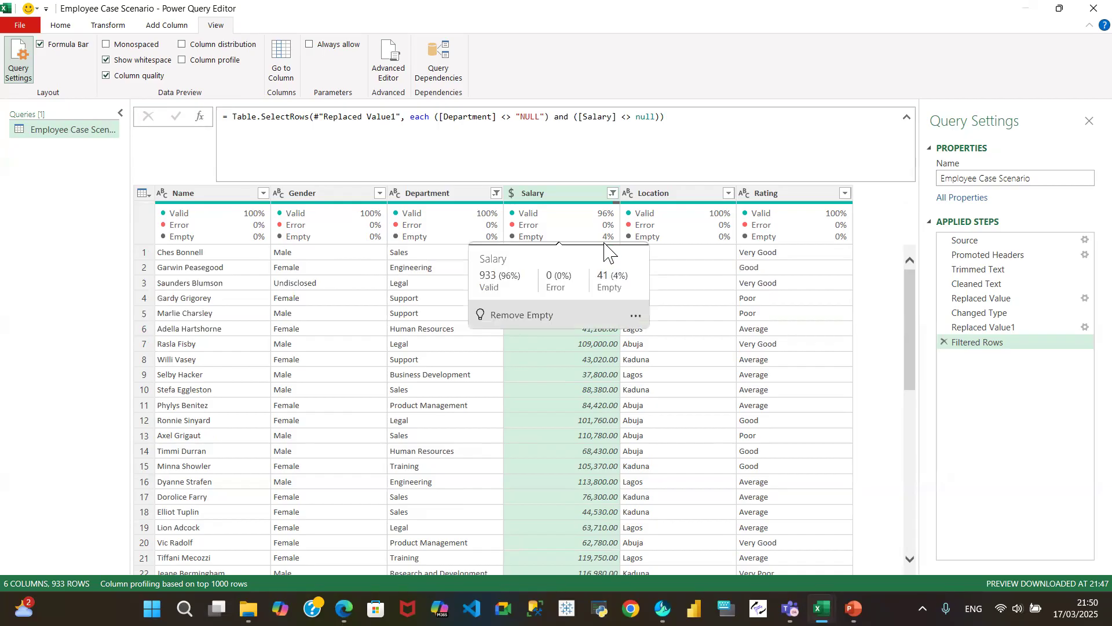
- Review the Salary column's filter values from lowest to highest for missing entries, keeping the existing filter
left_click(613, 194)
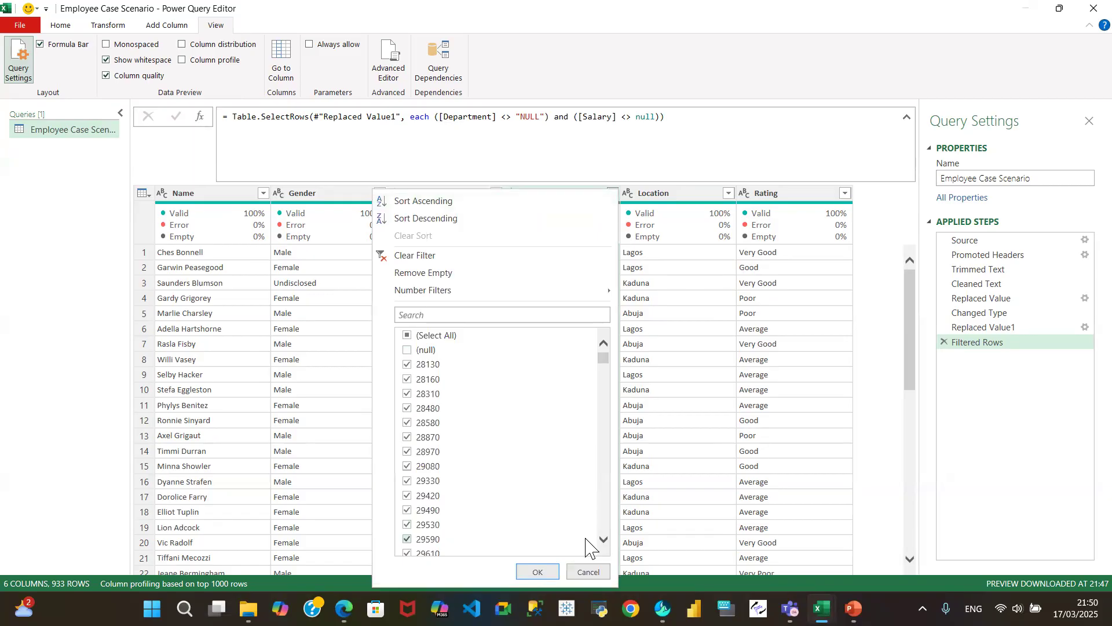
scroll(605, 536, "down", 4)
scroll(604, 536, "down", 15)
scroll(604, 536, "down", 15)
scroll(604, 536, "down", 15)
scroll(604, 536, "down", 15)
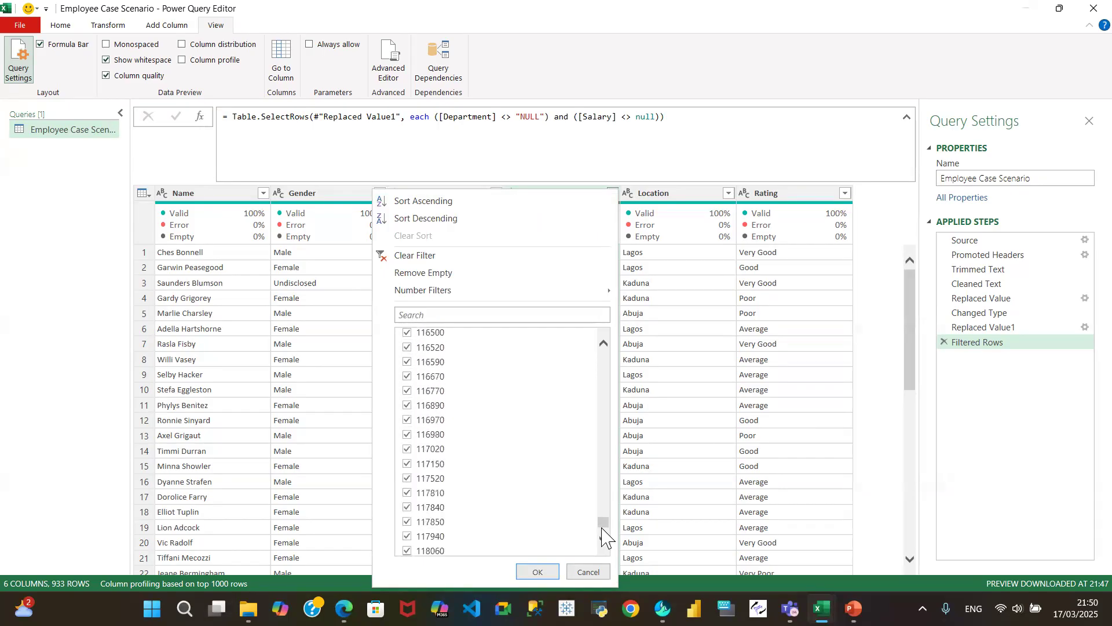
scroll(605, 541, "down", 2)
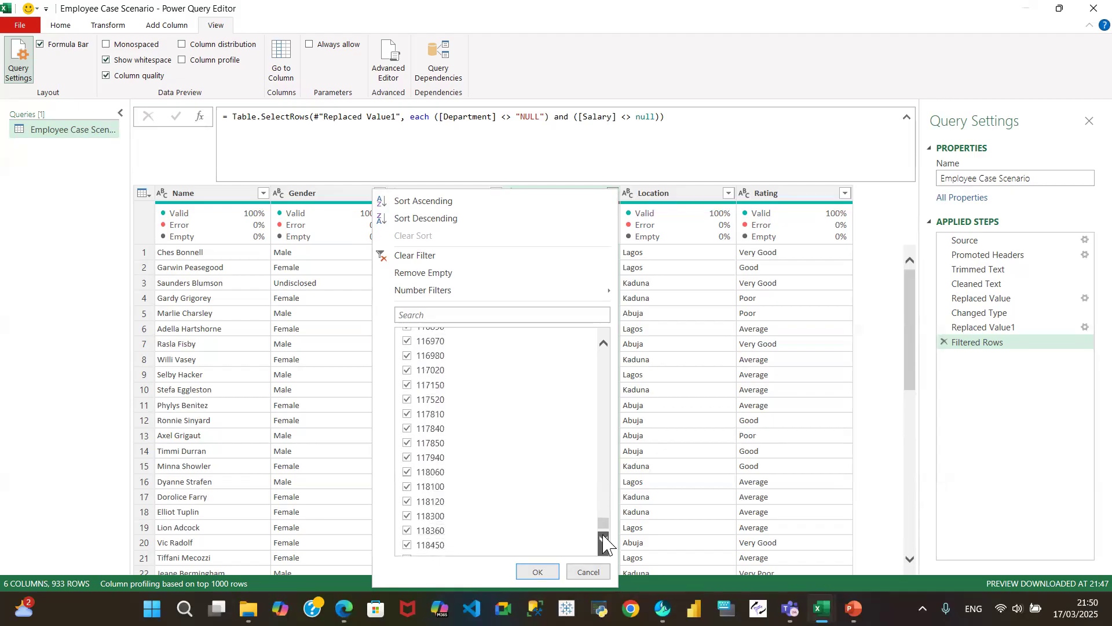
scroll(604, 539, "down", 3)
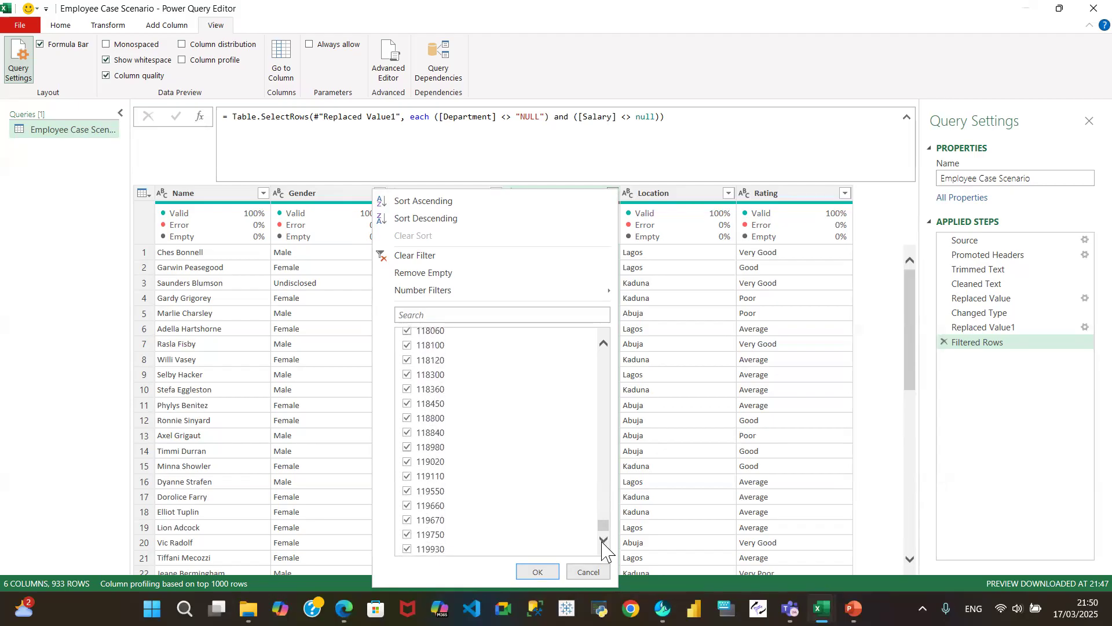
left_click(586, 572)
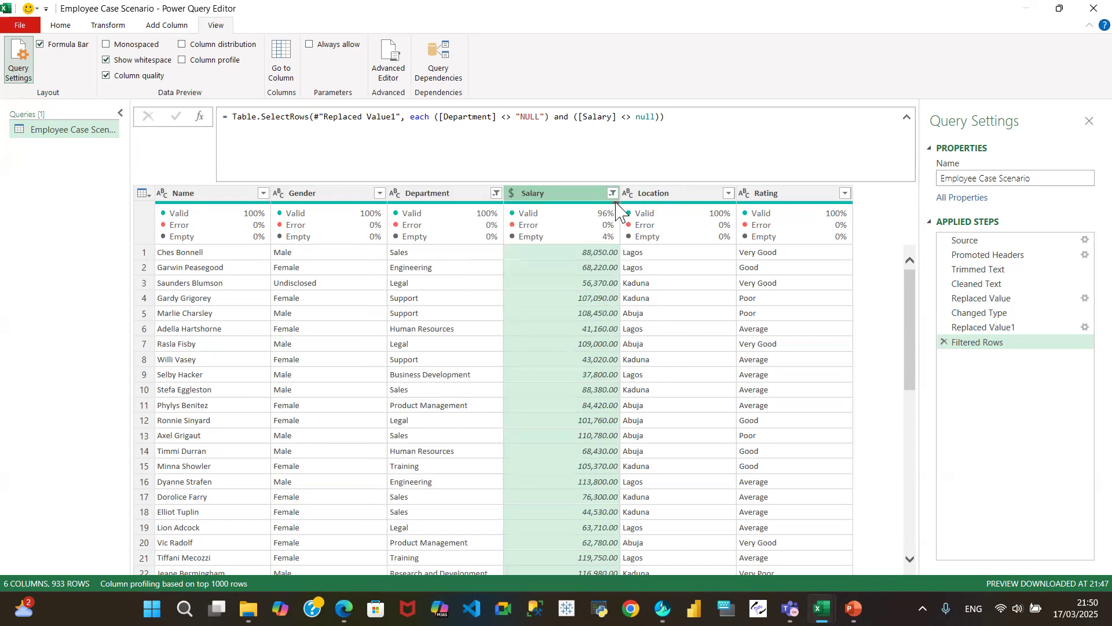
mouse_move(615, 204)
- Show column distribution, hide column quality, and examine the Name column's distinct and unique values
left_click(181, 45)
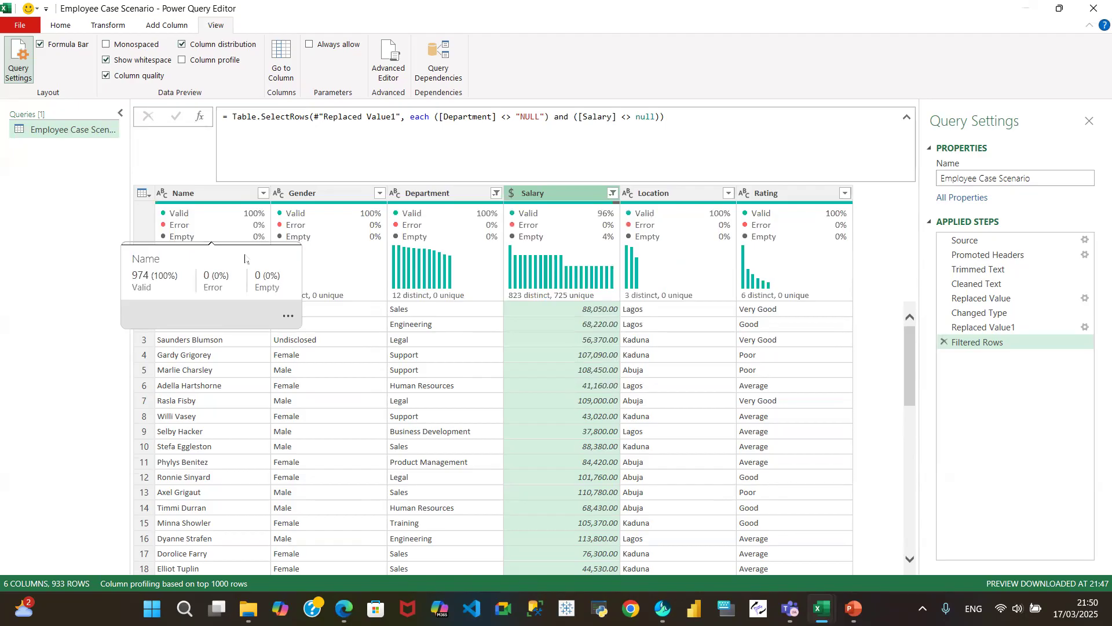
left_click(106, 77)
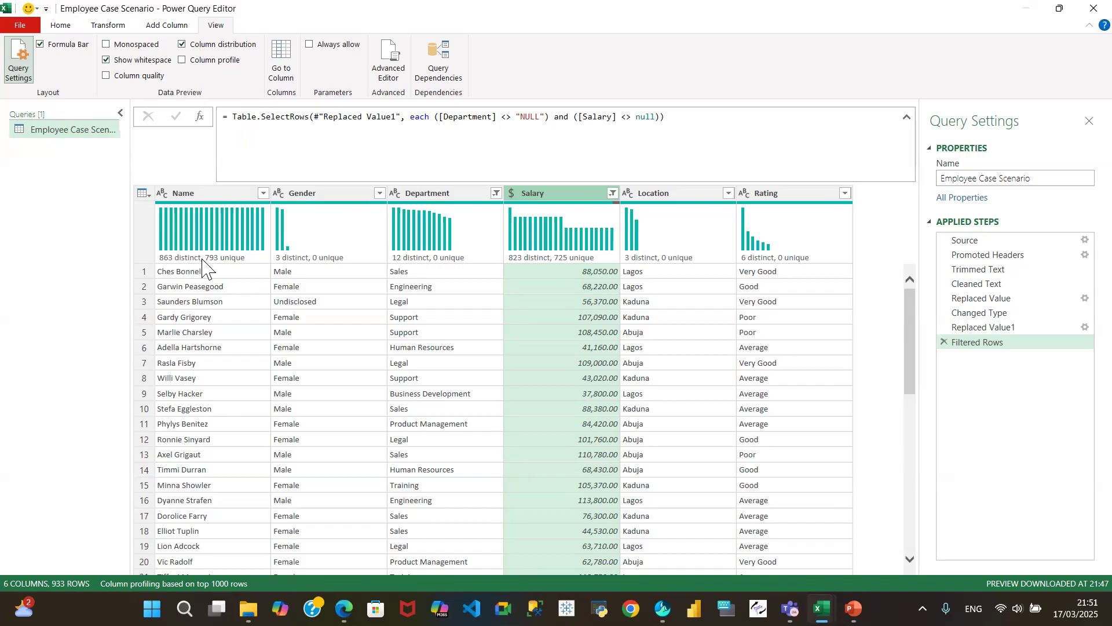
mouse_move(197, 269)
mouse_move(249, 268)
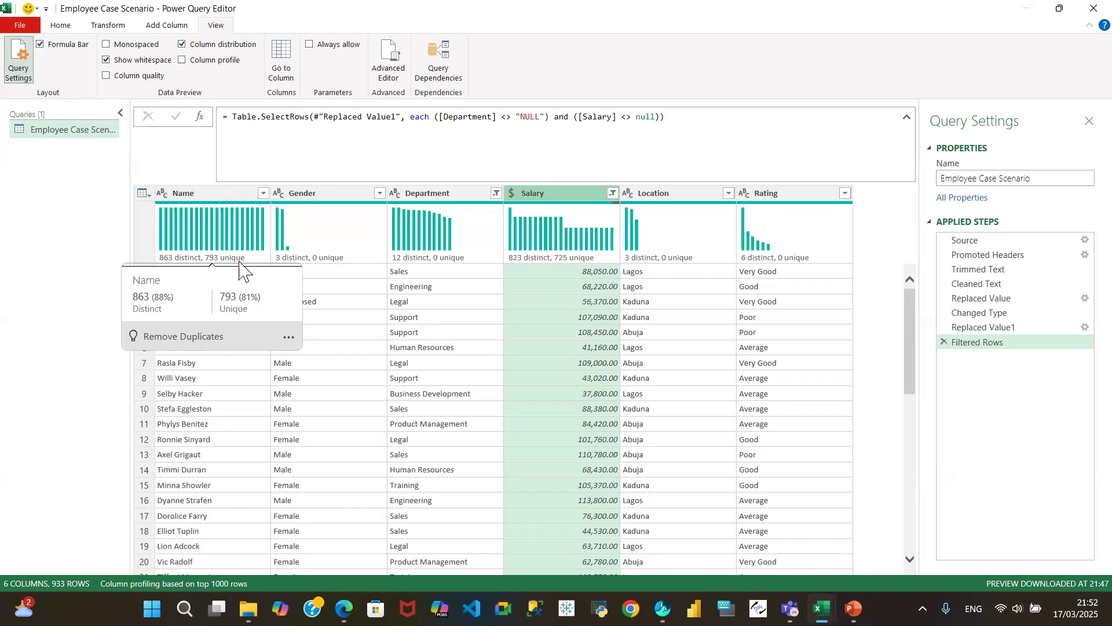
- Compare the Gender column's distinct and unique figures with its filter values, without applying a filter
mouse_move(327, 263)
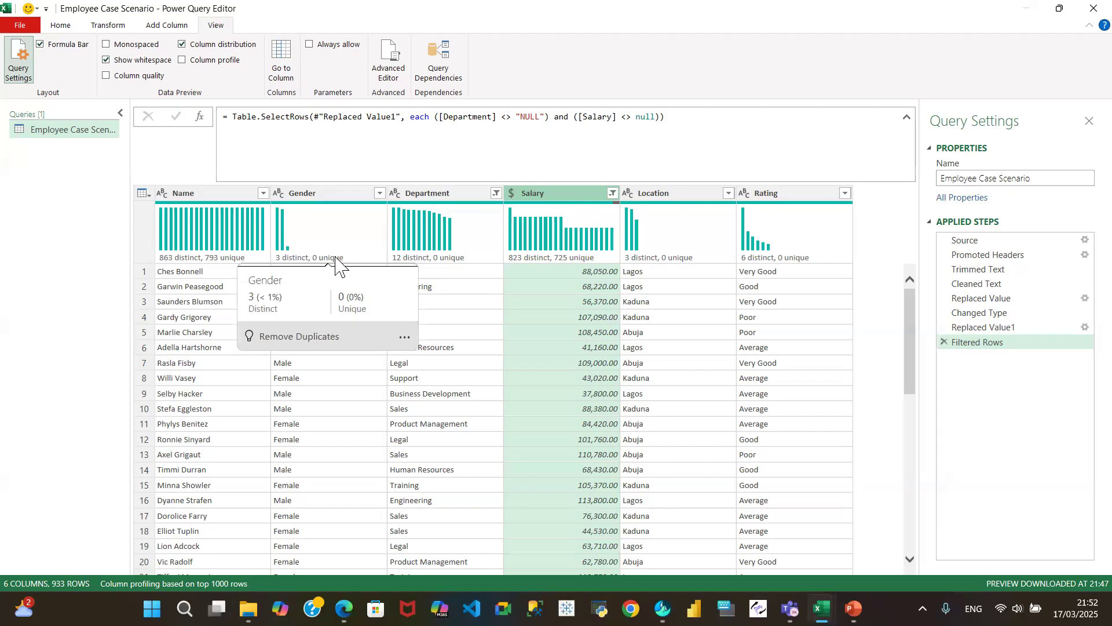
left_click(379, 196)
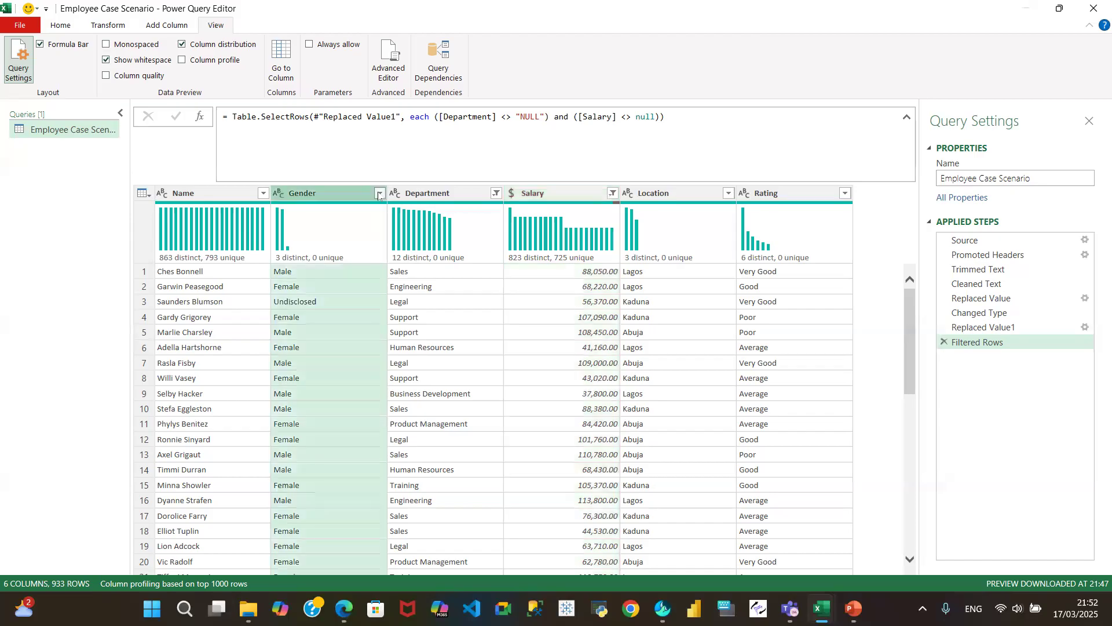
left_click(379, 193)
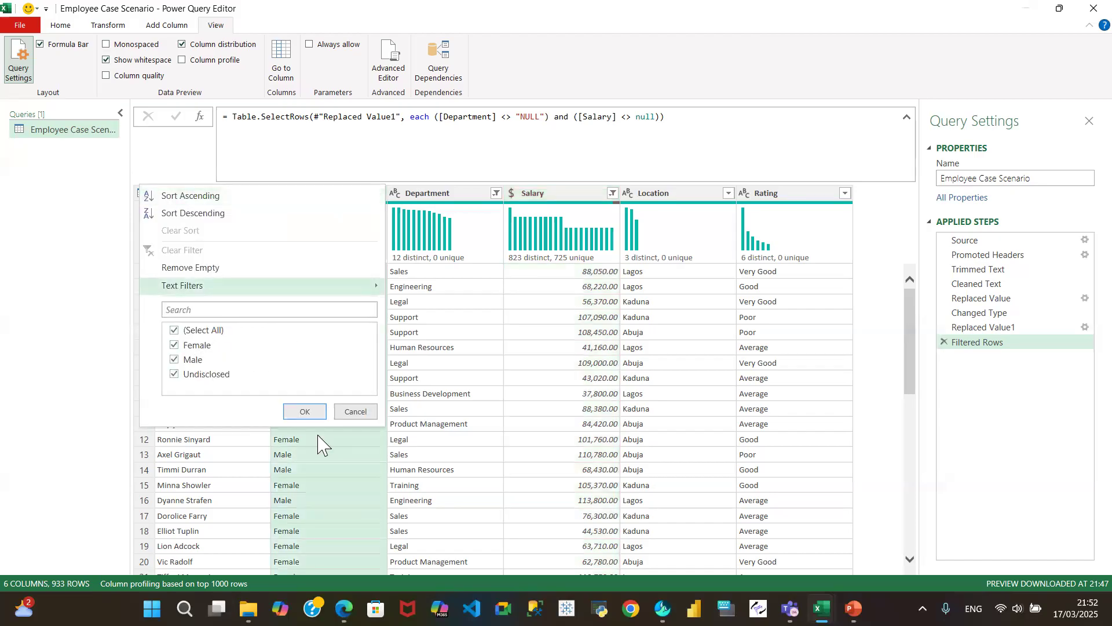
left_click(355, 411)
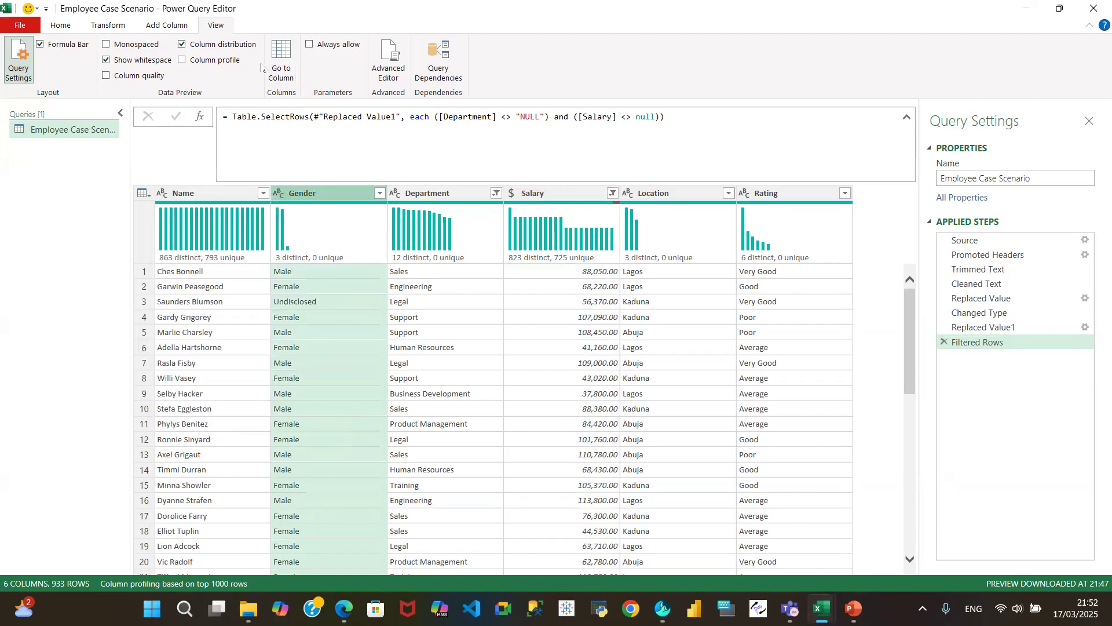
mouse_move(288, 261)
- Compare the Department column's distribution with its filter values, keeping the exclusion of NULL as it is
mouse_move(394, 258)
mouse_move(422, 262)
left_click(496, 193)
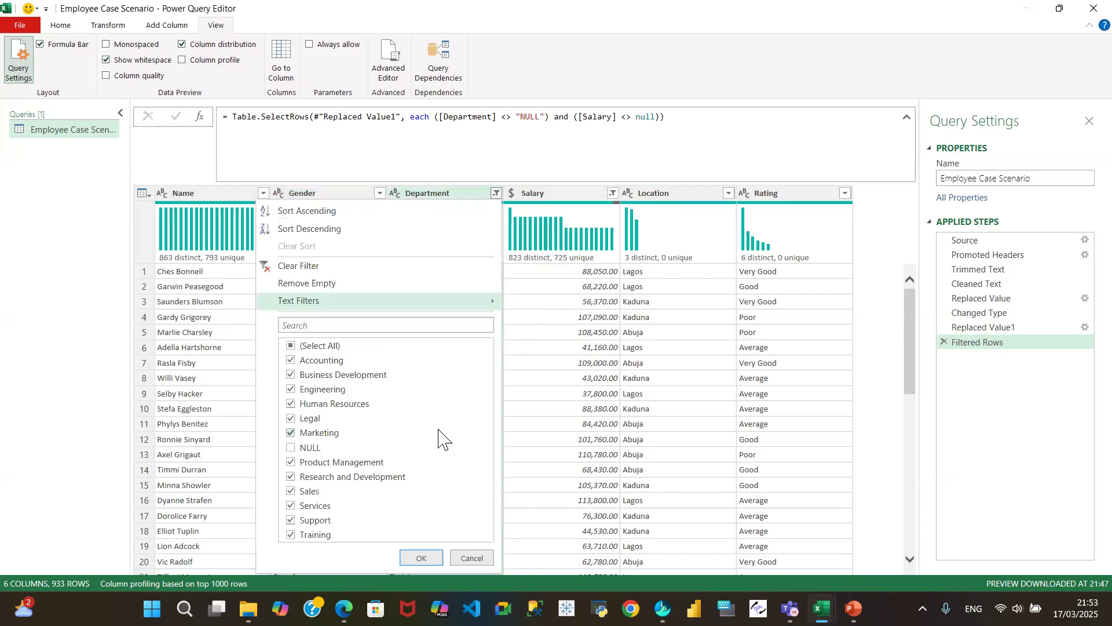
left_click(470, 558)
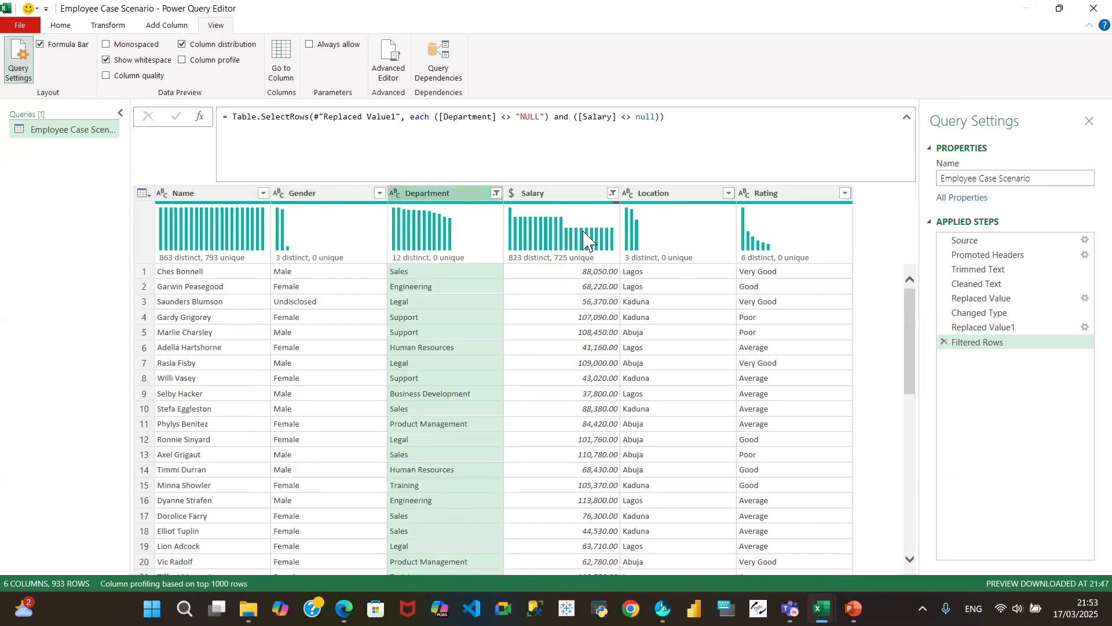
- Inspect the Salary distribution, and compare the Location column's distinct figures with its filter values without filtering
mouse_move(557, 267)
left_click(728, 193)
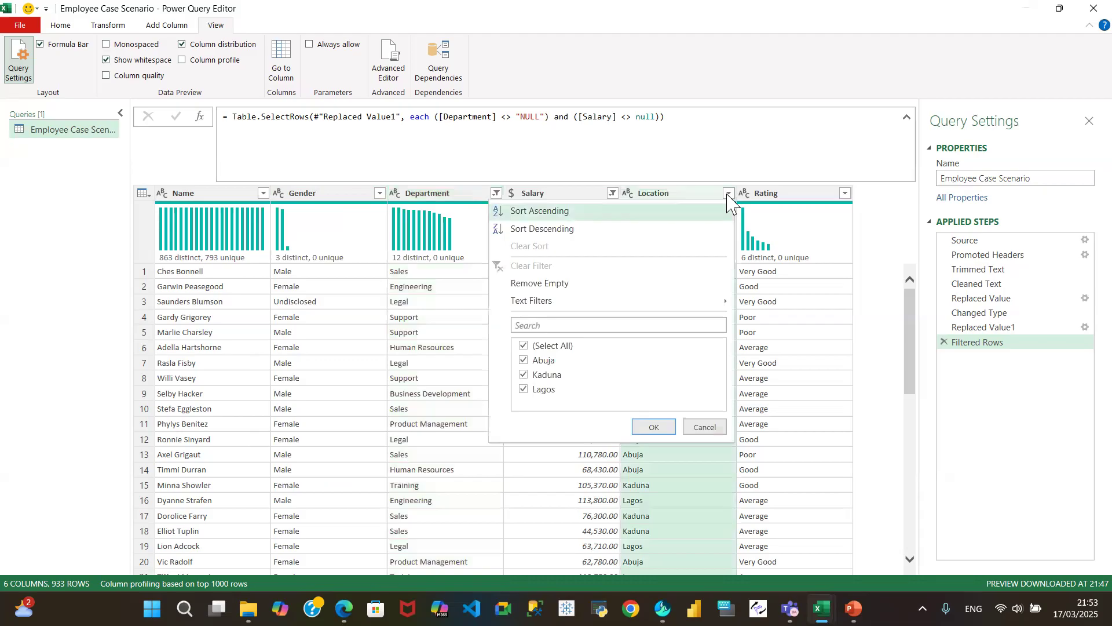
left_click(705, 427)
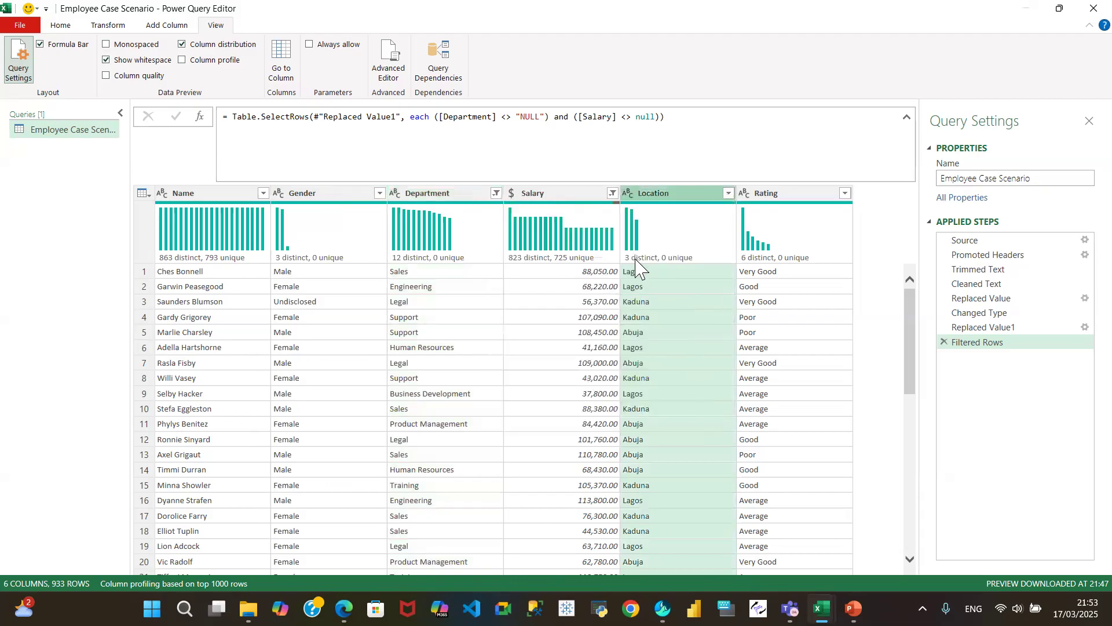
mouse_move(639, 262)
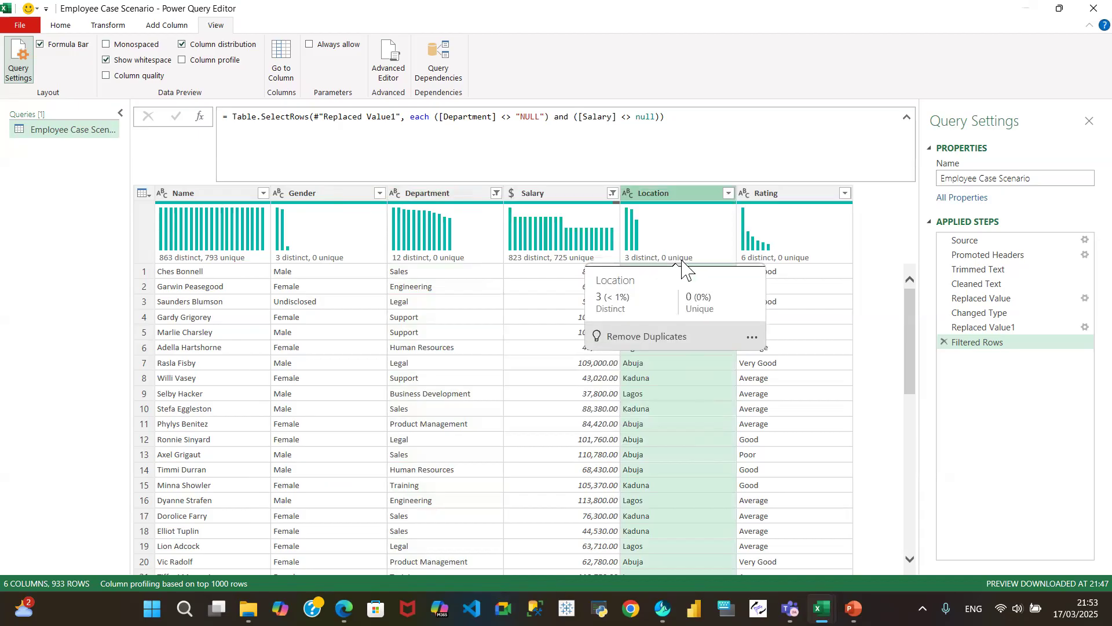
- Compare the Rating column's distribution with its filter values without filtering, and hide column distribution from the preview
left_click(846, 196)
left_click(846, 195)
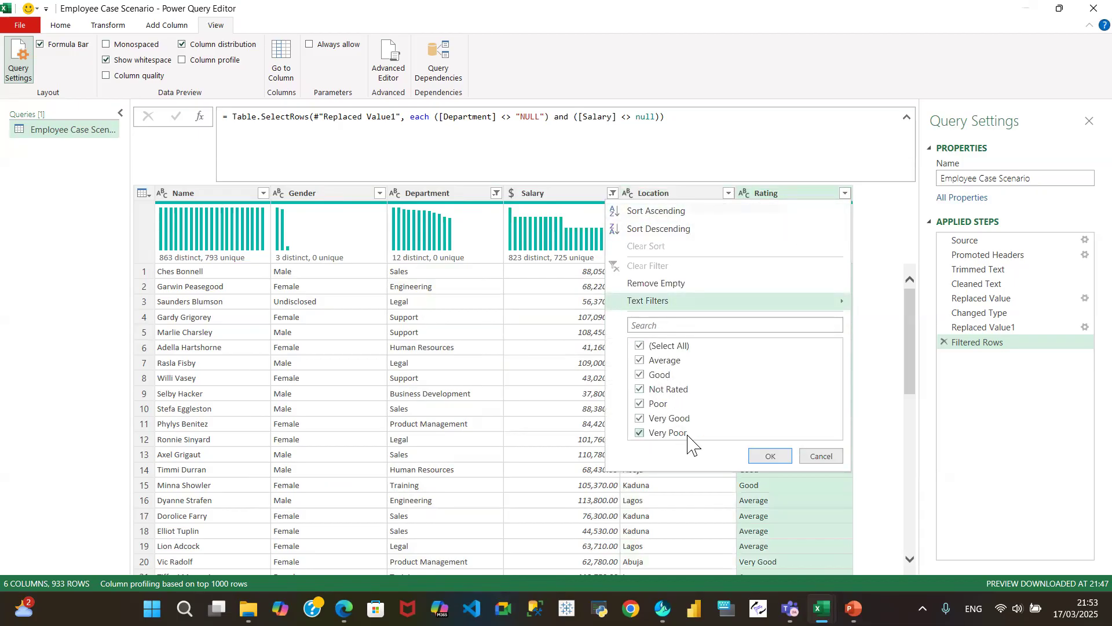
left_click(820, 457)
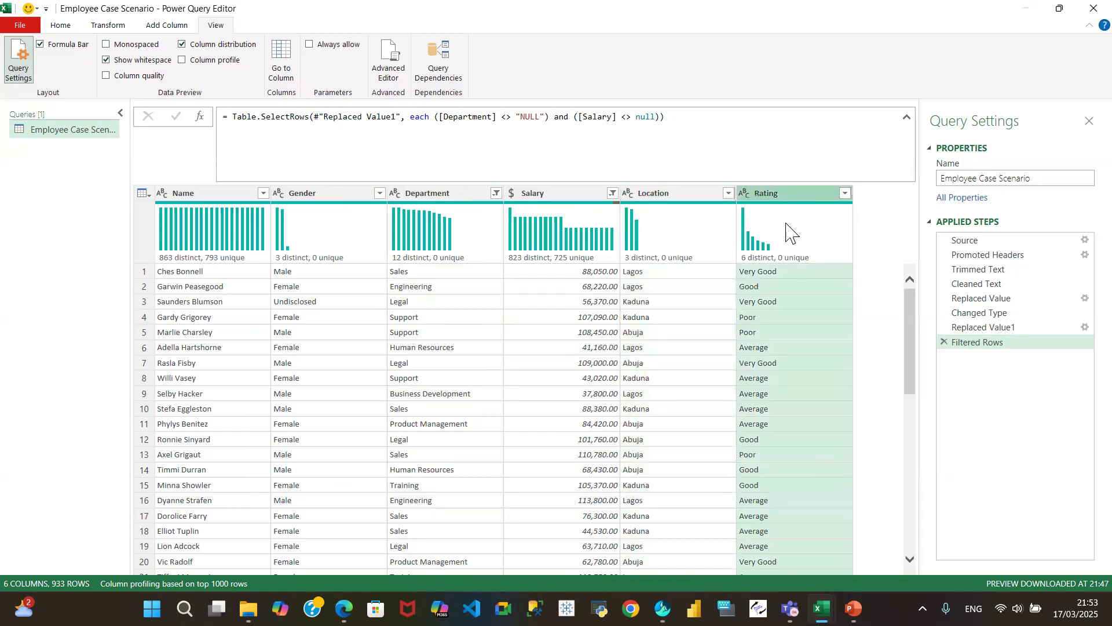
mouse_move(816, 272)
left_click(182, 44)
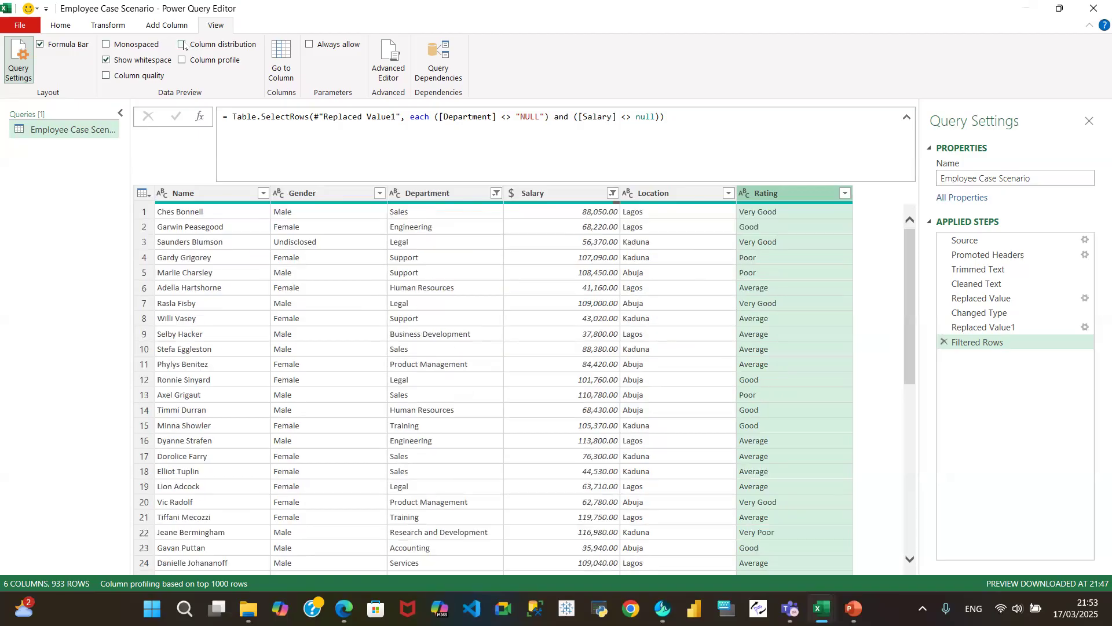
- Show the column profile and inspect each bar of the Rating column's value distribution
left_click(182, 59)
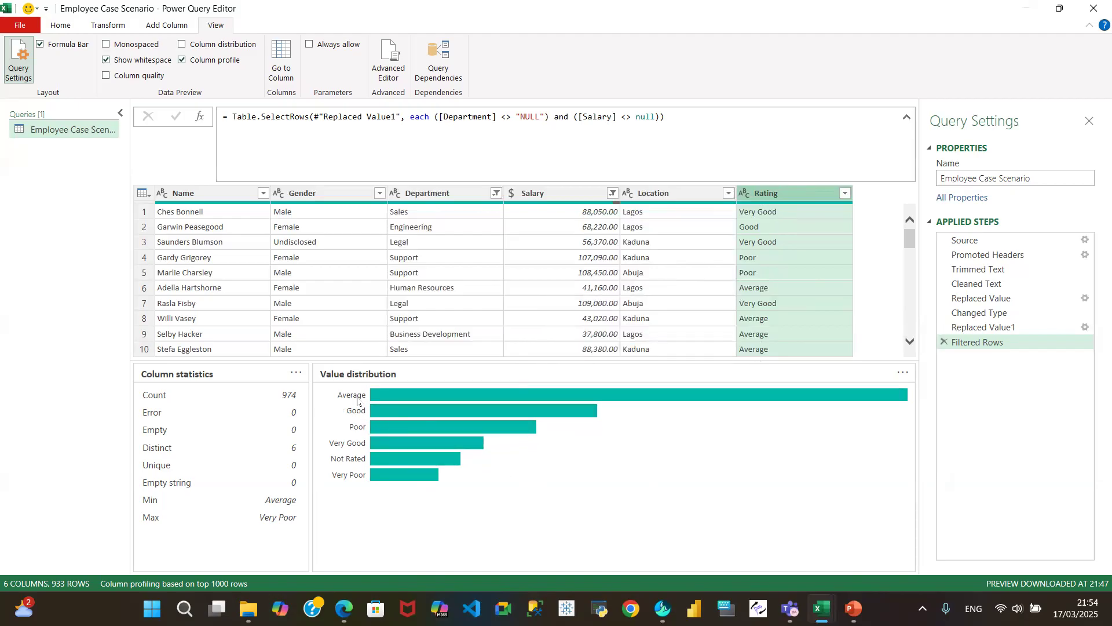
mouse_move(384, 400)
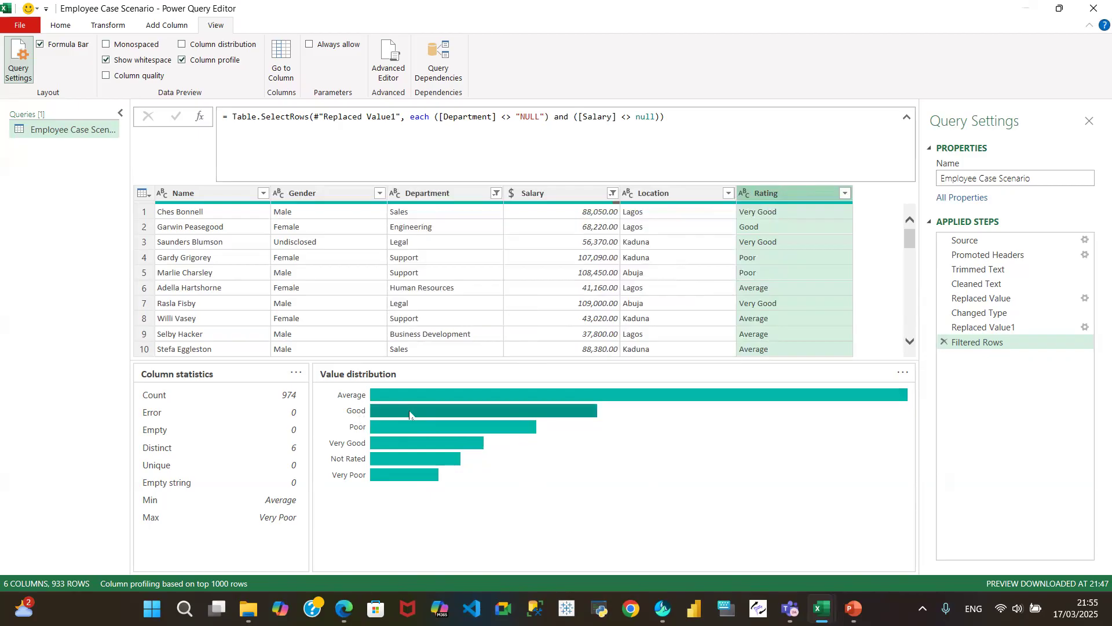
mouse_move(504, 433)
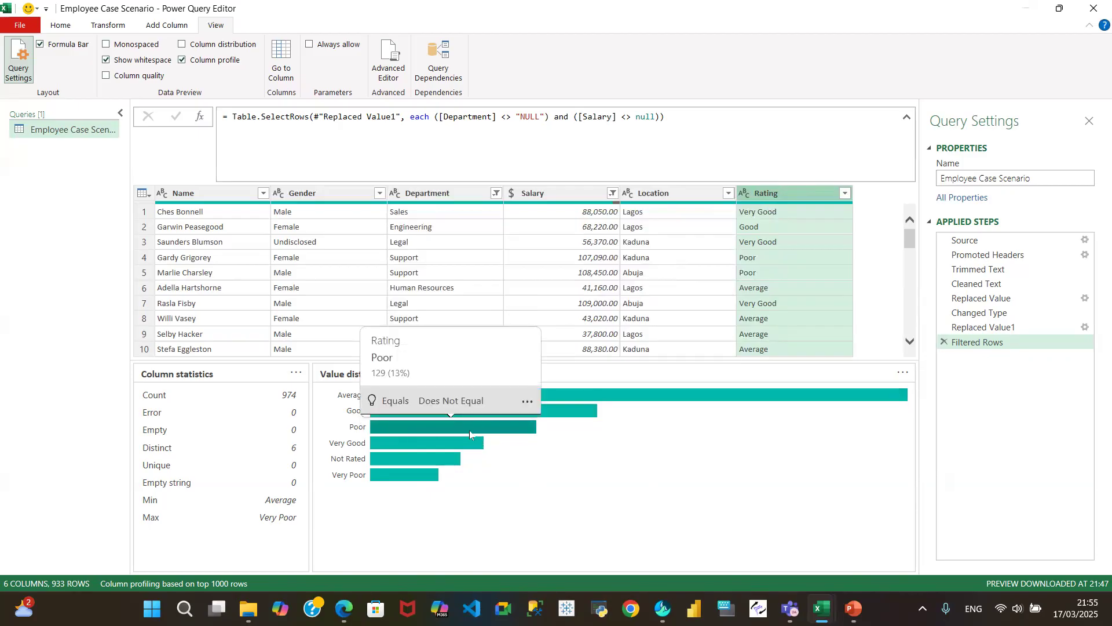
mouse_move(412, 480)
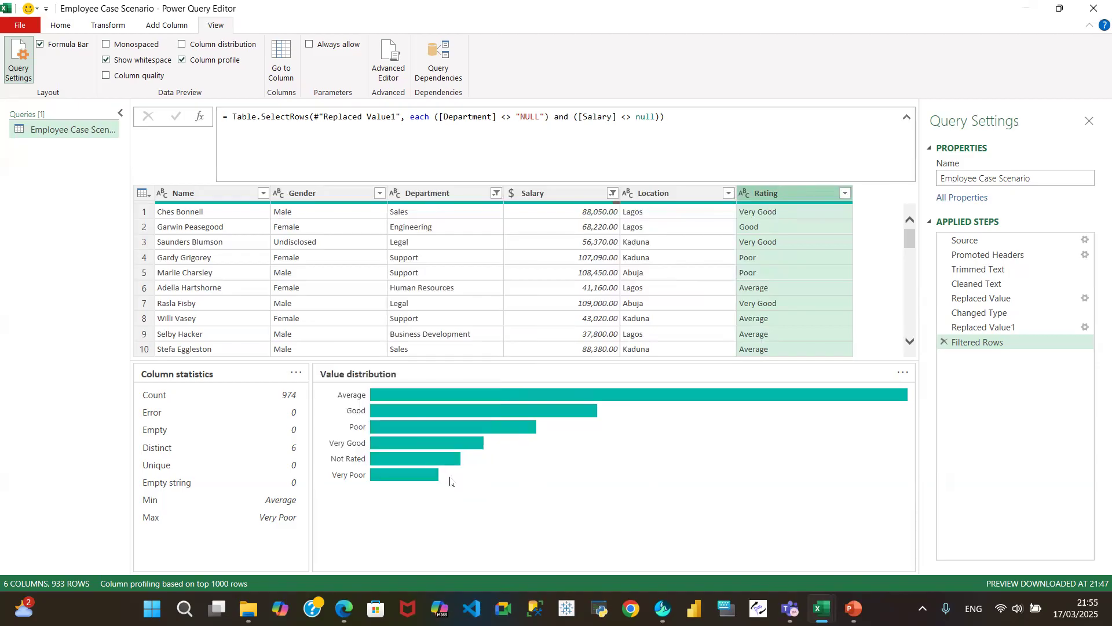
- Review the copy and grouping options of the Rating column's statistics and distribution, keeping the distribution grouped by value
left_click(903, 374)
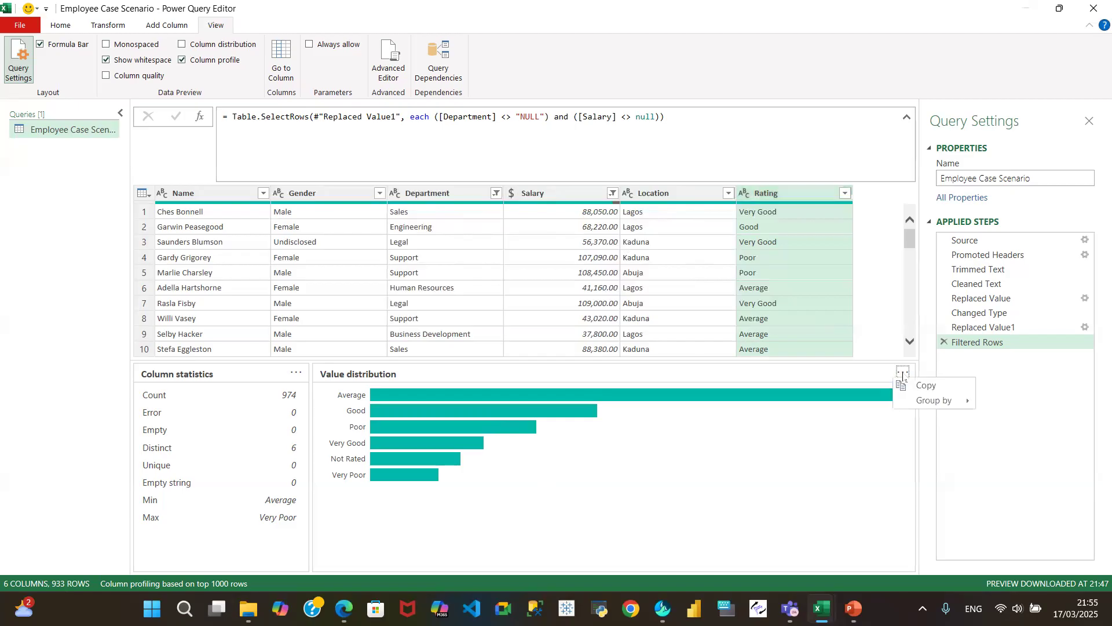
left_click(853, 455)
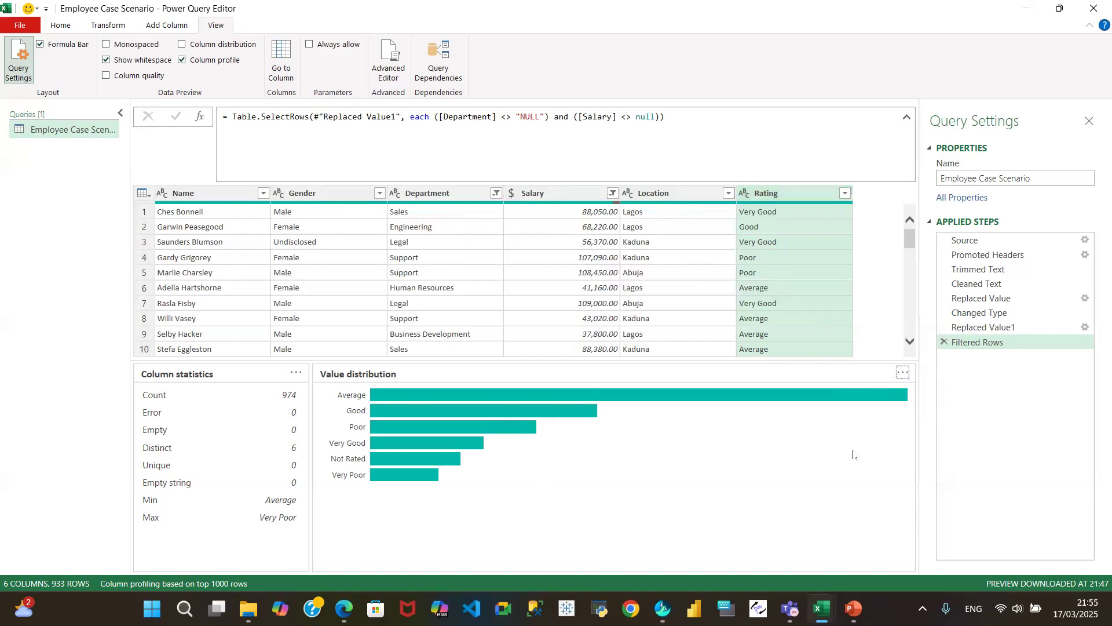
left_click(903, 374)
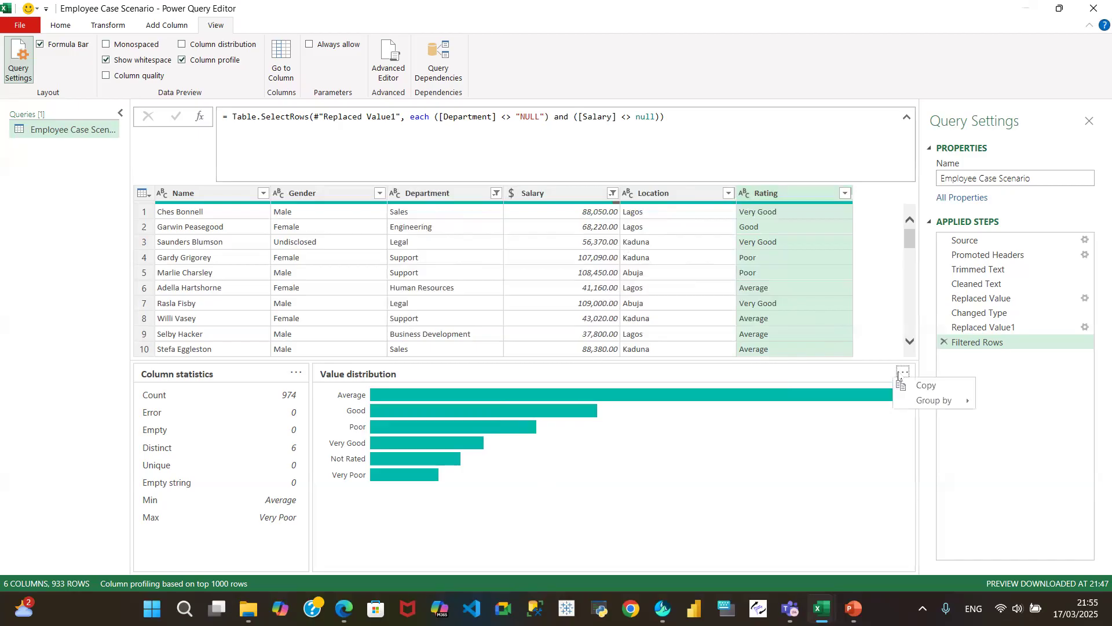
left_click(296, 373)
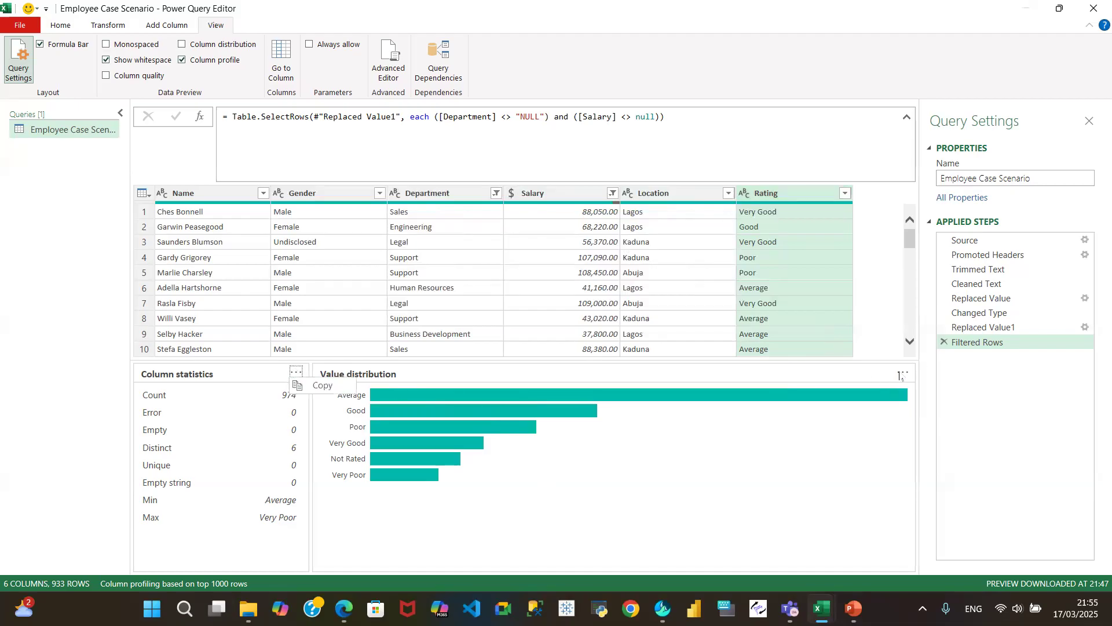
left_click(904, 374)
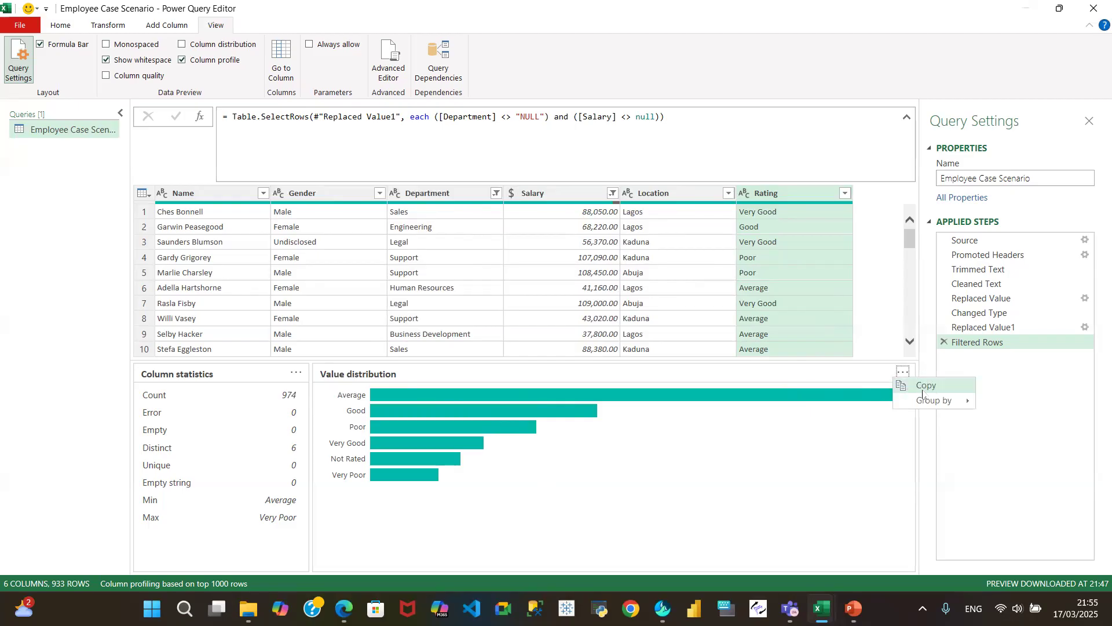
mouse_move(932, 407)
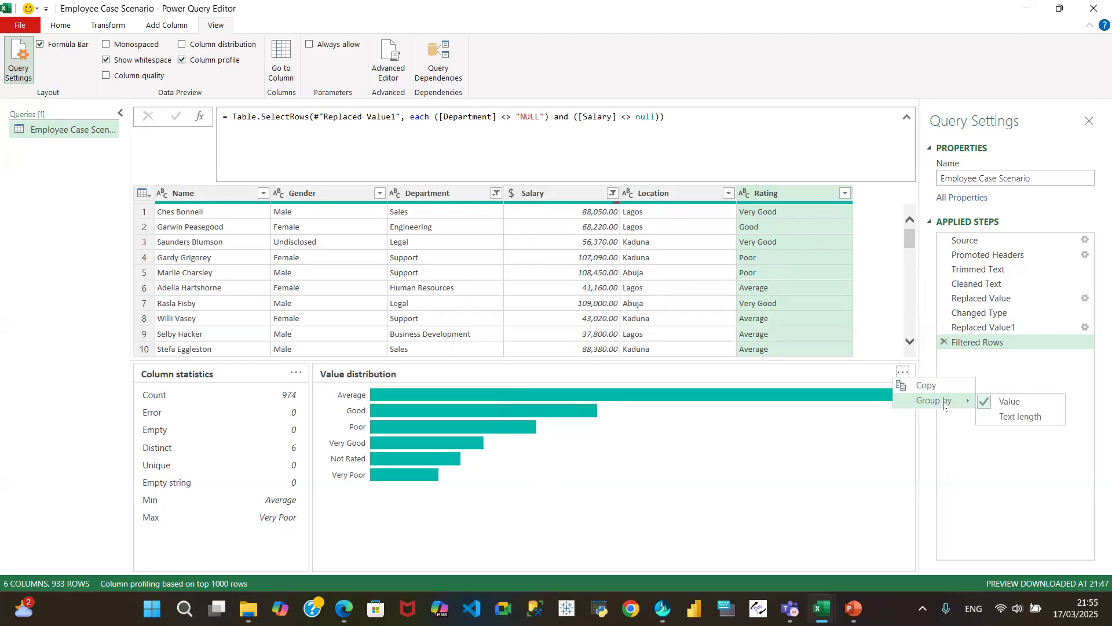
left_click(1011, 401)
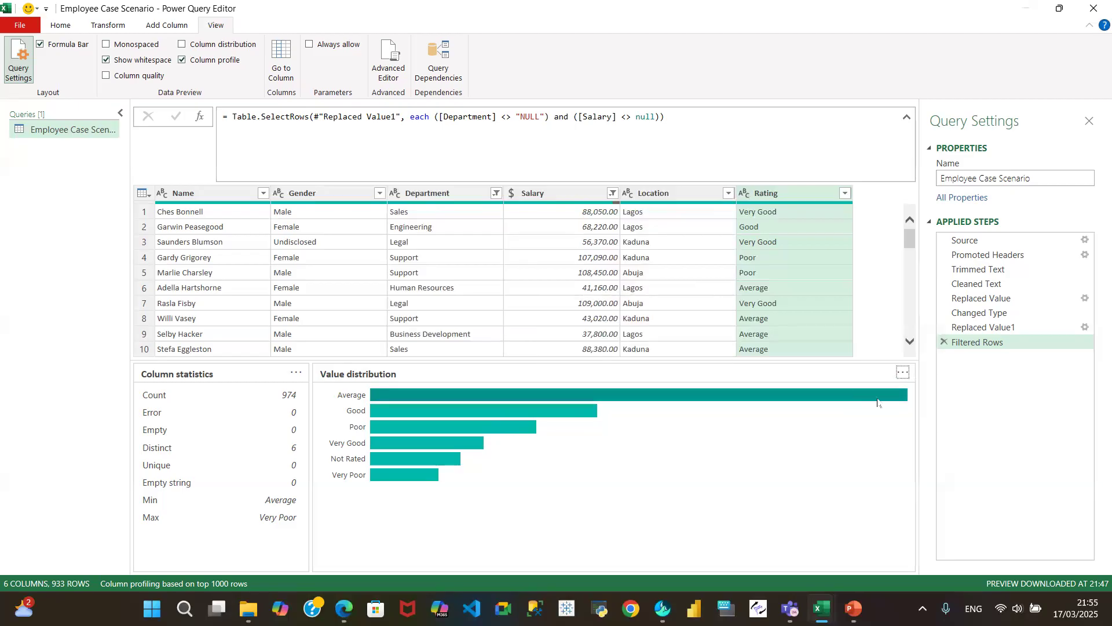
- Group the Rating column's distribution by text length, and inspect its bars and chart options
left_click(904, 373)
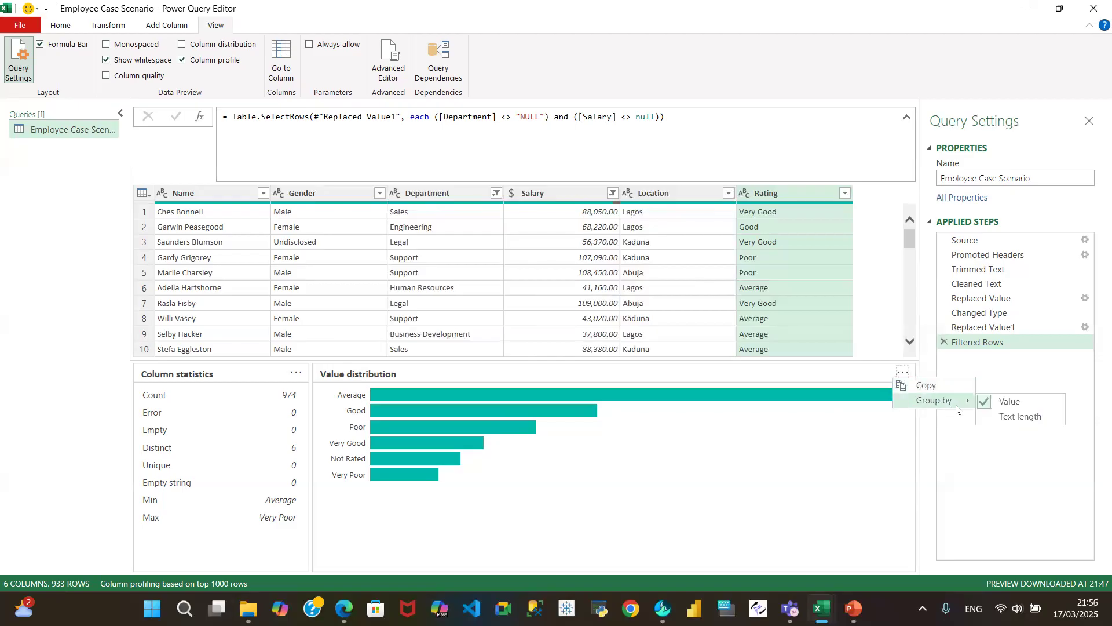
left_click(1011, 423)
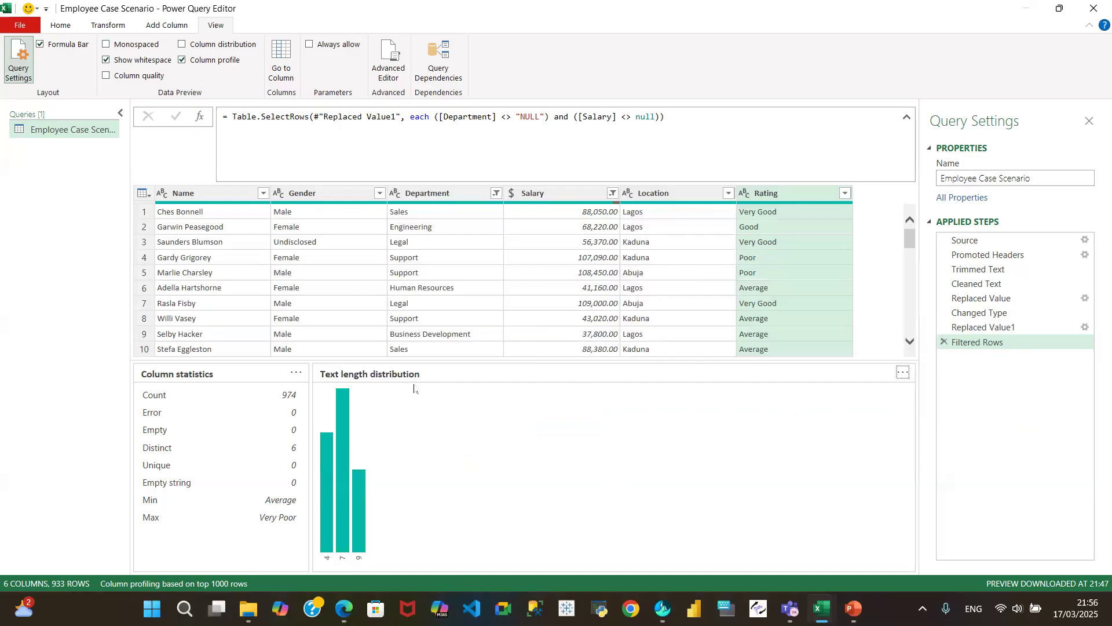
mouse_move(332, 549)
mouse_move(326, 438)
mouse_move(357, 487)
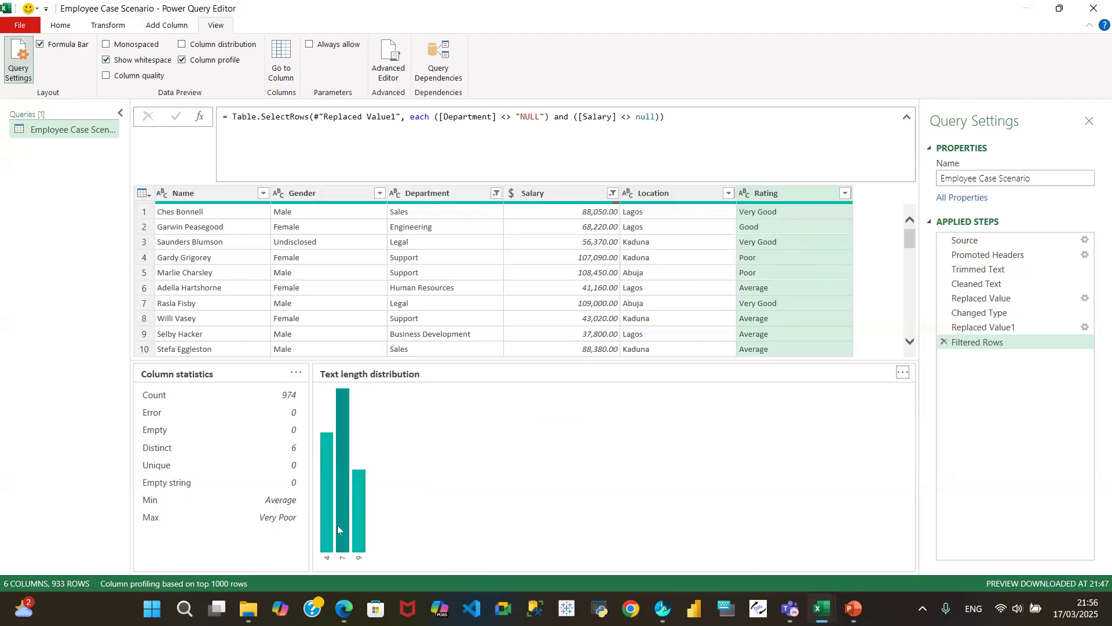
mouse_move(337, 524)
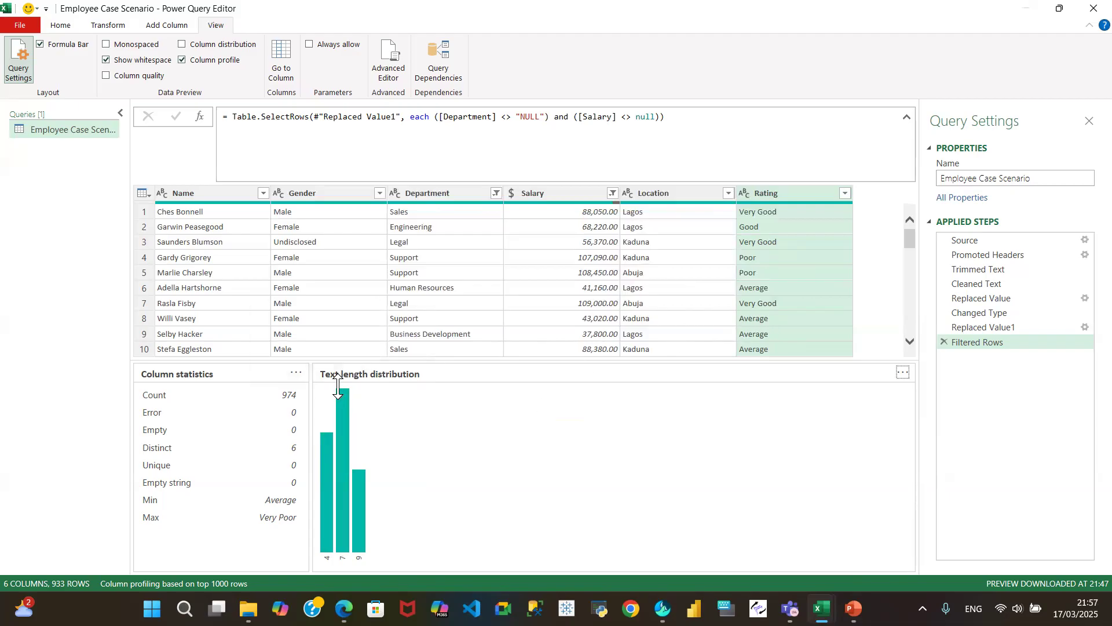
mouse_move(342, 394)
left_click(903, 374)
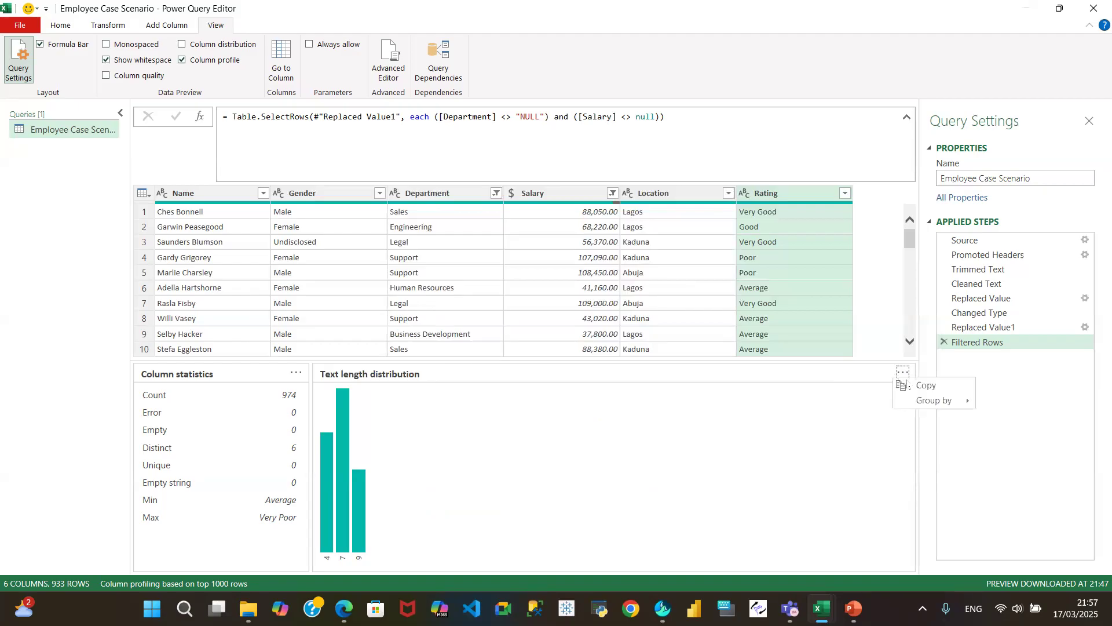
mouse_move(947, 405)
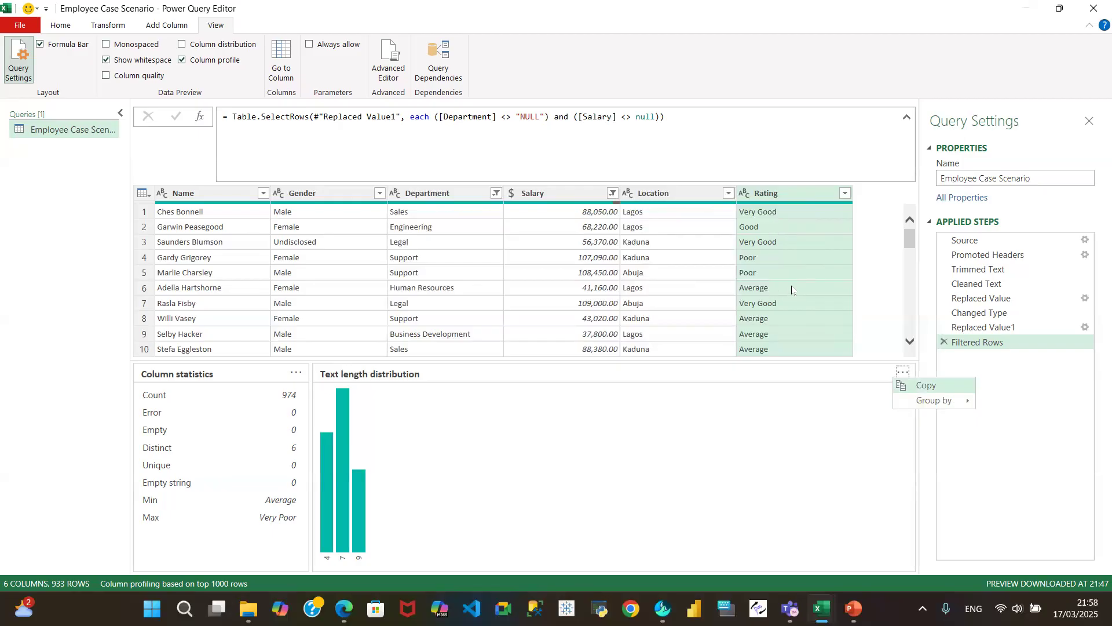
- Examine the Salary column's profile, including its chart options, the full list of statistics and the value distribution
left_click(570, 198)
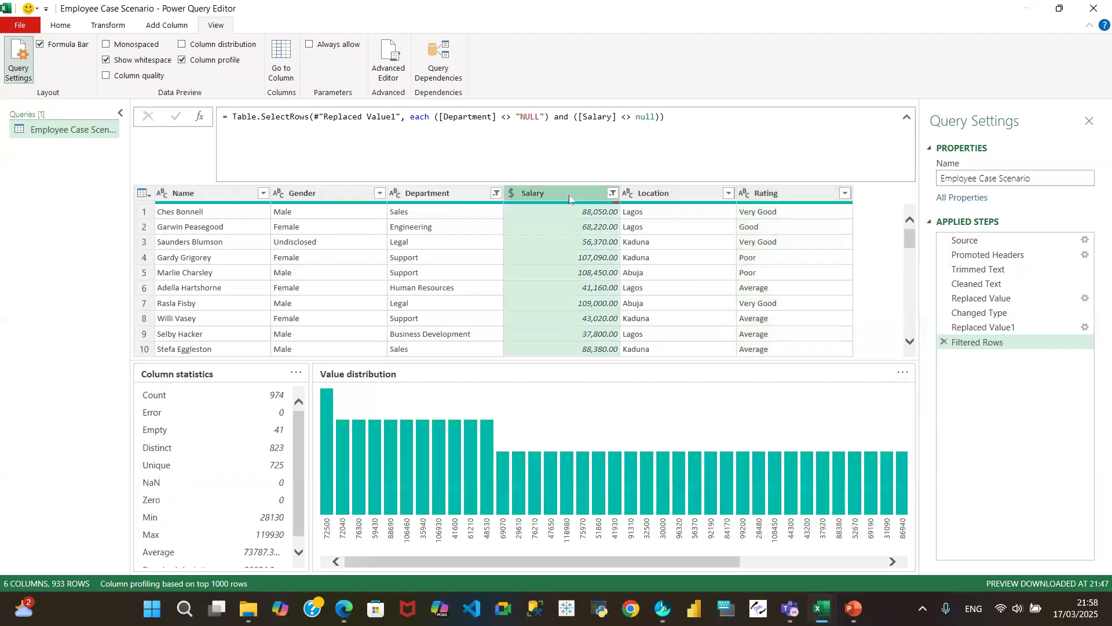
left_click(903, 372)
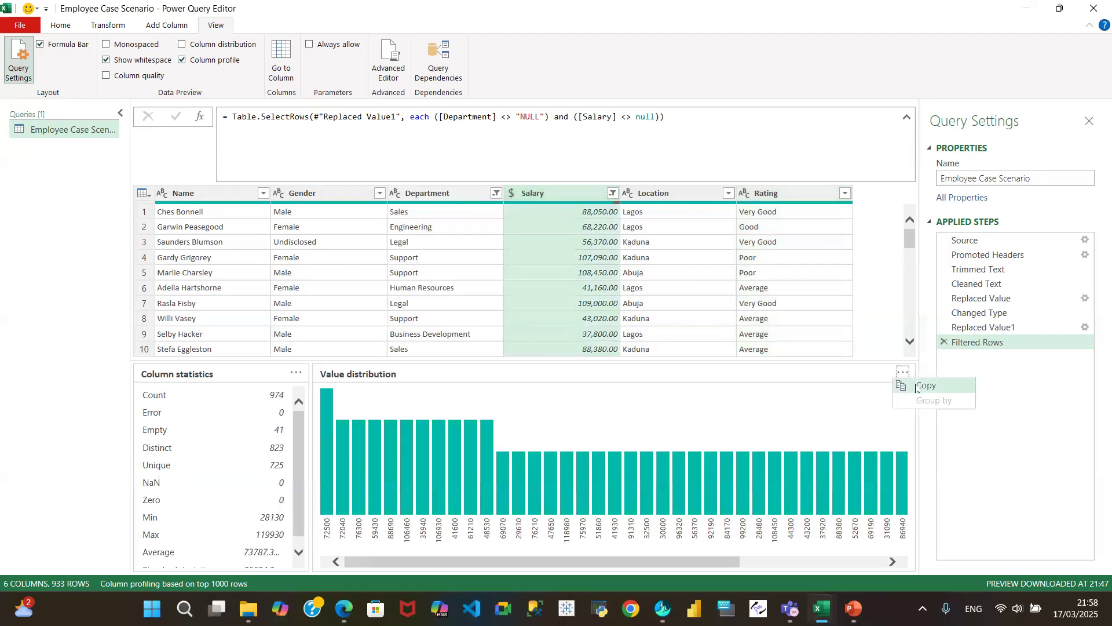
left_click(843, 405)
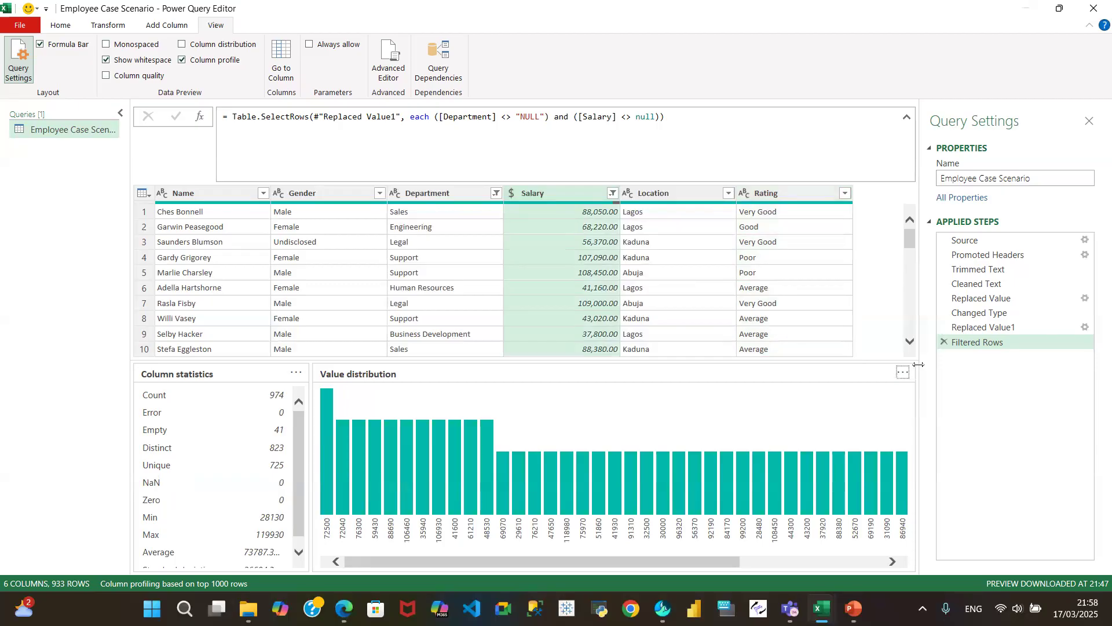
left_click(903, 373)
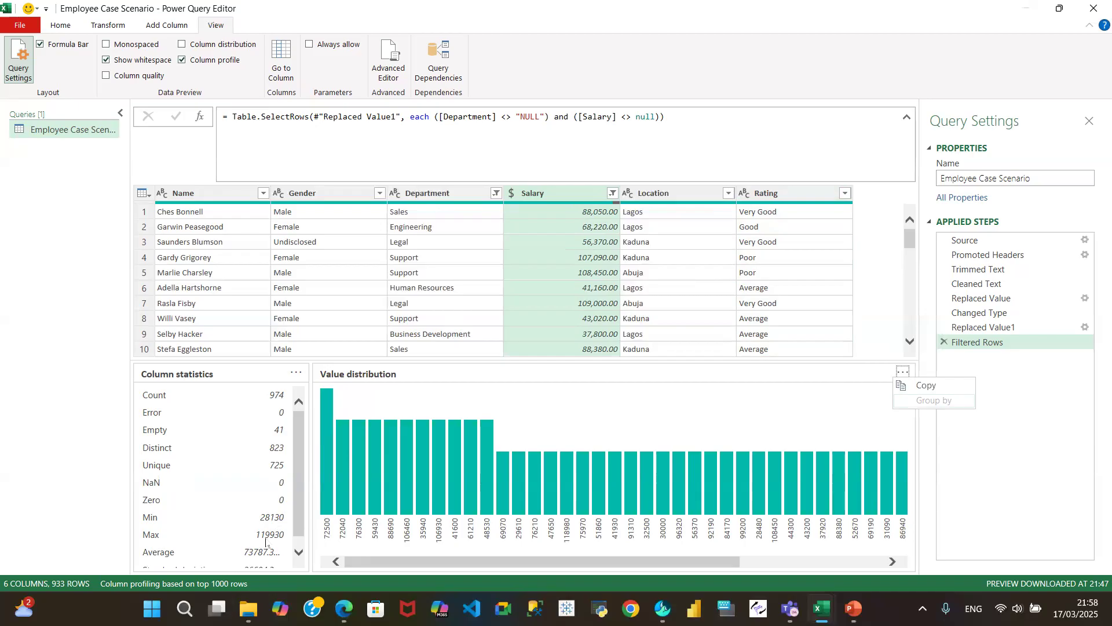
left_click(300, 554)
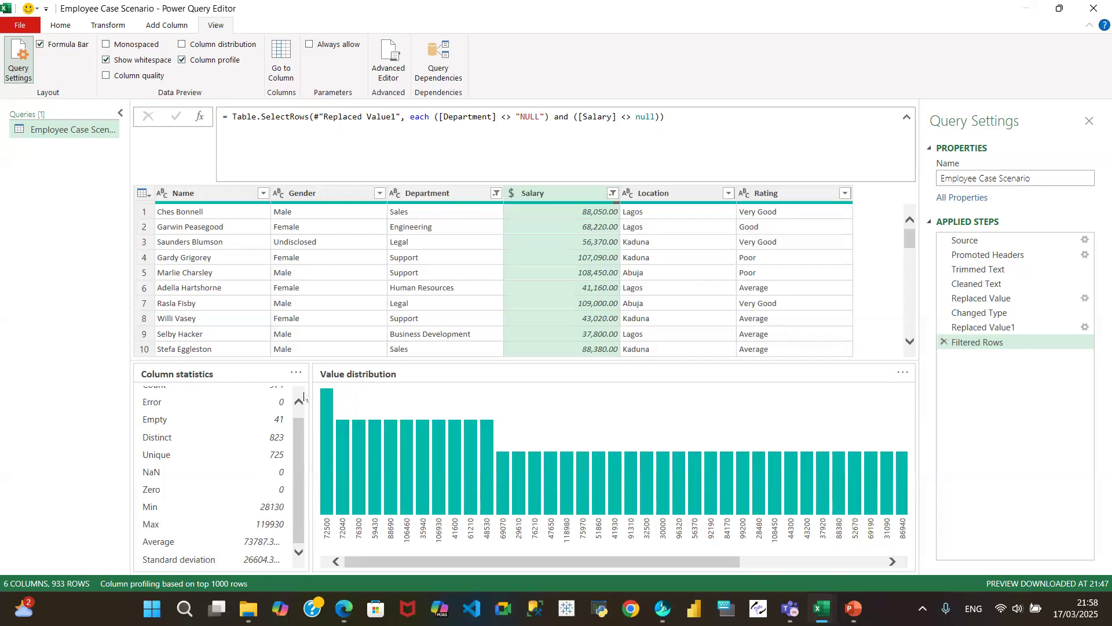
left_click(299, 402)
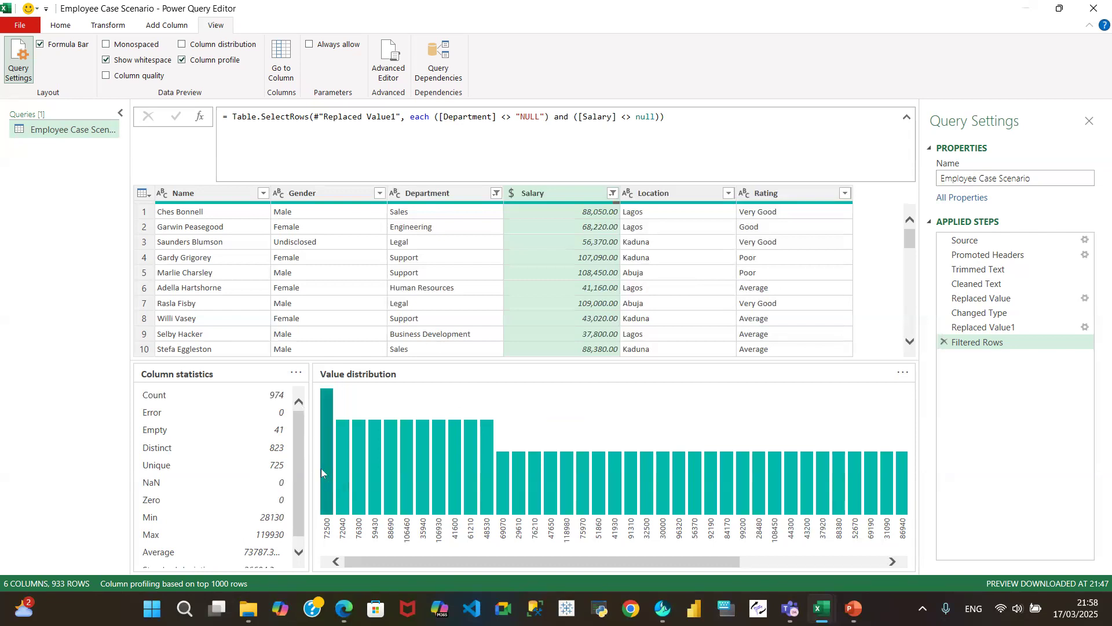
mouse_move(442, 438)
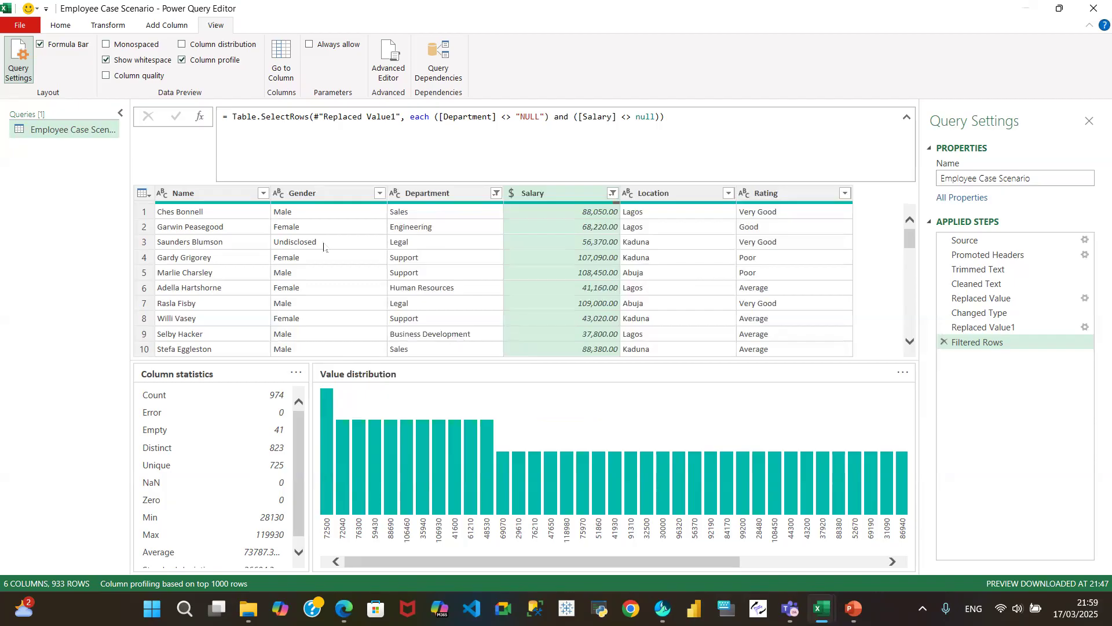
- View the Gender column's profile, and hide the column profile from the data preview
left_click(342, 204)
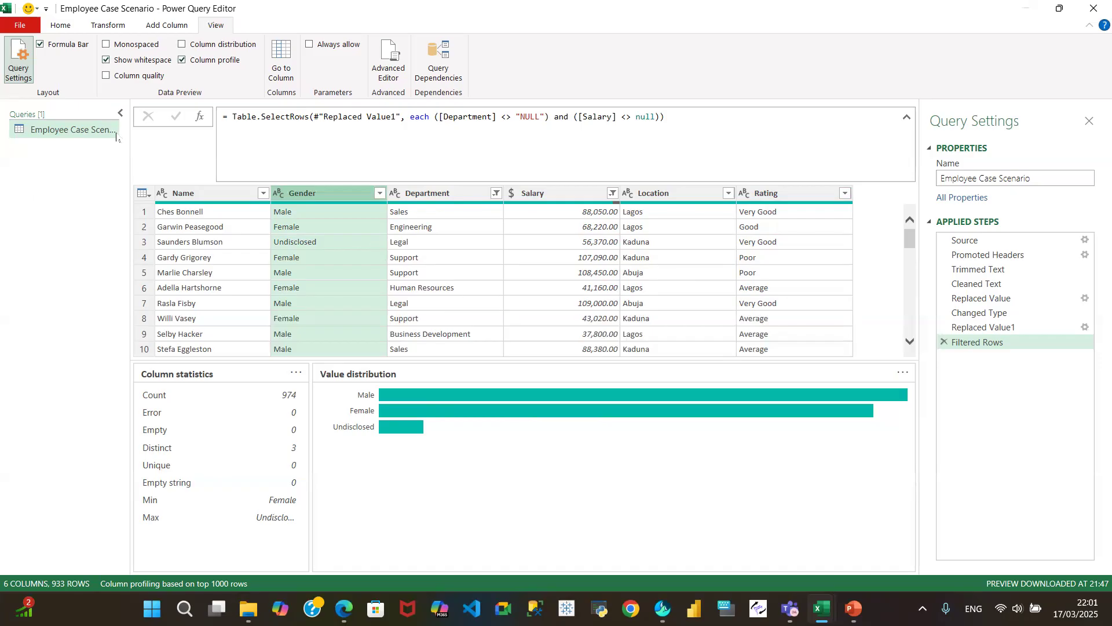
left_click(61, 26)
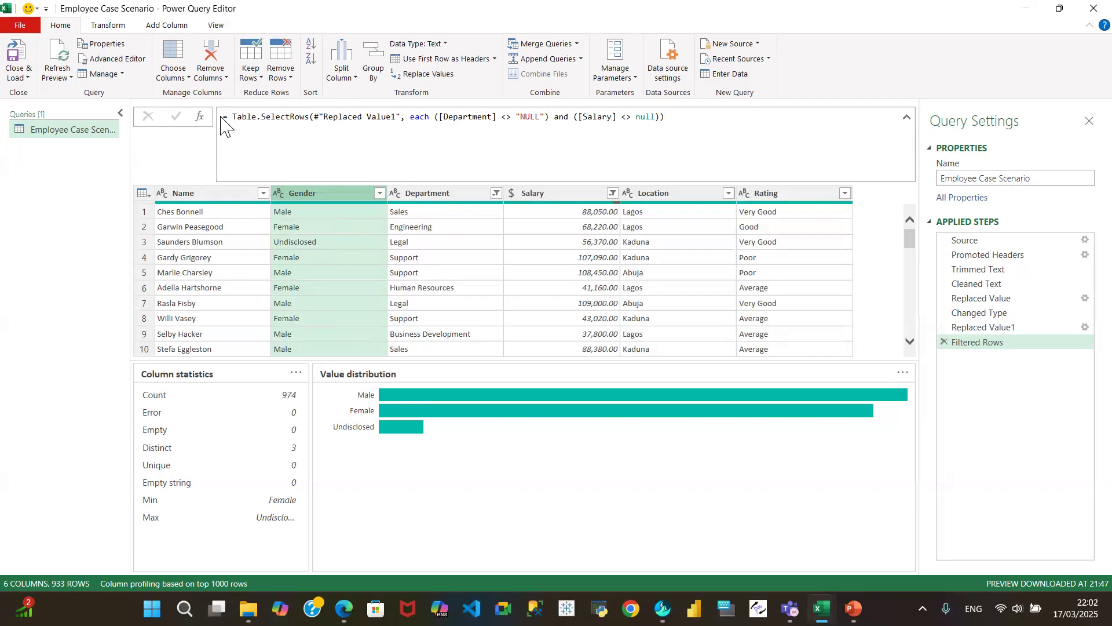
left_click(213, 27)
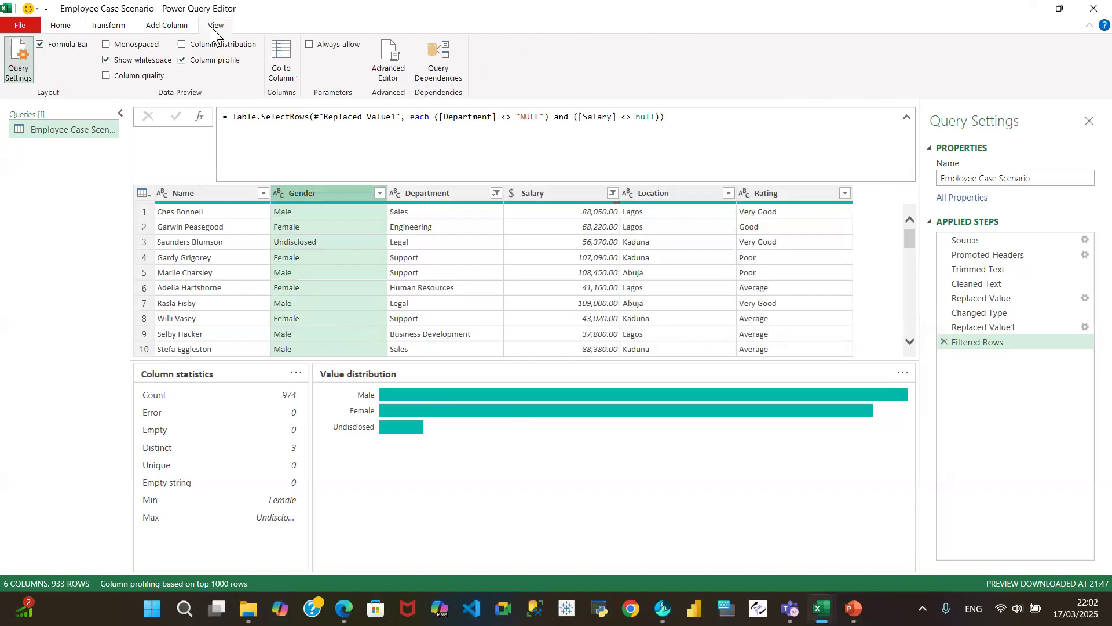
left_click(182, 60)
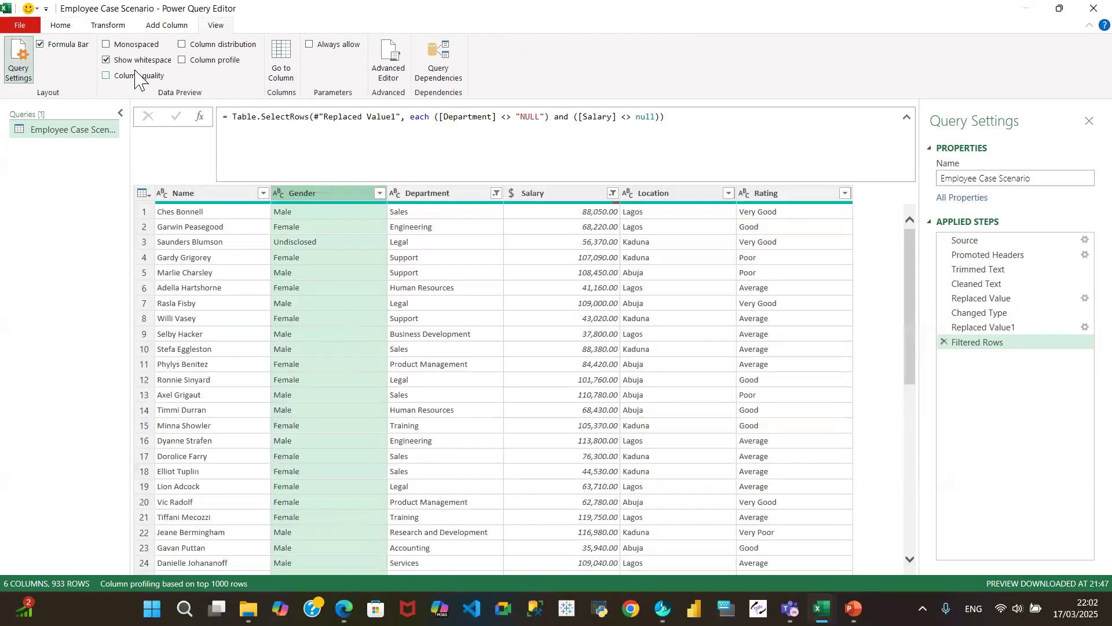
- Briefly display column distribution and column quality one after the other, hiding each again
left_click(181, 45)
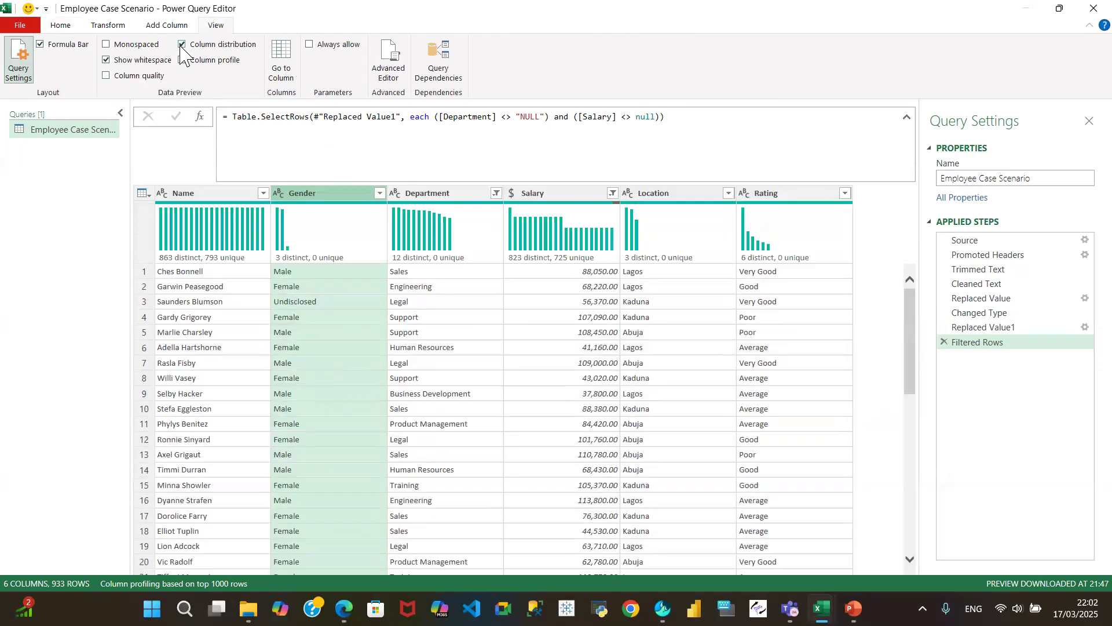
left_click(181, 45)
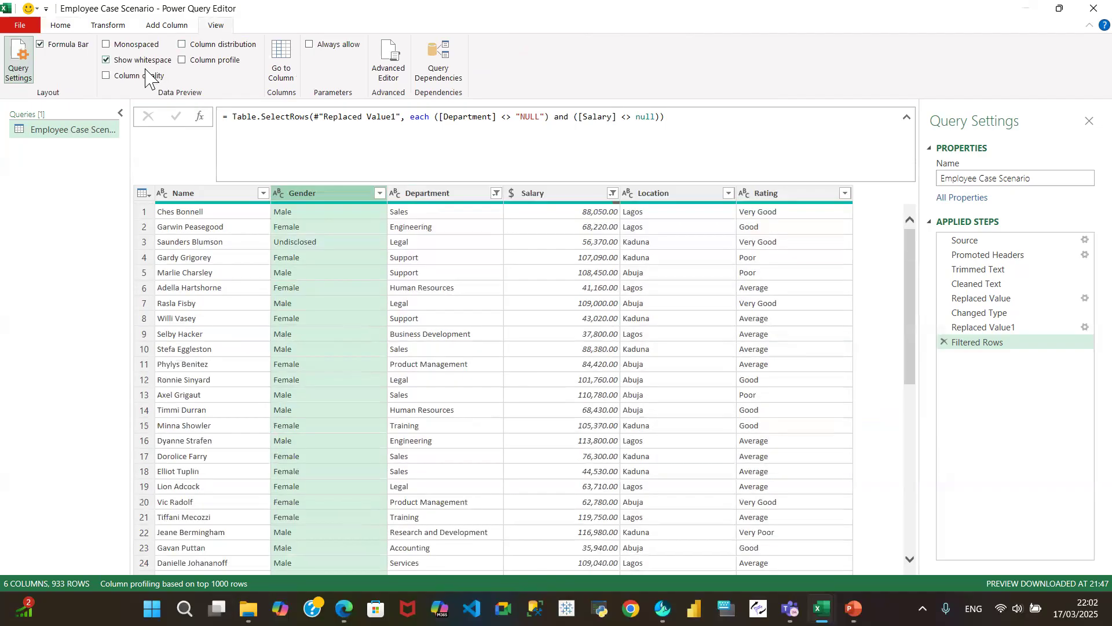
left_click(107, 76)
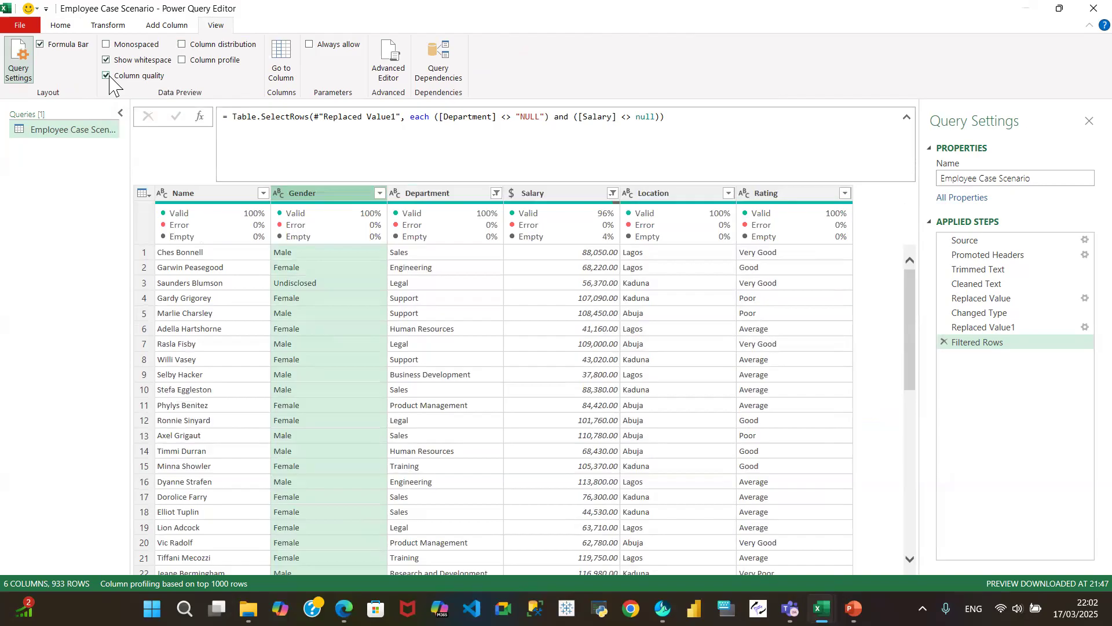
left_click(108, 76)
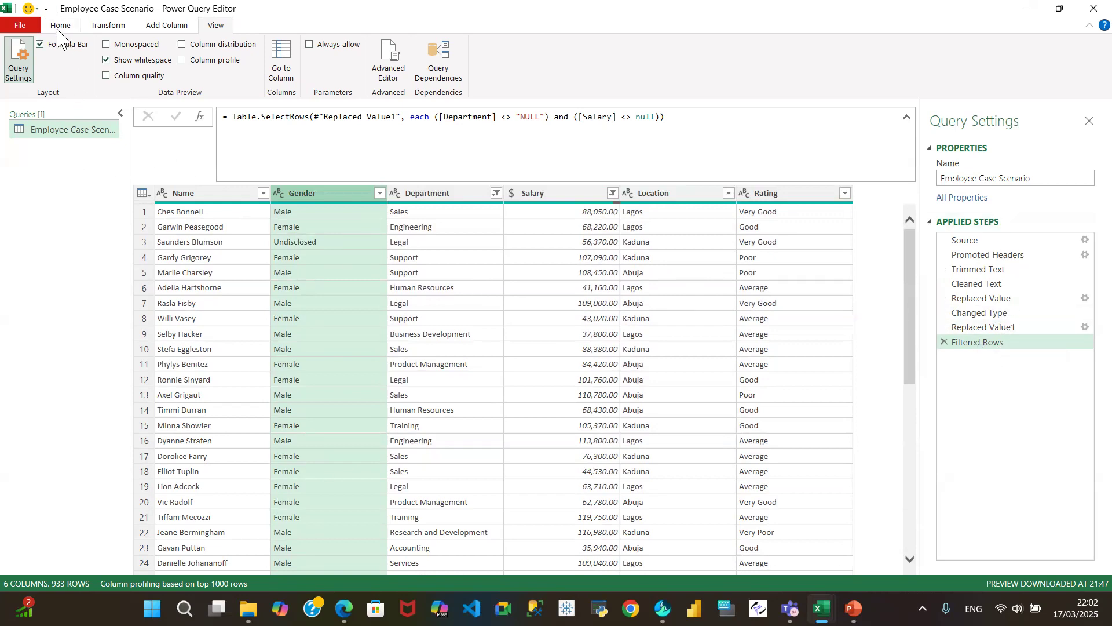
left_click(103, 26)
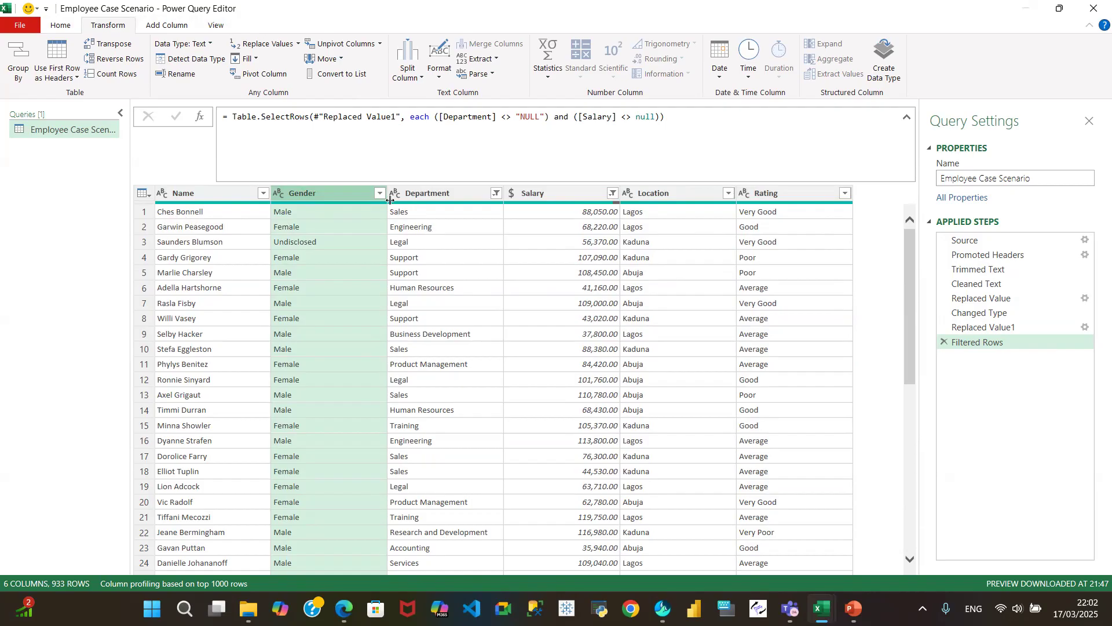
left_click(181, 27)
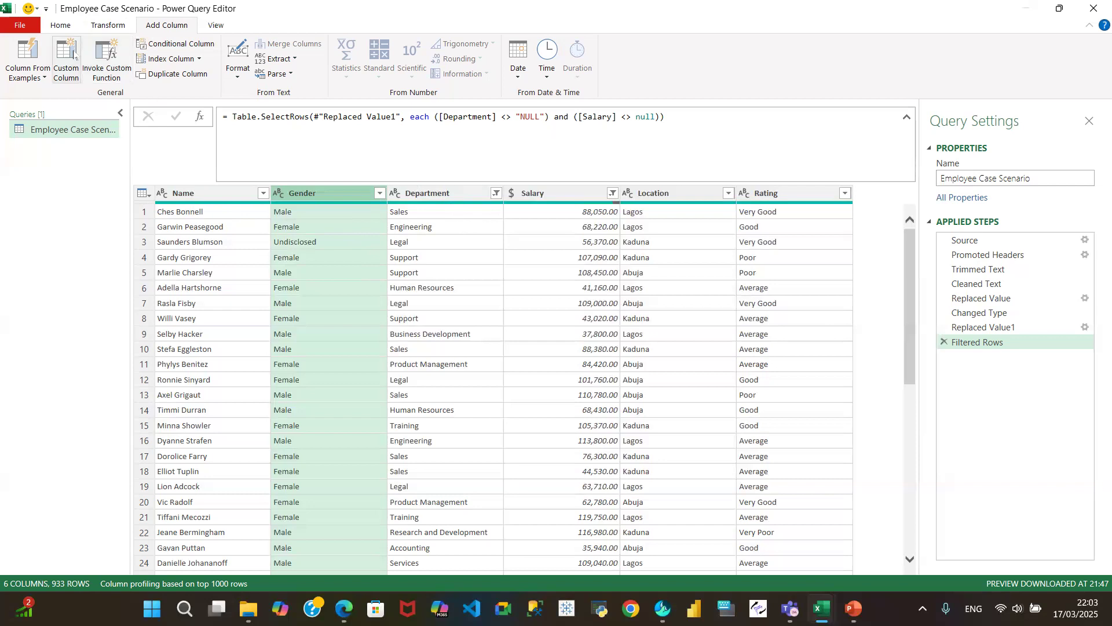
- Close the query editor and return to Excel using Close & Load To for the Employee Case Scenario query
left_click(62, 25)
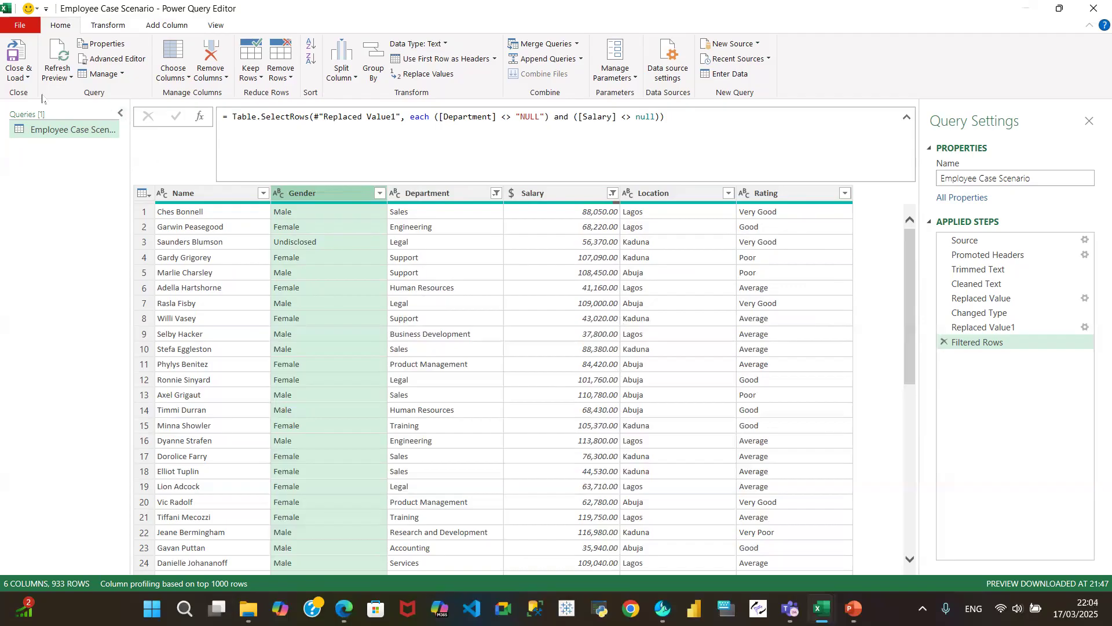
left_click(28, 78)
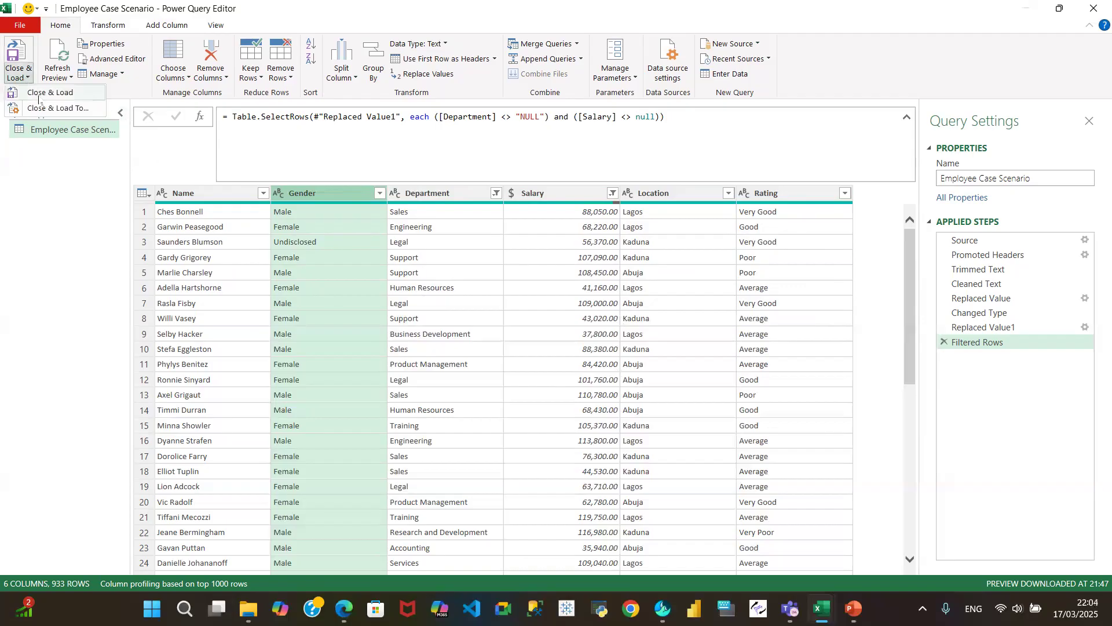
left_click(80, 109)
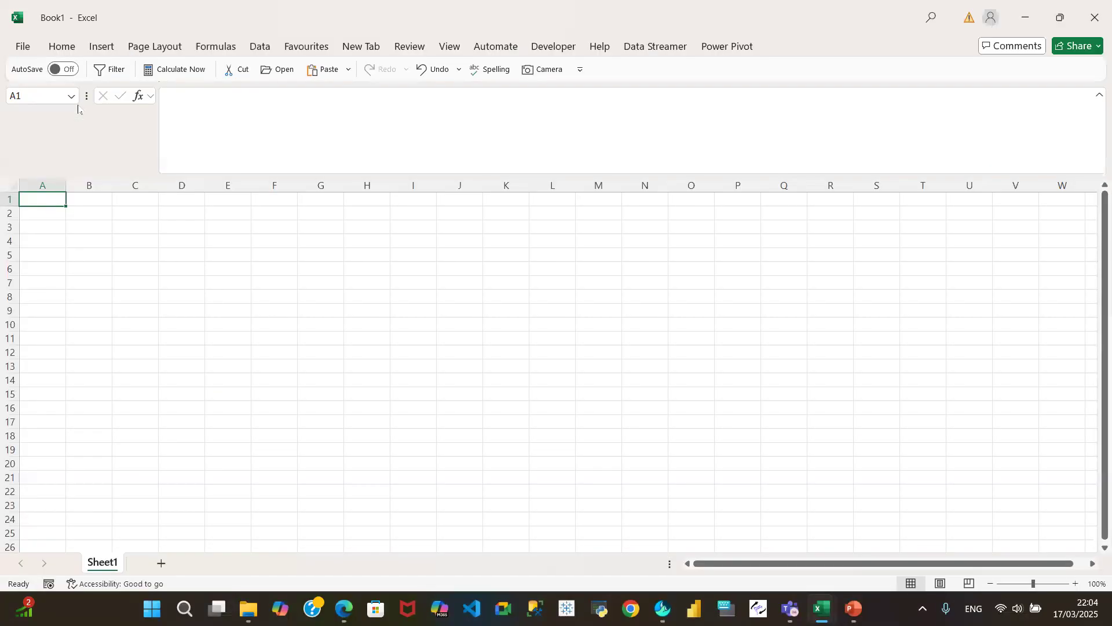